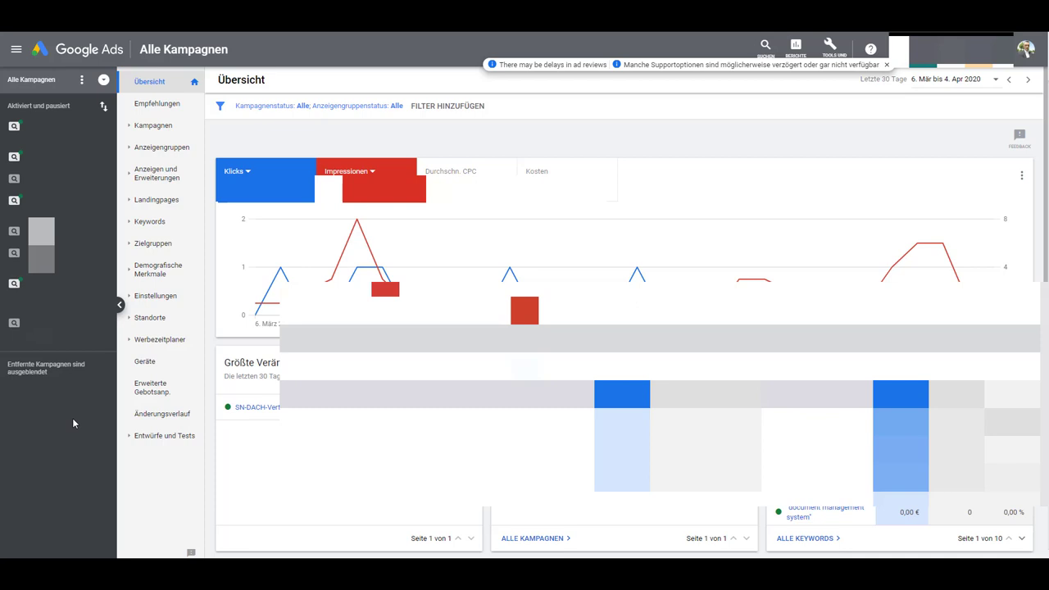
Open the Kampagnen overview and start creating a new campaign.
{"action": "mouse_move", "coordinate": [82, 364]}
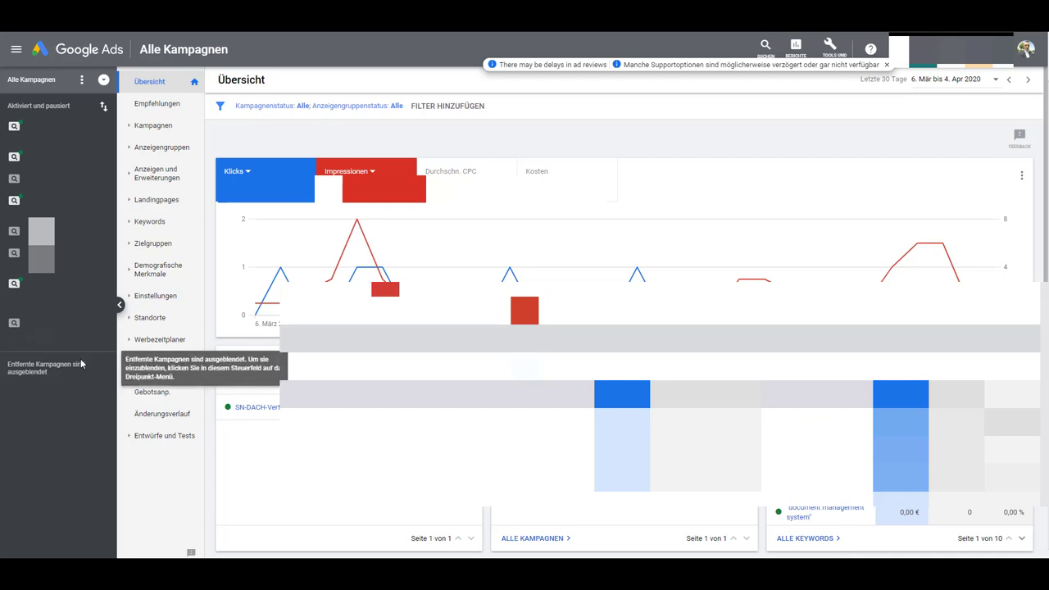
{"action": "left_click", "coordinate": [127, 130]}
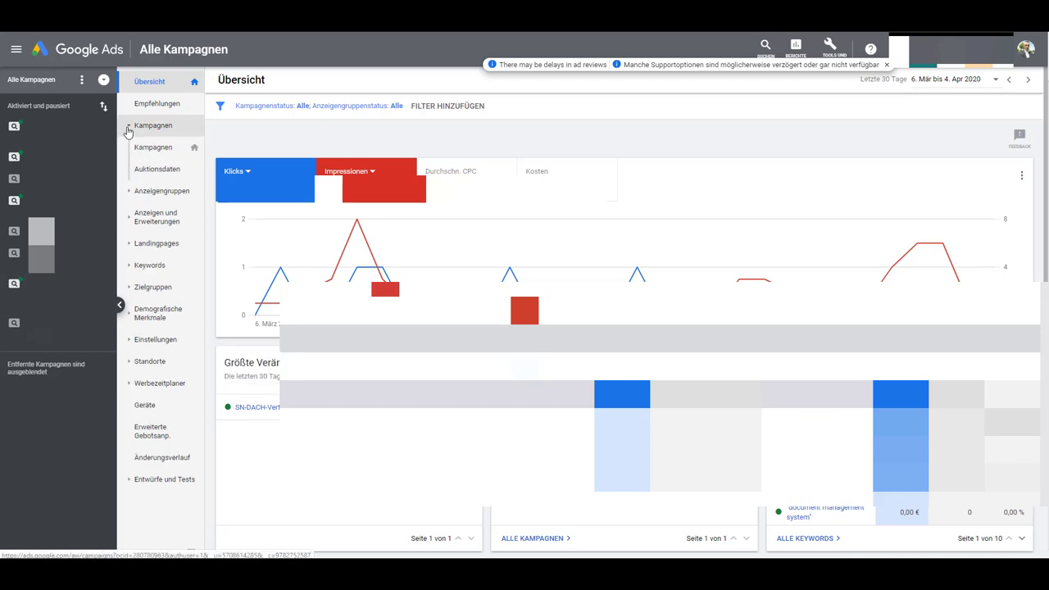
{"action": "left_click", "coordinate": [160, 151]}
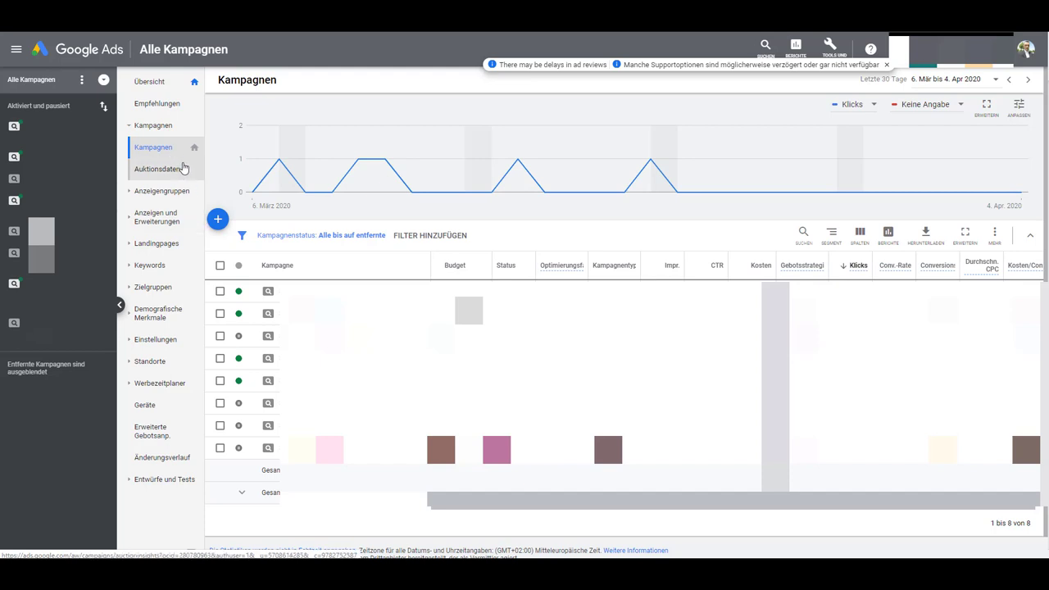
{"action": "left_click", "coordinate": [218, 221]}
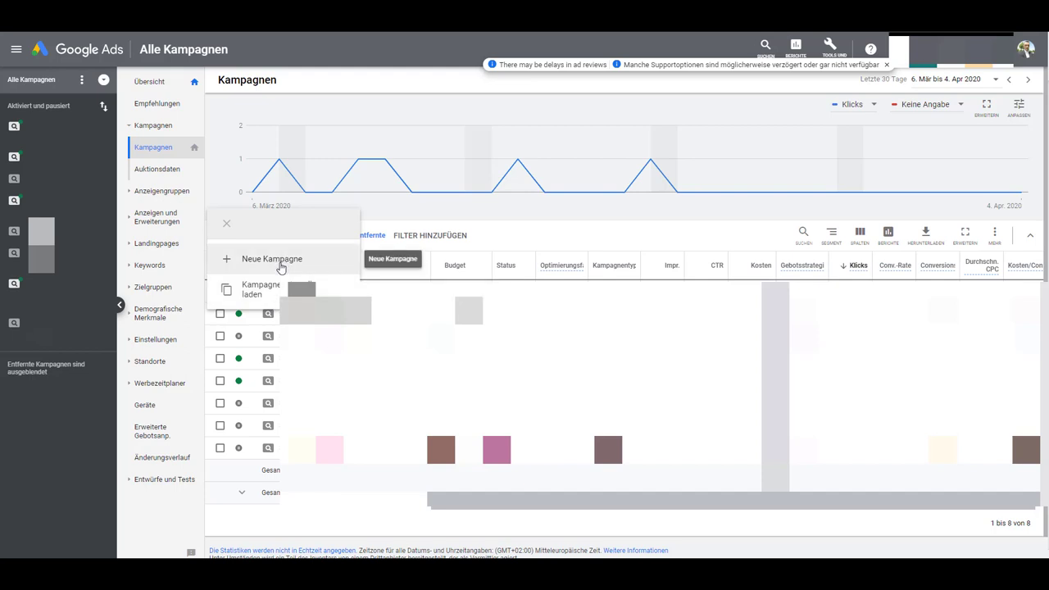
{"action": "left_click", "coordinate": [280, 264]}
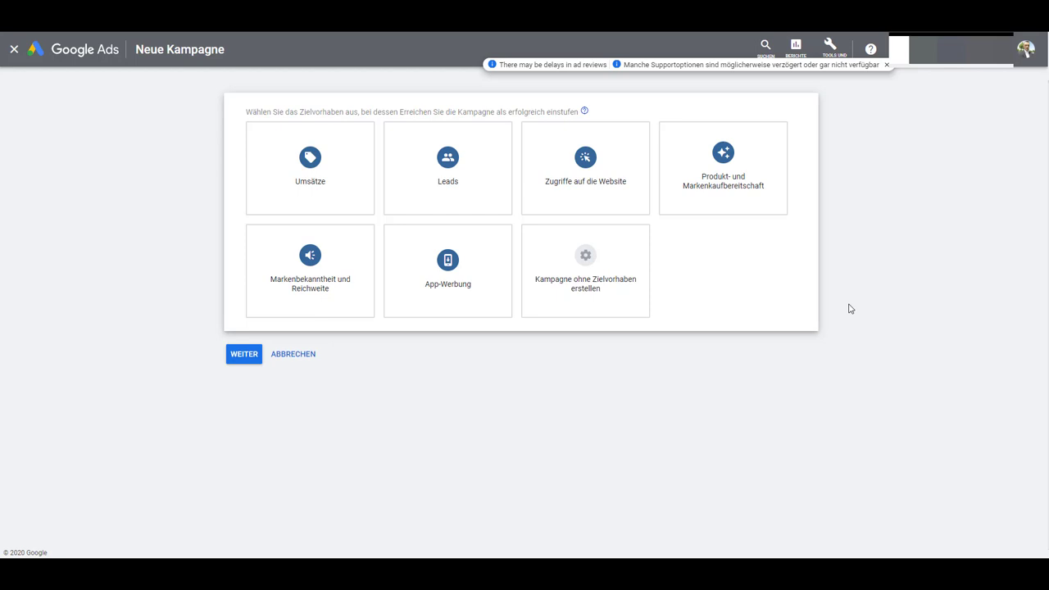
Choose a campaign without a goal, of type Video and subtype Benutzerdefinierte Videokampagne, and continue to its settings.
{"action": "mouse_move", "coordinate": [596, 287]}
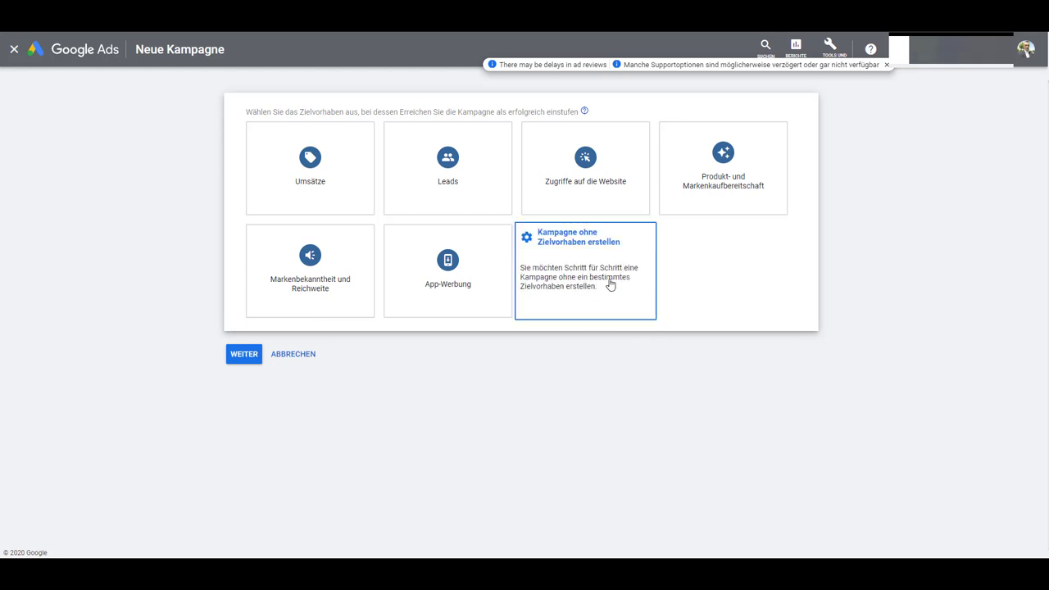
{"action": "left_click", "coordinate": [611, 285]}
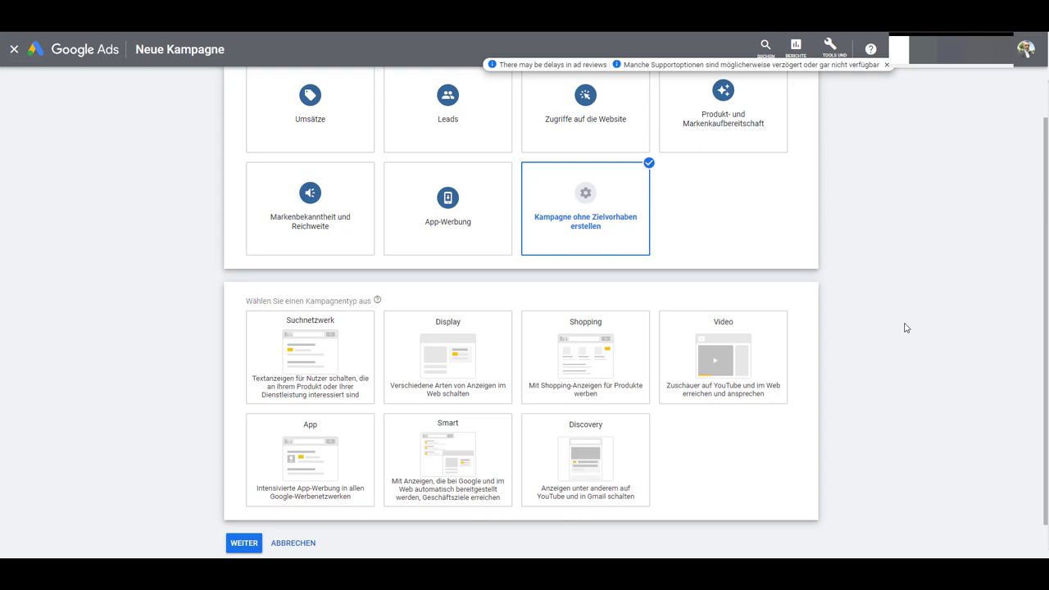
{"action": "left_click", "coordinate": [742, 363]}
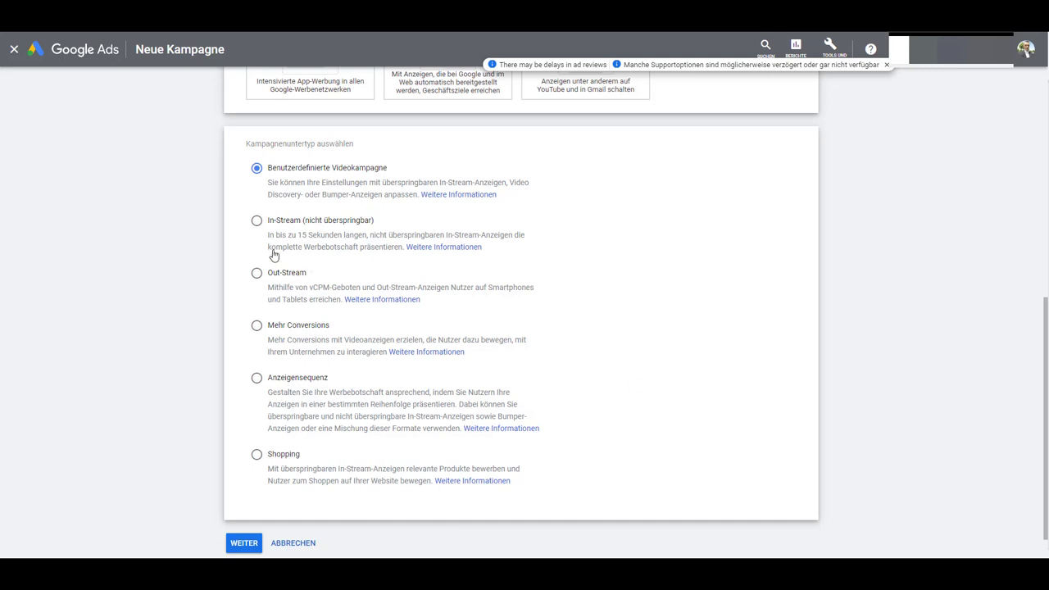
{"action": "left_click", "coordinate": [246, 547]}
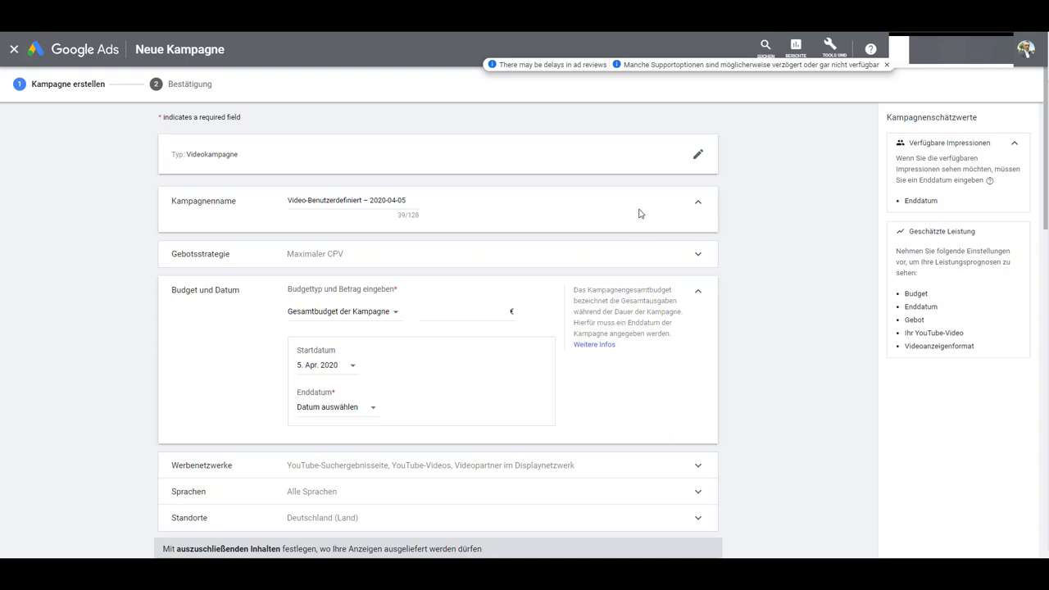
Select Maximaler CPV as the campaign's bidding strategy, keeping the default campaign name.
{"action": "left_click", "coordinate": [355, 202]}
{"action": "left_click", "coordinate": [362, 201]}
{"action": "left_click", "coordinate": [464, 254]}
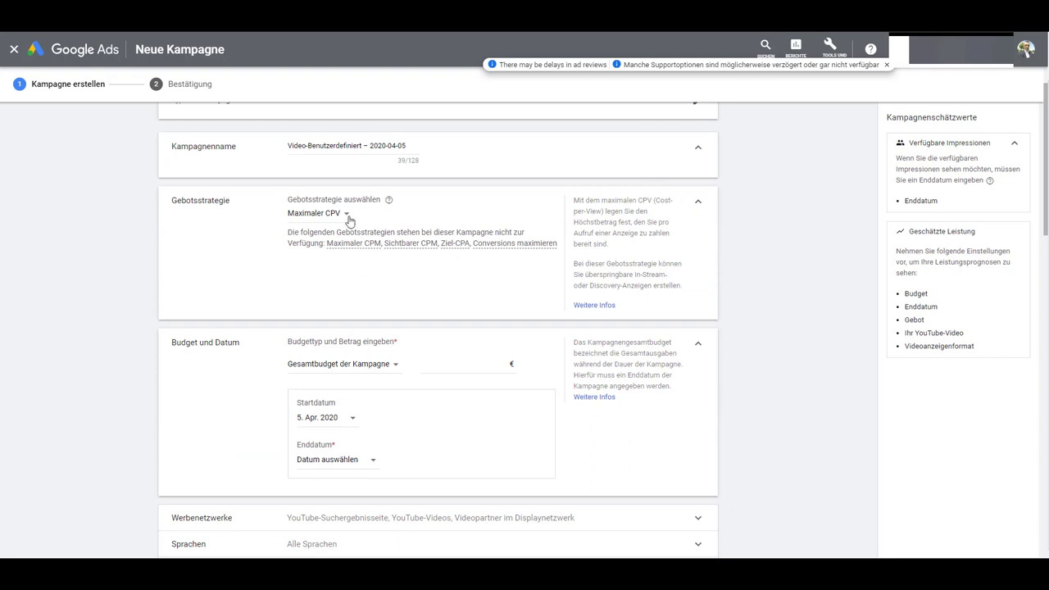
{"action": "left_click", "coordinate": [348, 218]}
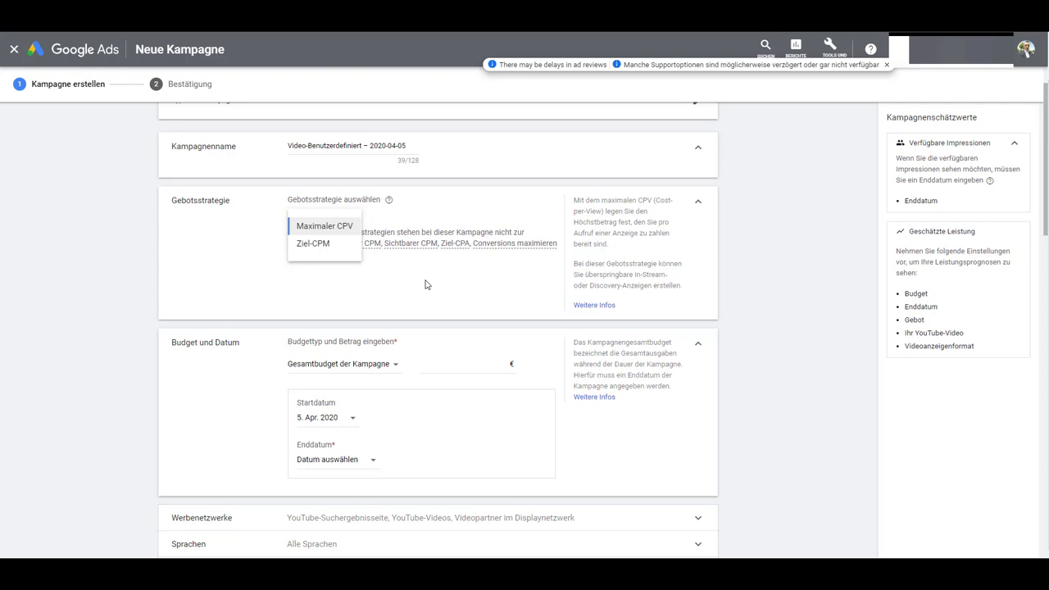
{"action": "left_click", "coordinate": [332, 228]}
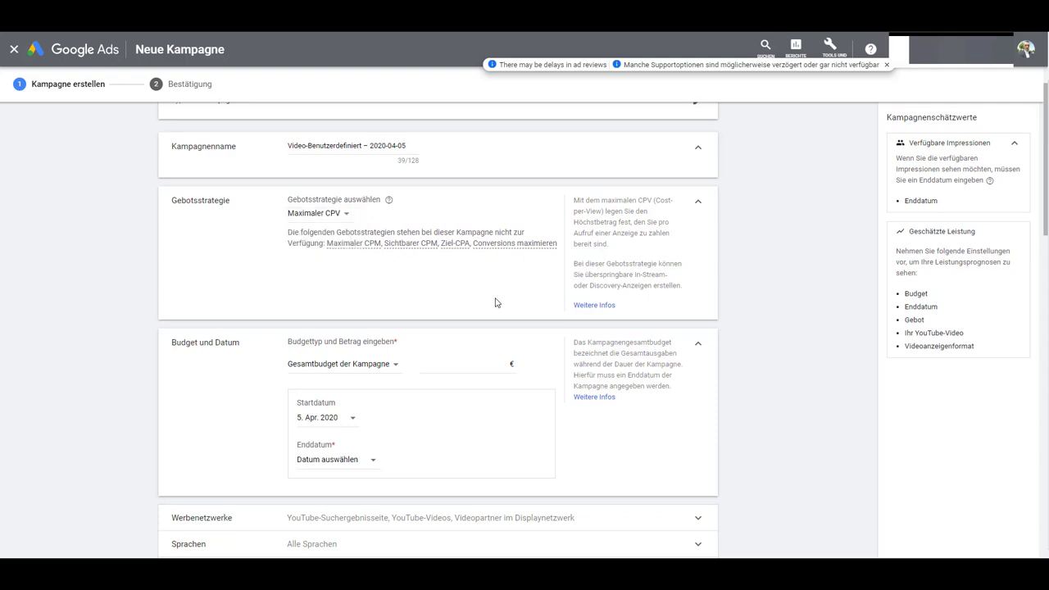
Switch the campaign's budget type to Täglich.
{"action": "scroll", "coordinate": [496, 295], "scroll_direction": "down", "scroll_amount": 1}
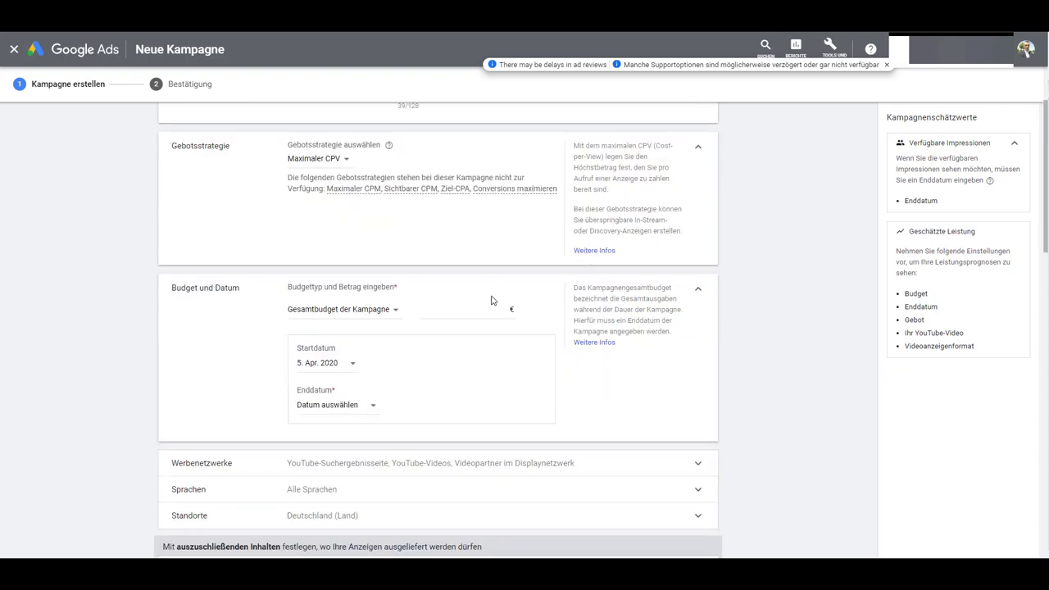
{"action": "left_click", "coordinate": [392, 311]}
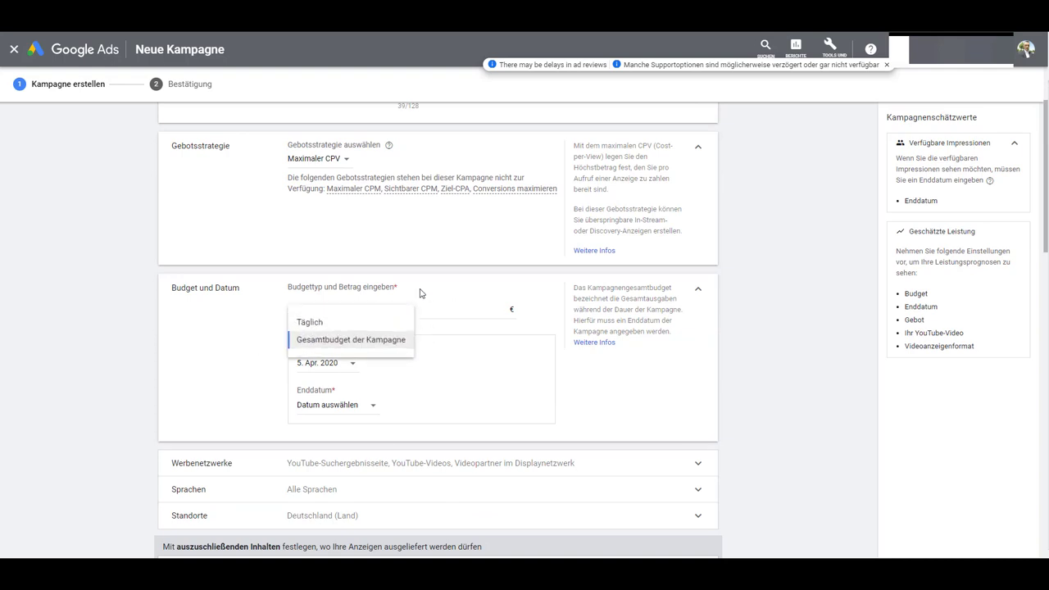
{"action": "left_click", "coordinate": [363, 324]}
{"action": "left_click", "coordinate": [447, 311]}
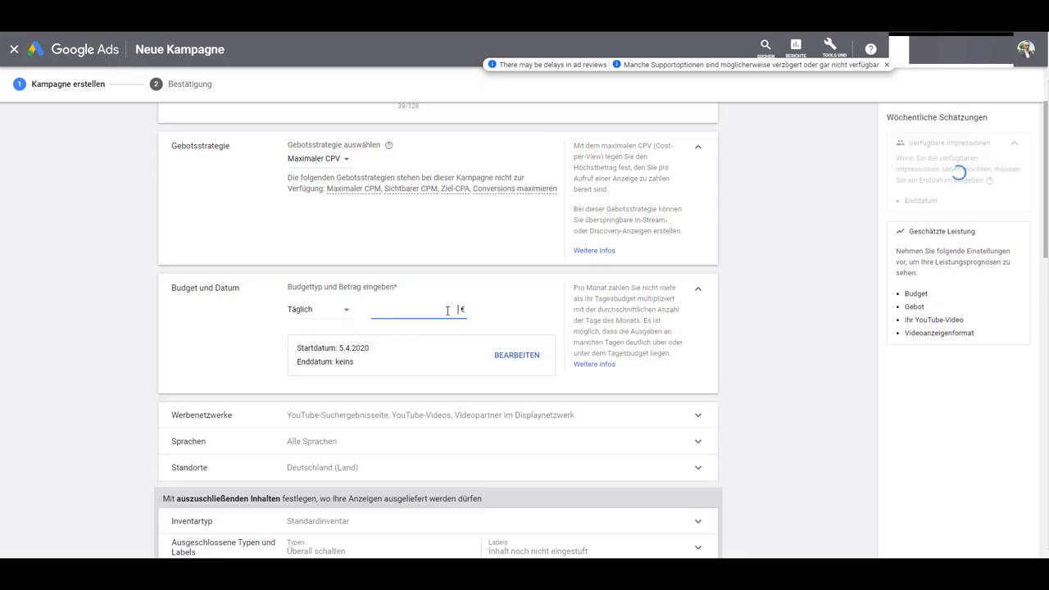
{"action": "left_click", "coordinate": [349, 312]}
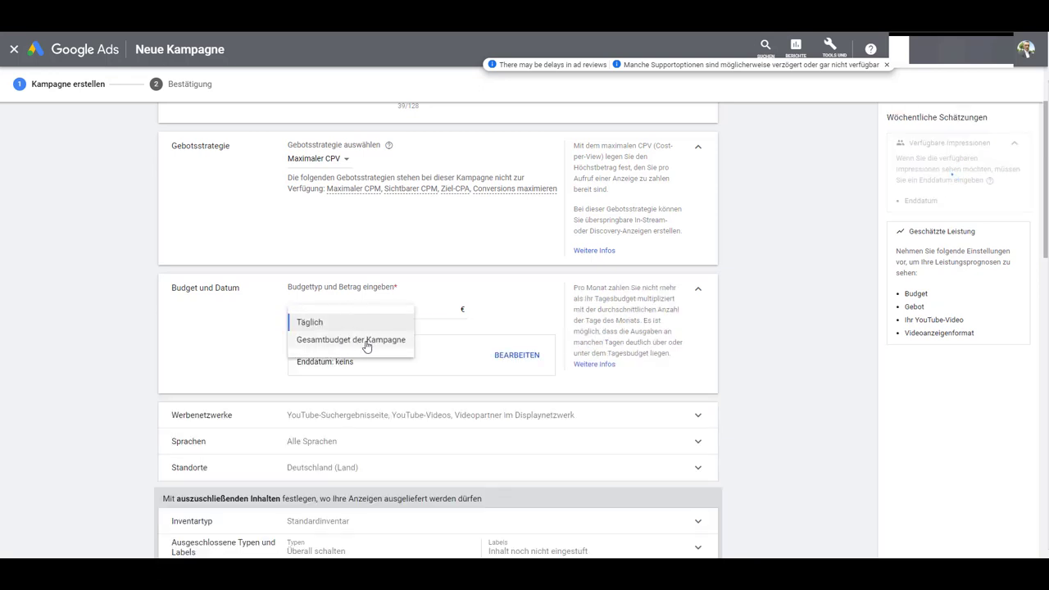
{"action": "left_click", "coordinate": [459, 311]}
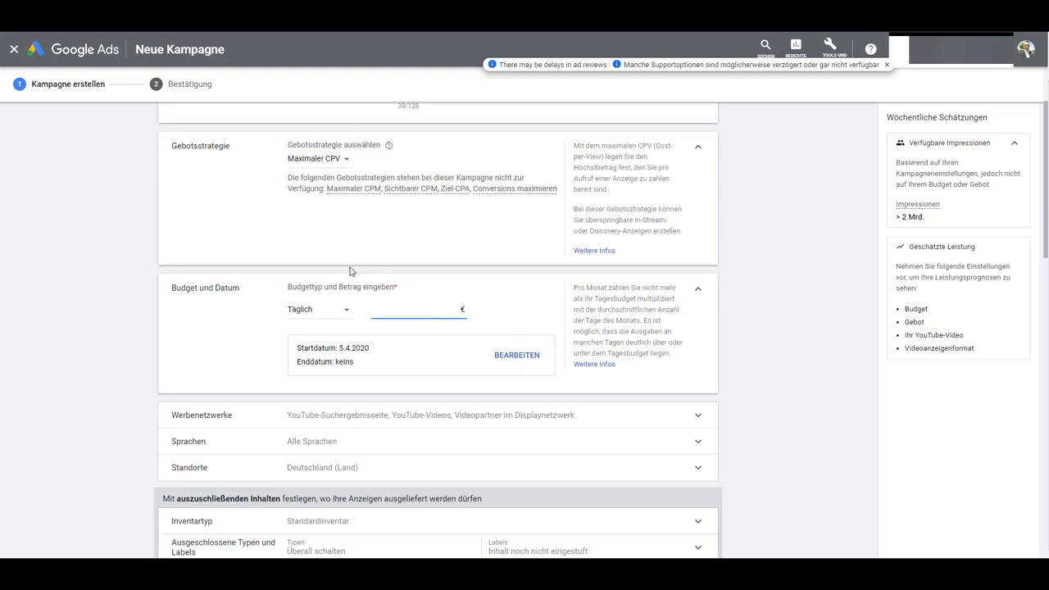
Set the budget type to Gesamtbudget der Kampagne with an amount of 100,00 €.
{"action": "left_click", "coordinate": [350, 311]}
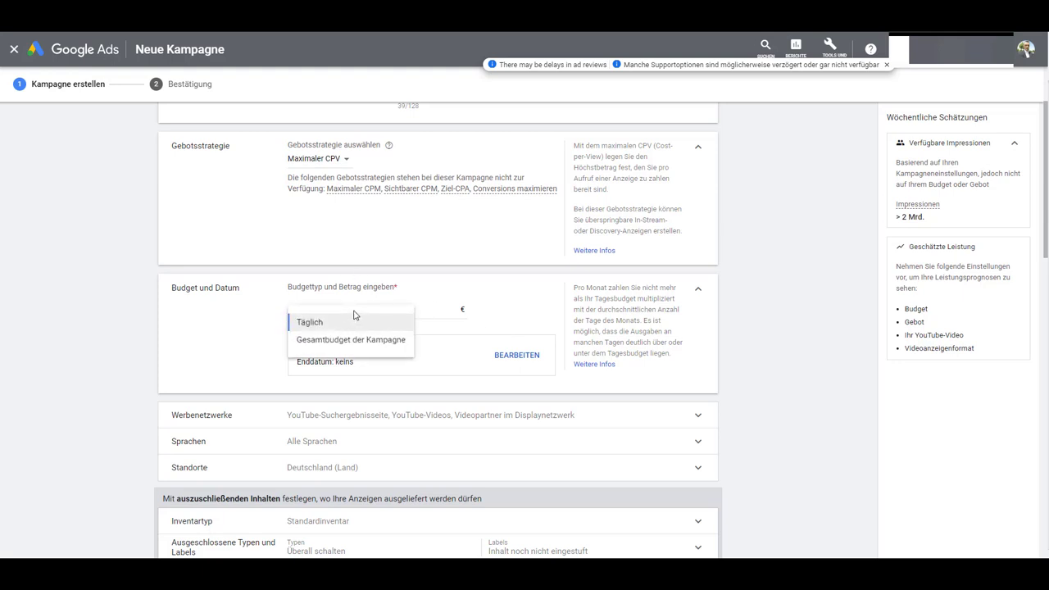
{"action": "left_click", "coordinate": [349, 340]}
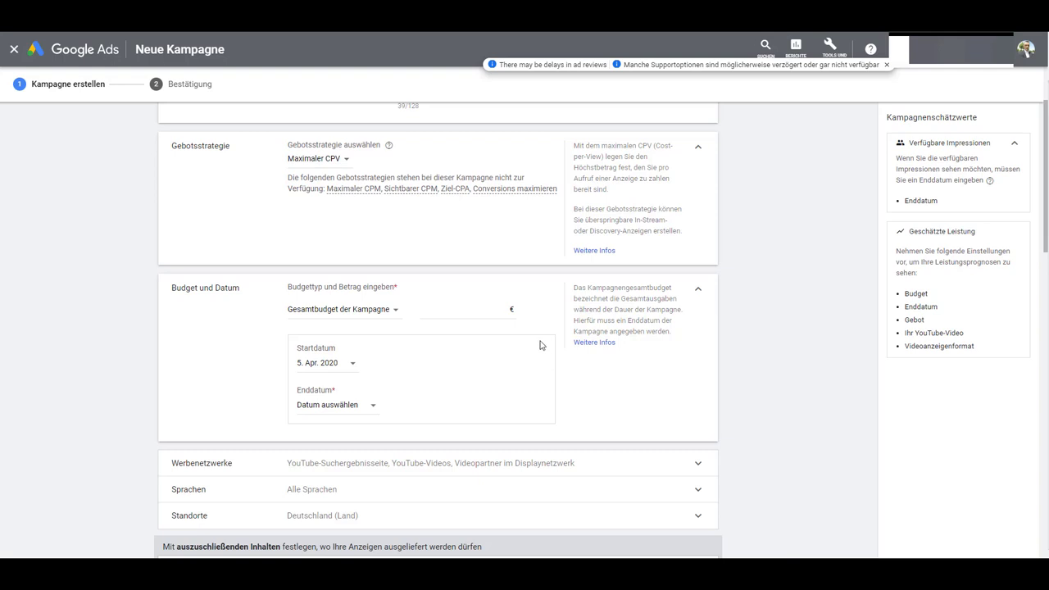
{"action": "left_click", "coordinate": [488, 309]}
{"action": "type", "text": "100,00"}
{"action": "left_click", "coordinate": [581, 373]}
{"action": "scroll", "coordinate": [518, 361], "scroll_direction": "down", "scroll_amount": 1}
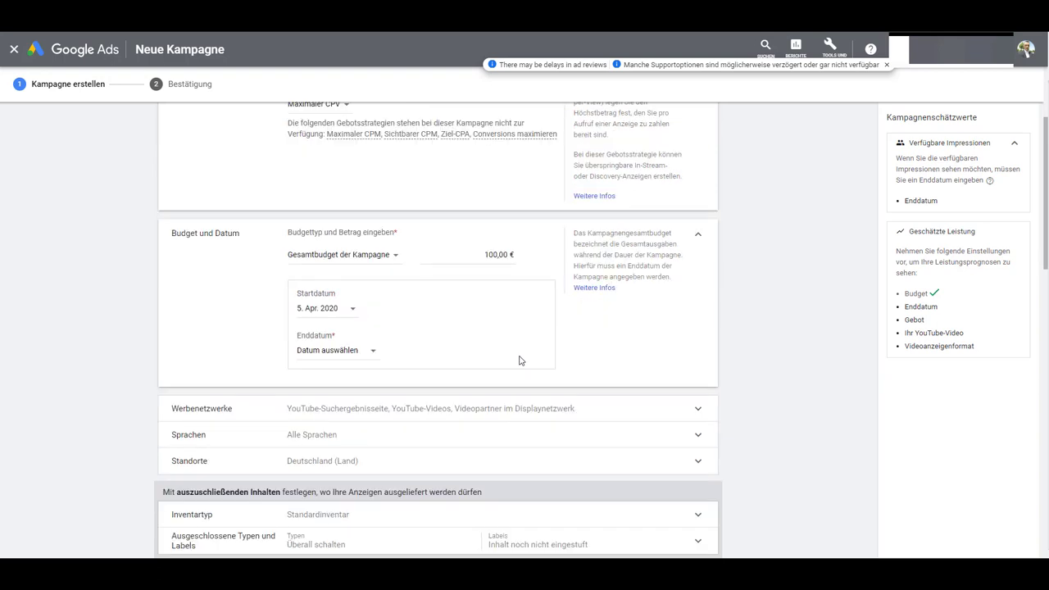
{"action": "left_click", "coordinate": [357, 315]}
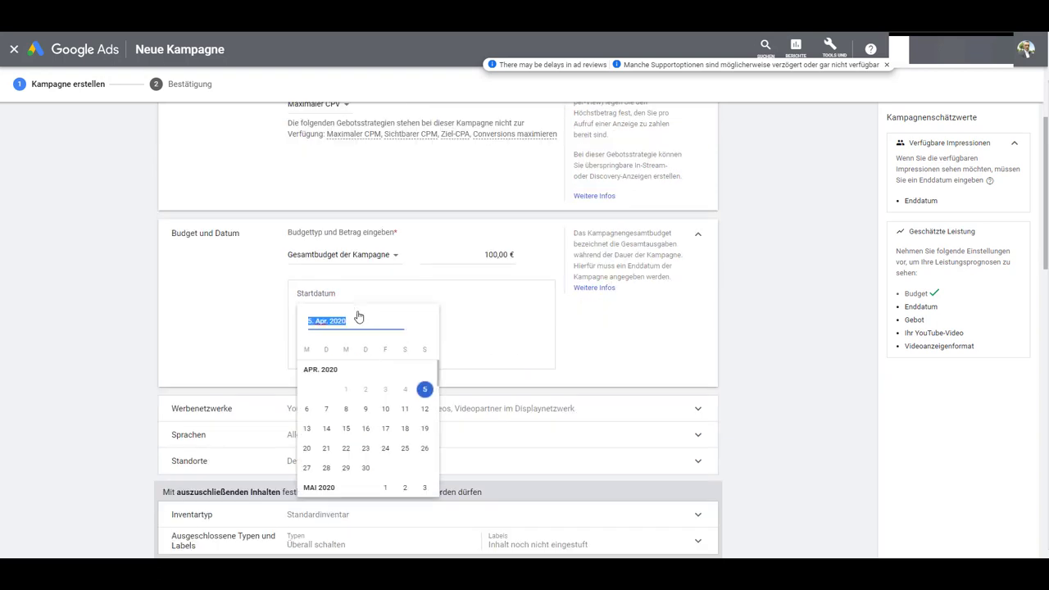
{"action": "left_click", "coordinate": [584, 348]}
{"action": "scroll", "coordinate": [584, 348], "scroll_direction": "down", "scroll_amount": 1}
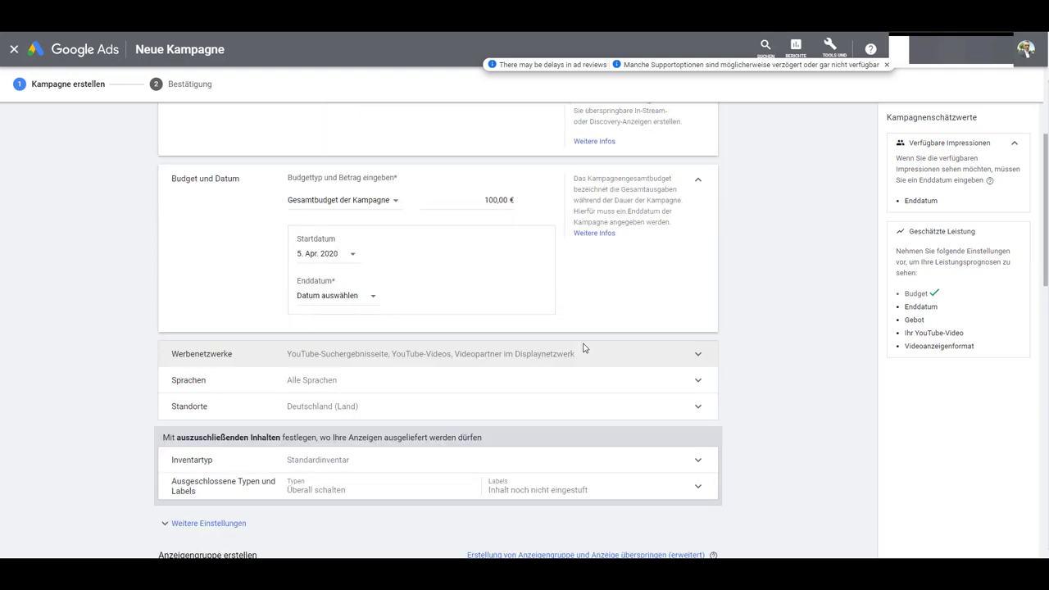
{"action": "scroll", "coordinate": [584, 348], "scroll_direction": "up", "scroll_amount": 1}
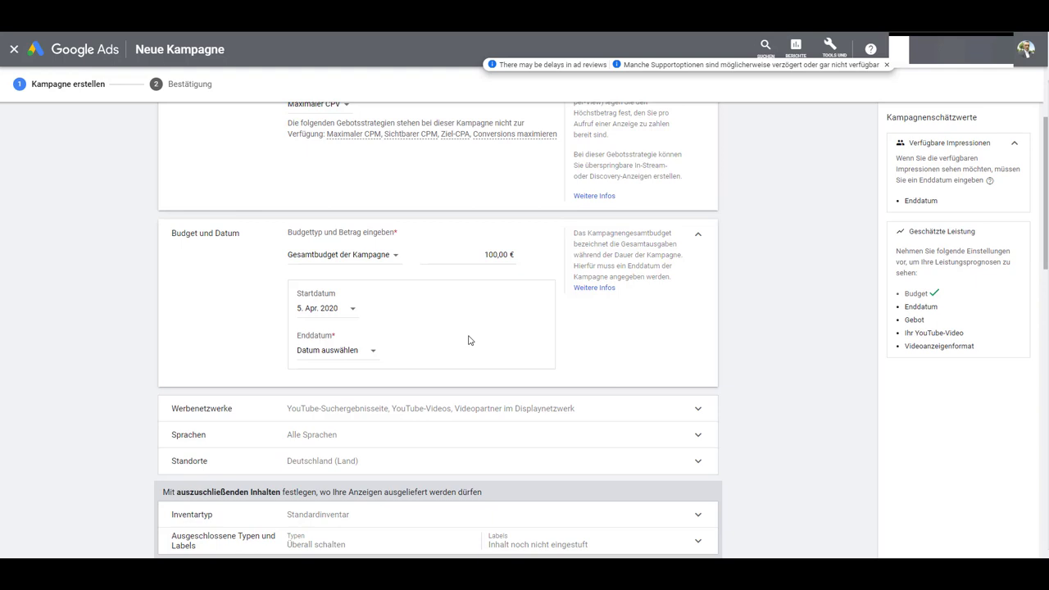
Set the campaign's end date to 8 April 2020.
{"action": "left_click", "coordinate": [377, 352]}
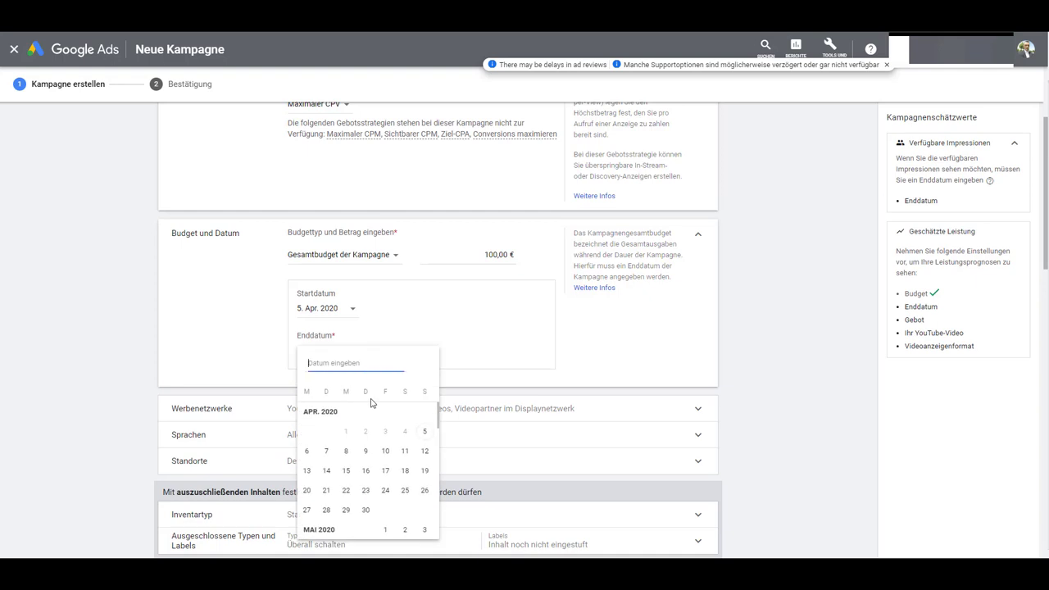
{"action": "left_click", "coordinate": [345, 460]}
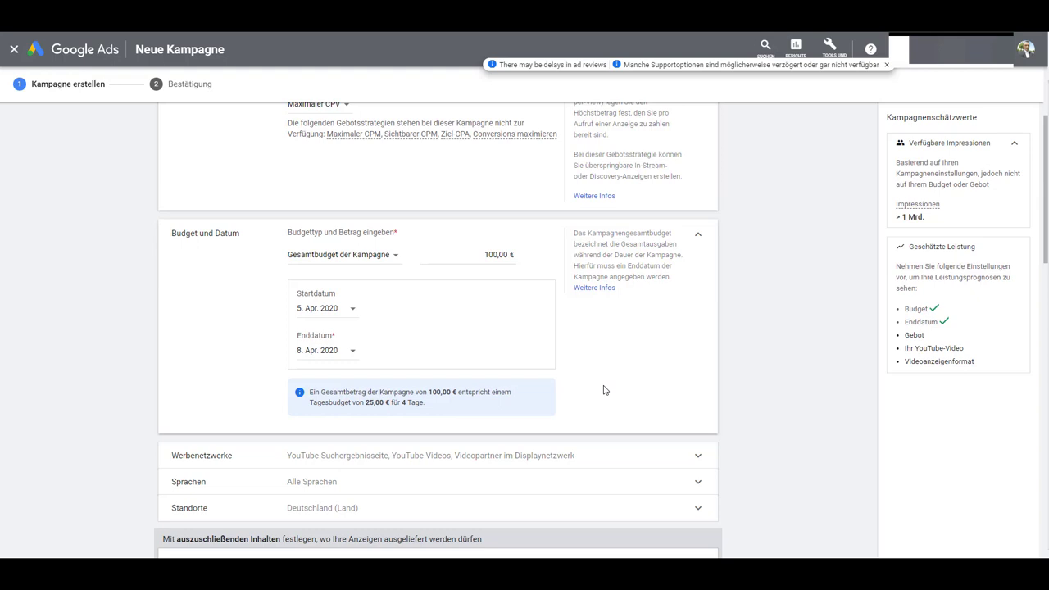
{"action": "scroll", "coordinate": [604, 390], "scroll_direction": "down", "scroll_amount": 1}
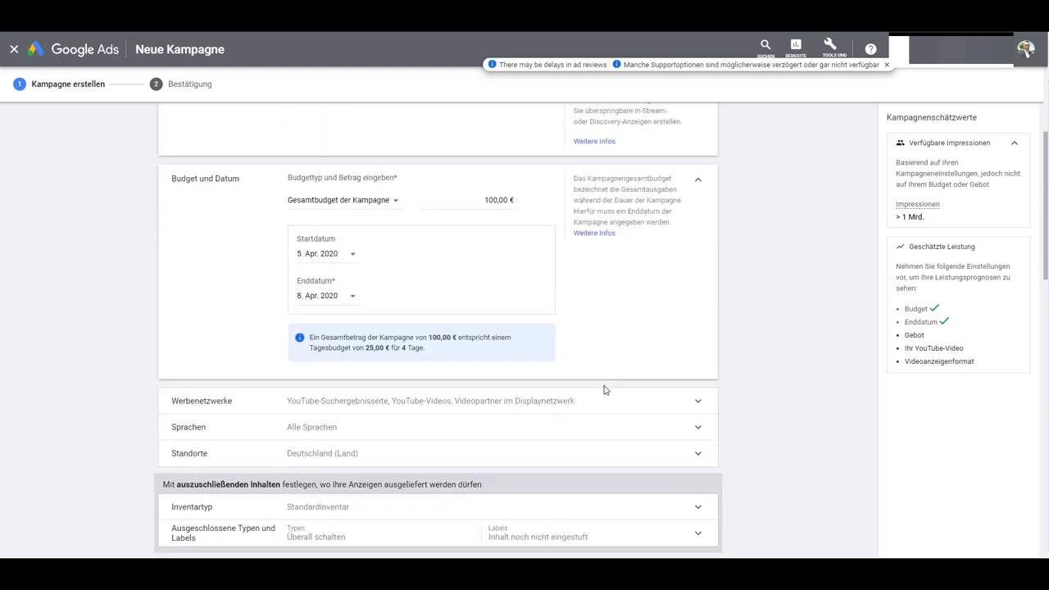
Change the campaign's end date to 14 April 2020.
{"action": "scroll", "coordinate": [606, 389], "scroll_direction": "up", "scroll_amount": 1}
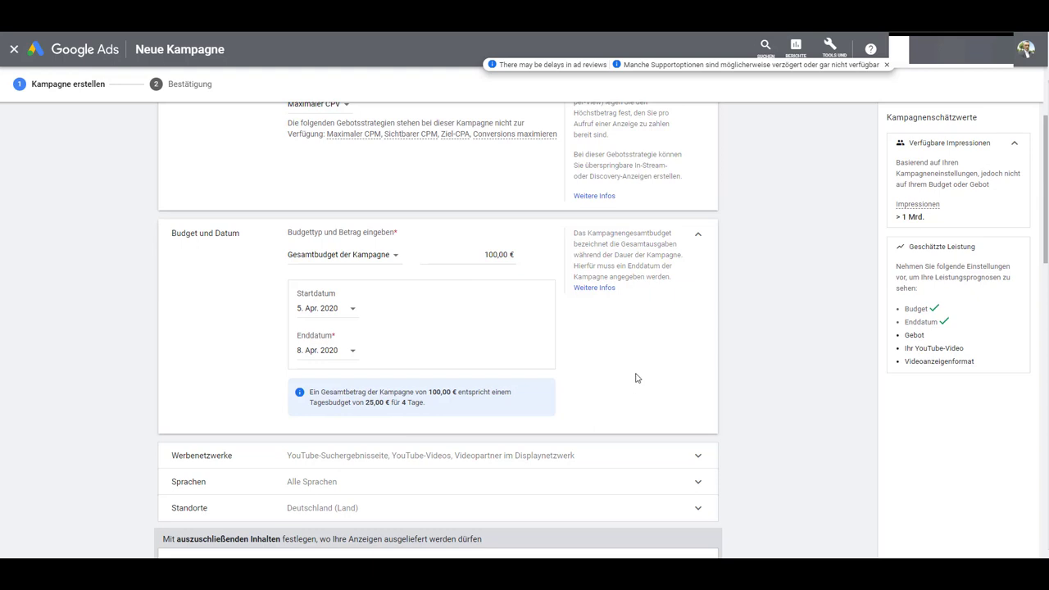
{"action": "left_click", "coordinate": [357, 358]}
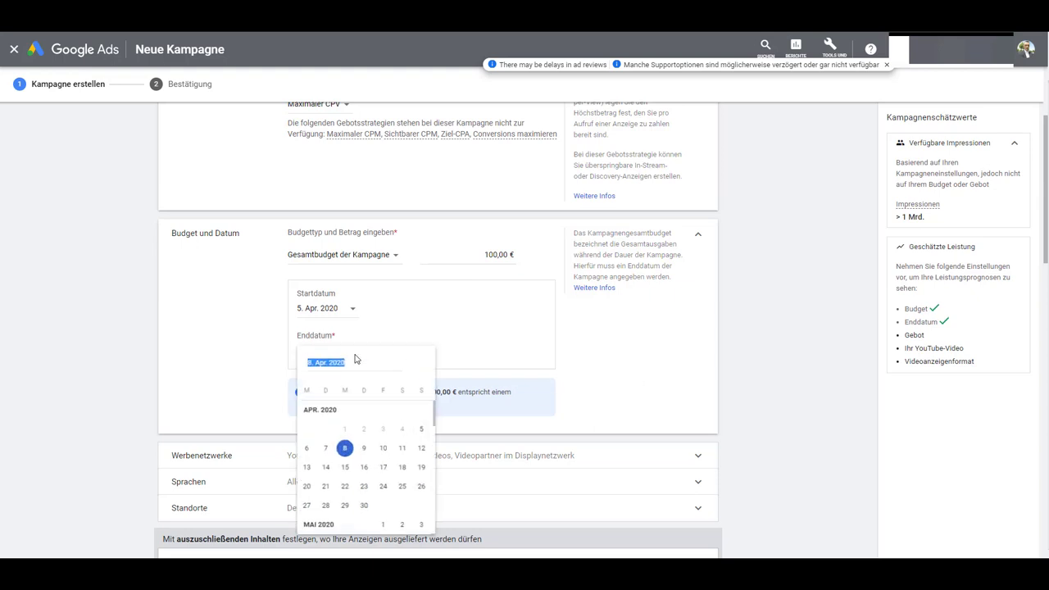
{"action": "left_click", "coordinate": [327, 476]}
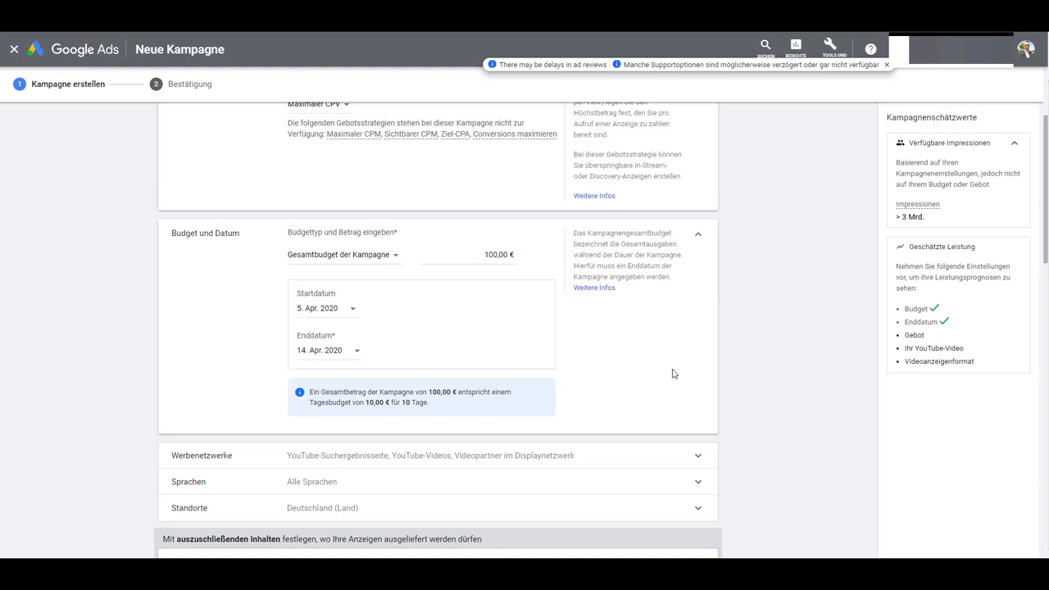
Exclude Videopartner im Displaynetzwerk from the campaign's advertising networks.
{"action": "scroll", "coordinate": [671, 372], "scroll_direction": "down", "scroll_amount": 1}
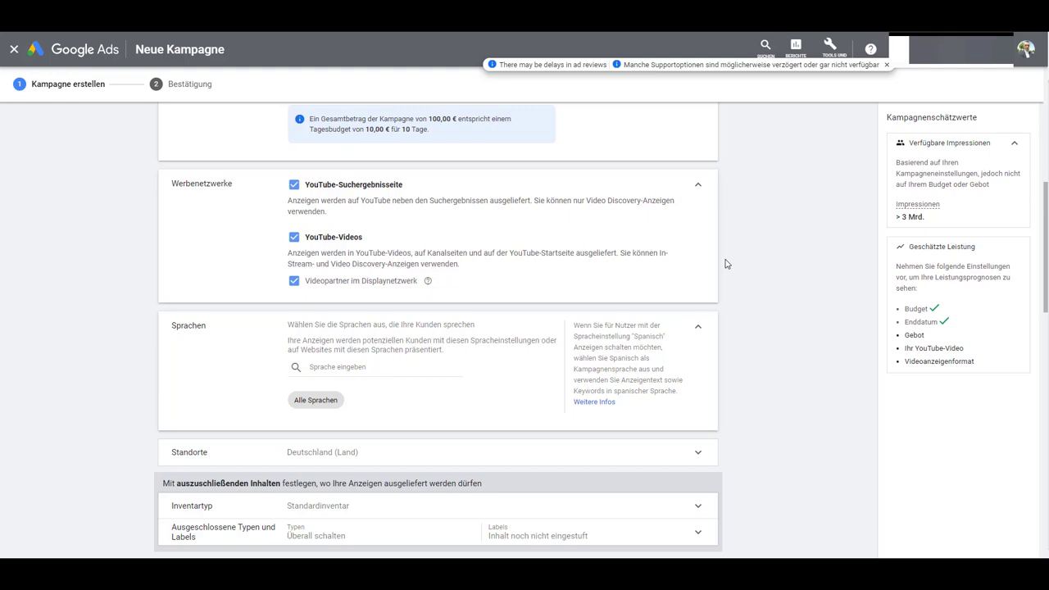
{"action": "left_click", "coordinate": [293, 281]}
Search the campaign languages for "deu" and select Deutsch as the target language.
{"action": "scroll", "coordinate": [782, 336], "scroll_direction": "down", "scroll_amount": 1}
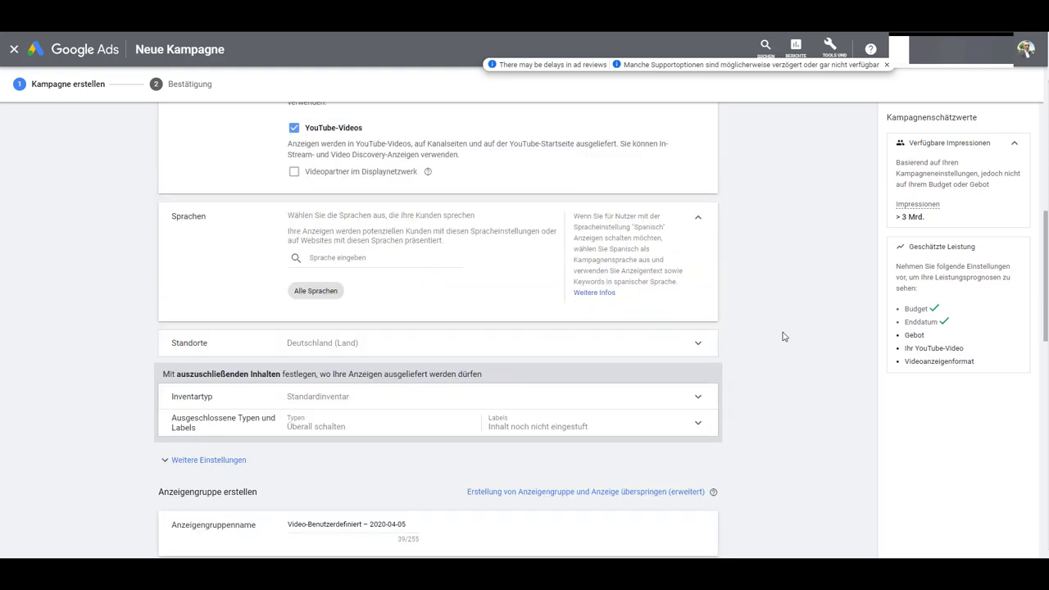
{"action": "left_click", "coordinate": [373, 257]}
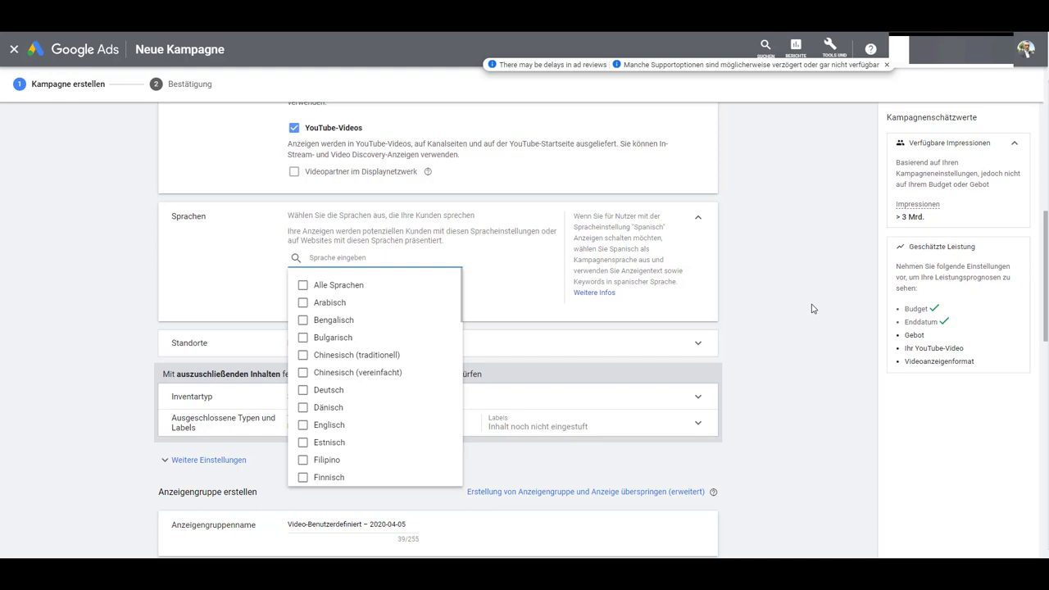
{"action": "type", "text": "deu"}
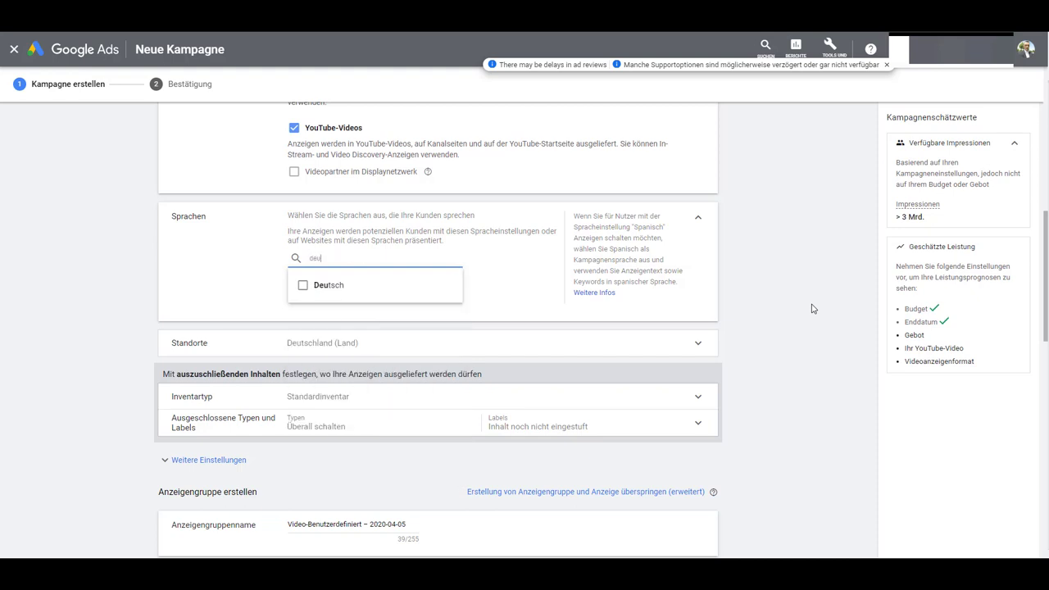
{"action": "left_click", "coordinate": [312, 288]}
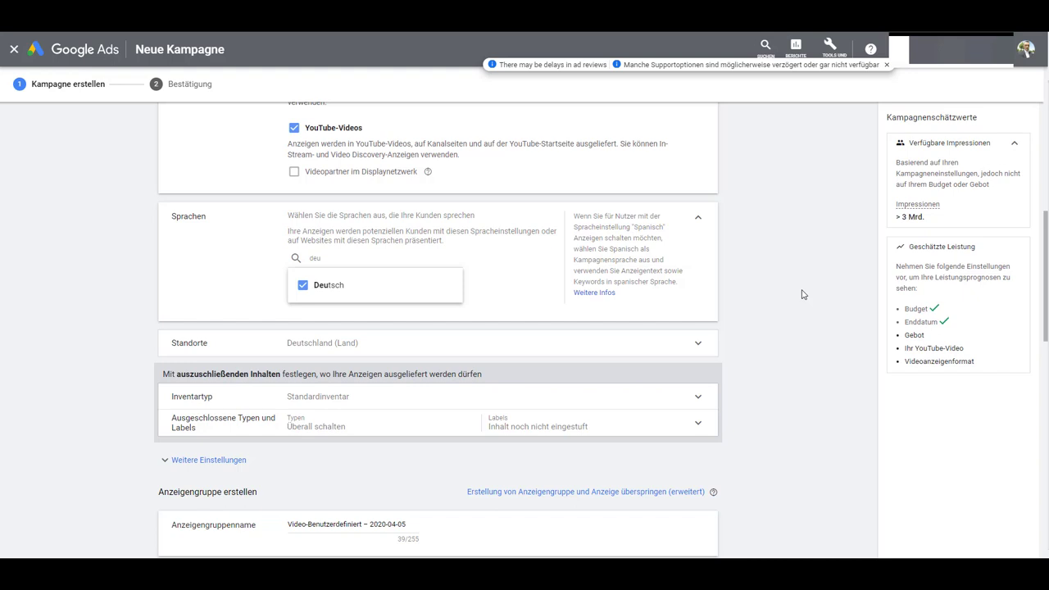
{"action": "left_click", "coordinate": [541, 293]}
{"action": "left_click", "coordinate": [361, 260]}
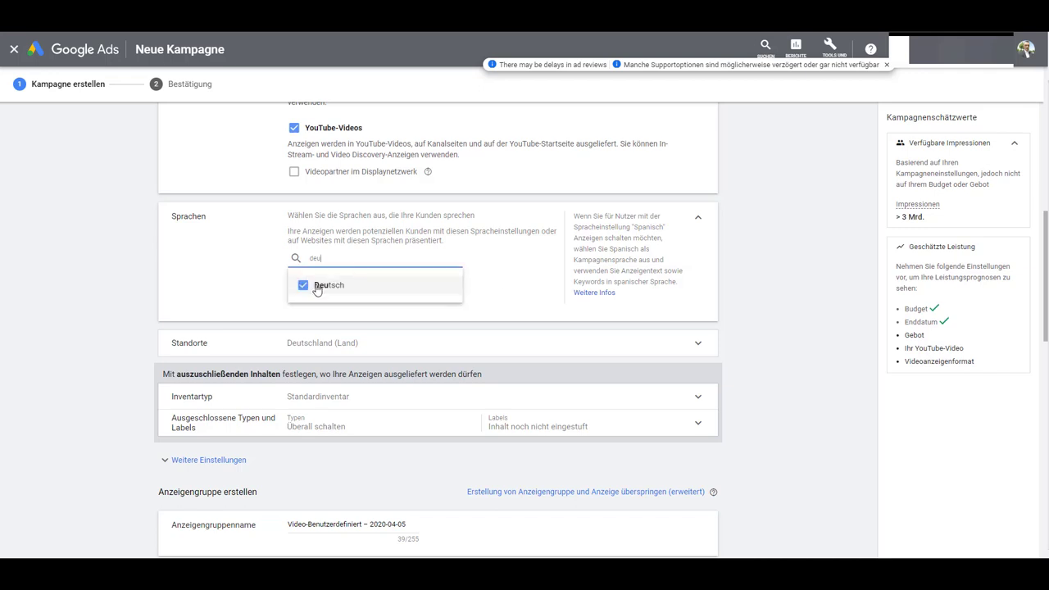
Deselect and reselect Deutsch as the campaign's target language, finishing the language selection.
{"action": "left_click", "coordinate": [302, 286]}
{"action": "left_click", "coordinate": [303, 286]}
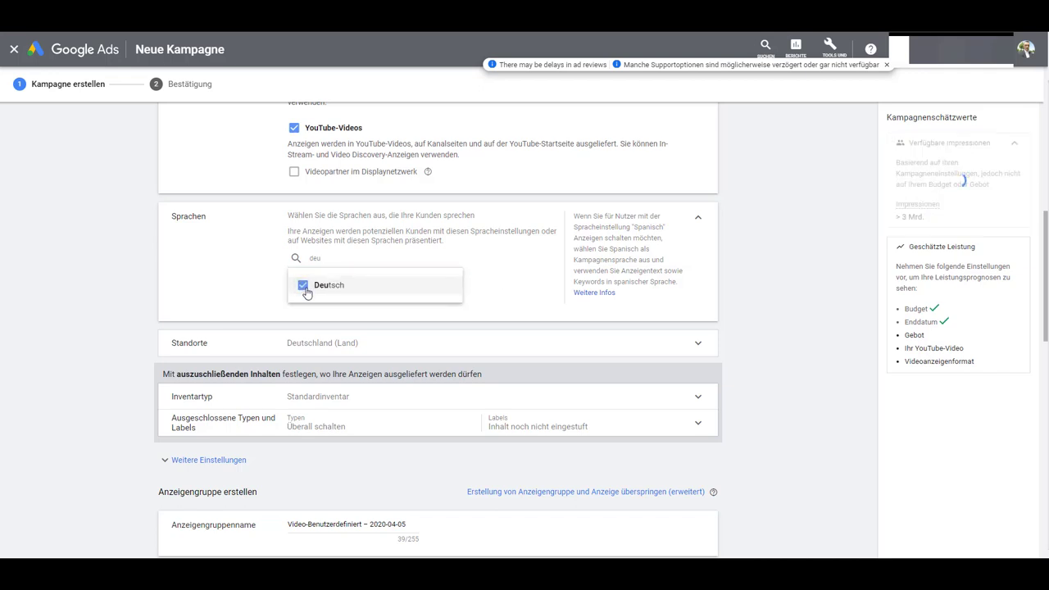
{"action": "left_click", "coordinate": [540, 299]}
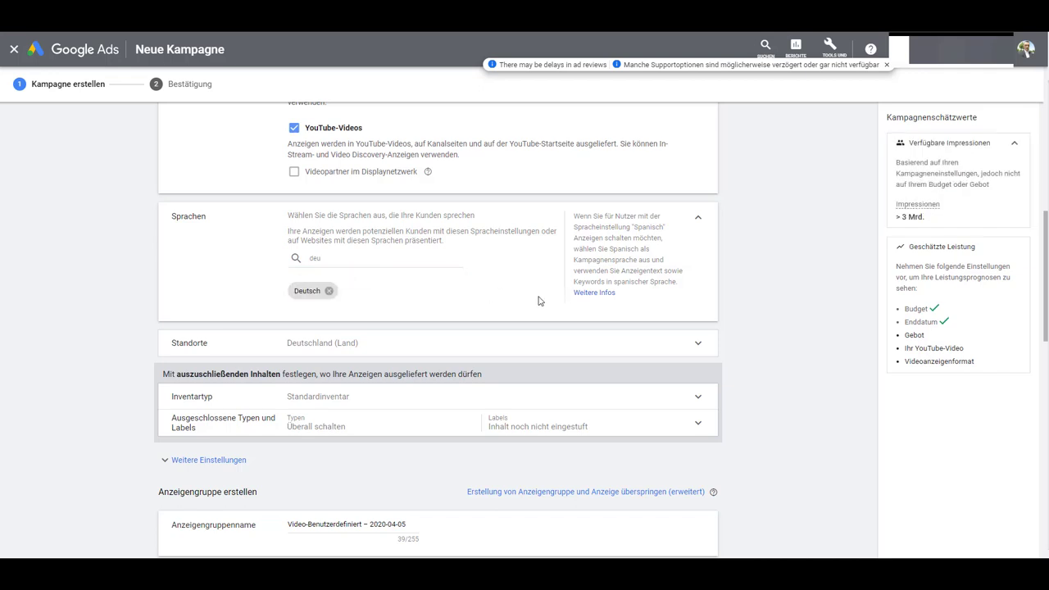
Expand the campaign's Standorte settings to show the location targeting options.
{"action": "scroll", "coordinate": [405, 295], "scroll_direction": "down", "scroll_amount": 1}
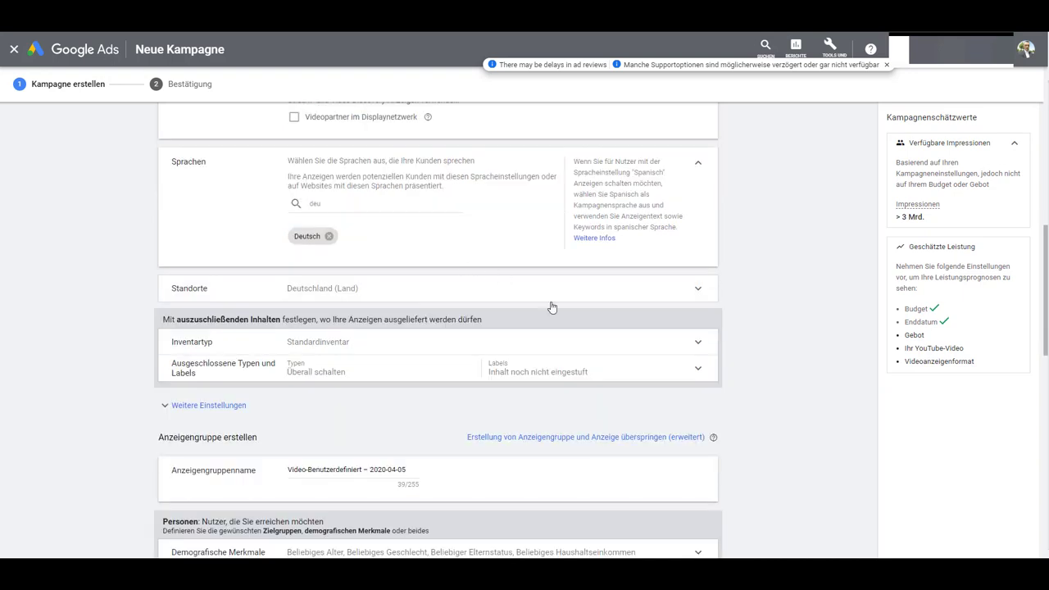
{"action": "left_click", "coordinate": [701, 294]}
{"action": "scroll", "coordinate": [701, 297], "scroll_direction": "down", "scroll_amount": 1}
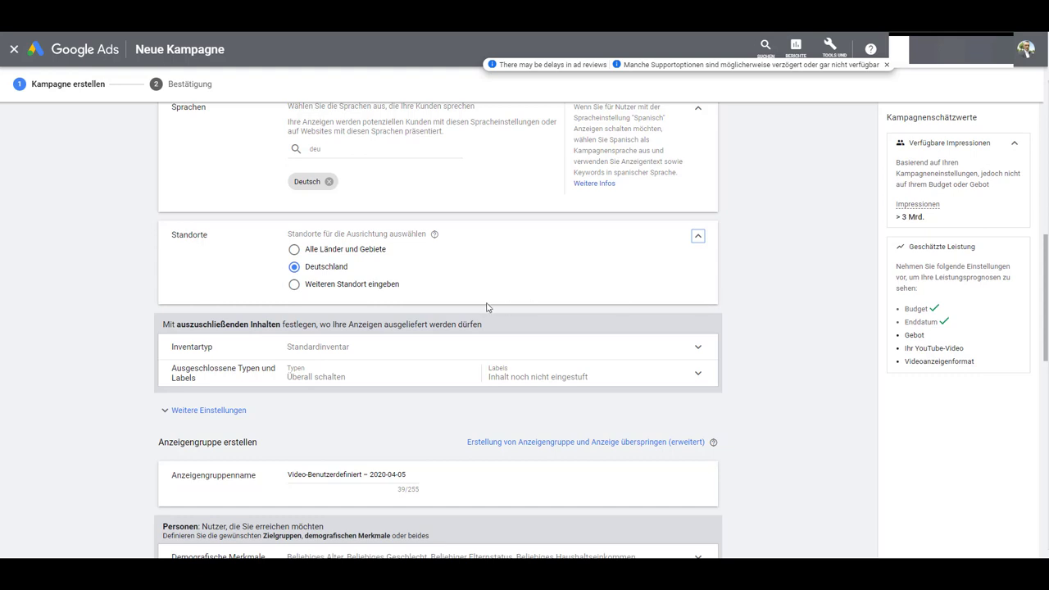
Try out the location targeting options Alle Länder und Gebiete, Weiteren Standort eingeben and Deutschland.
{"action": "left_click", "coordinate": [294, 251]}
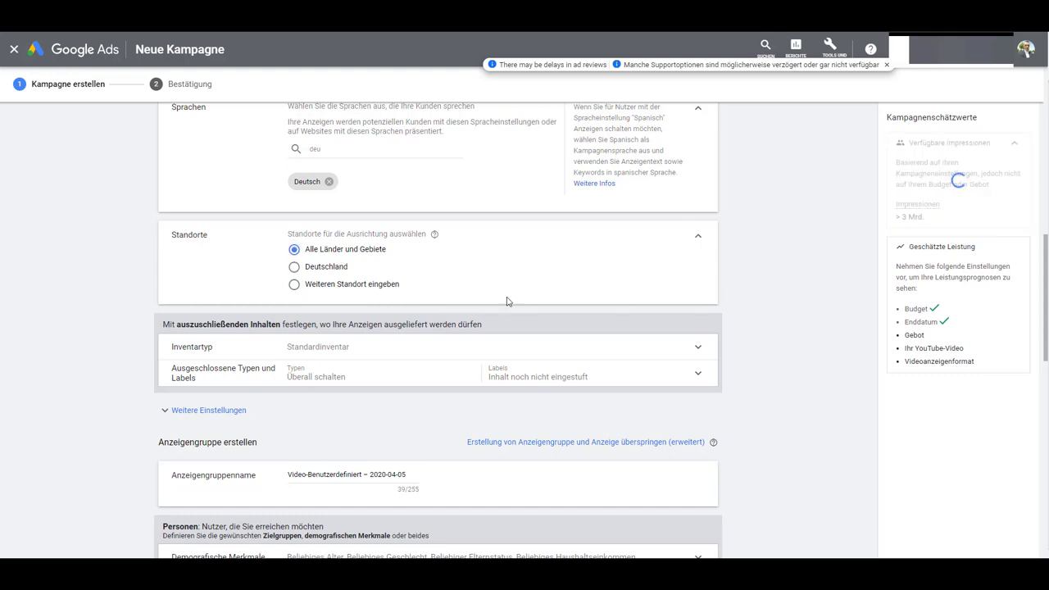
{"action": "left_click", "coordinate": [293, 284]}
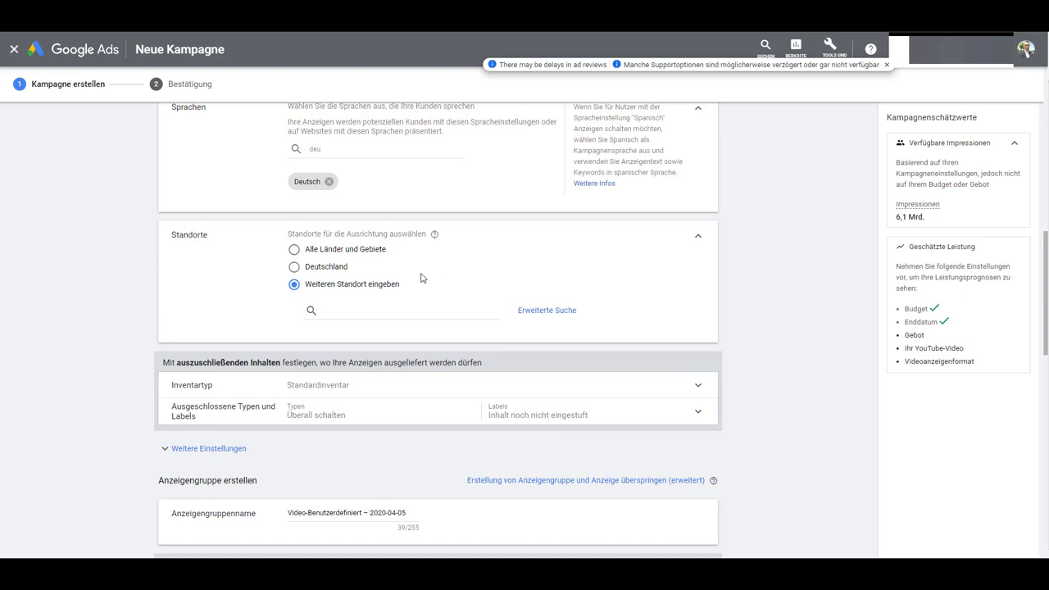
{"action": "left_click", "coordinate": [295, 251]}
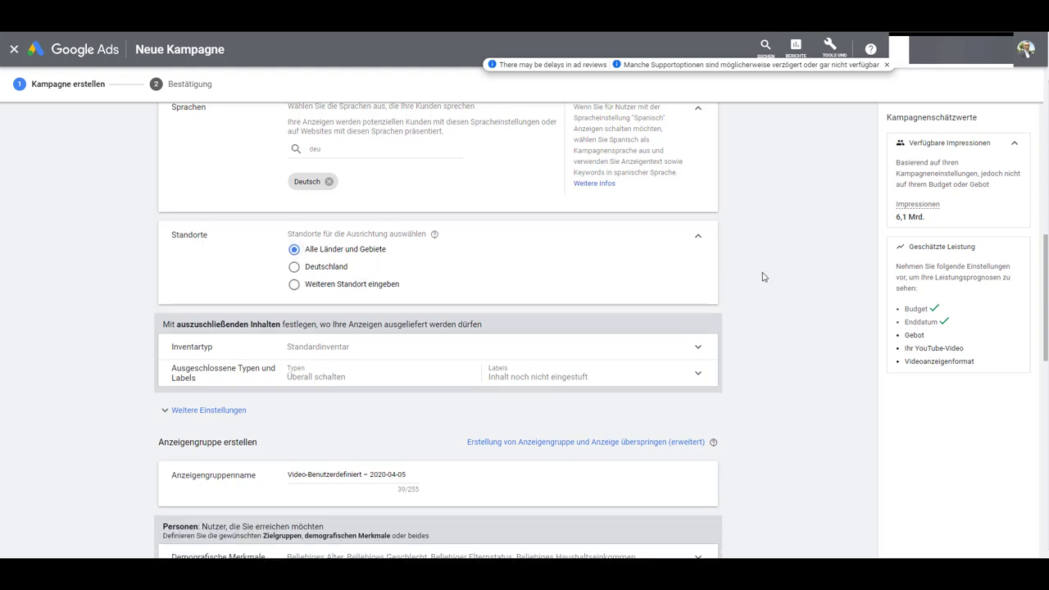
{"action": "left_click", "coordinate": [293, 268]}
Switch location targeting to Weiteren Standort eingeben and add the countries Schweiz and Österreich as target regions.
{"action": "left_click", "coordinate": [294, 284]}
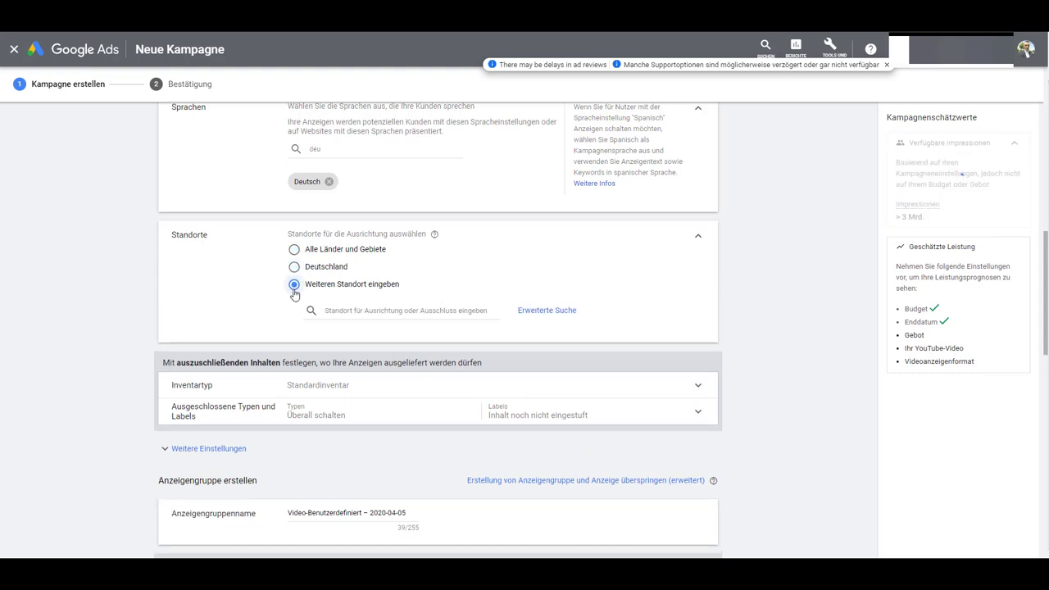
{"action": "type", "text": "s"}
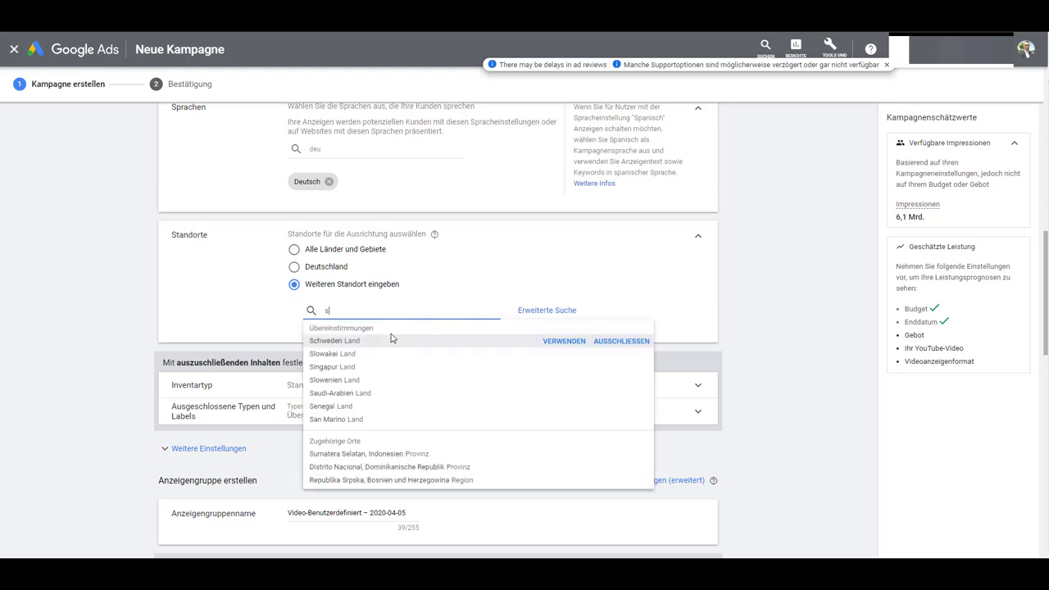
{"action": "type", "text": "chweiz"}
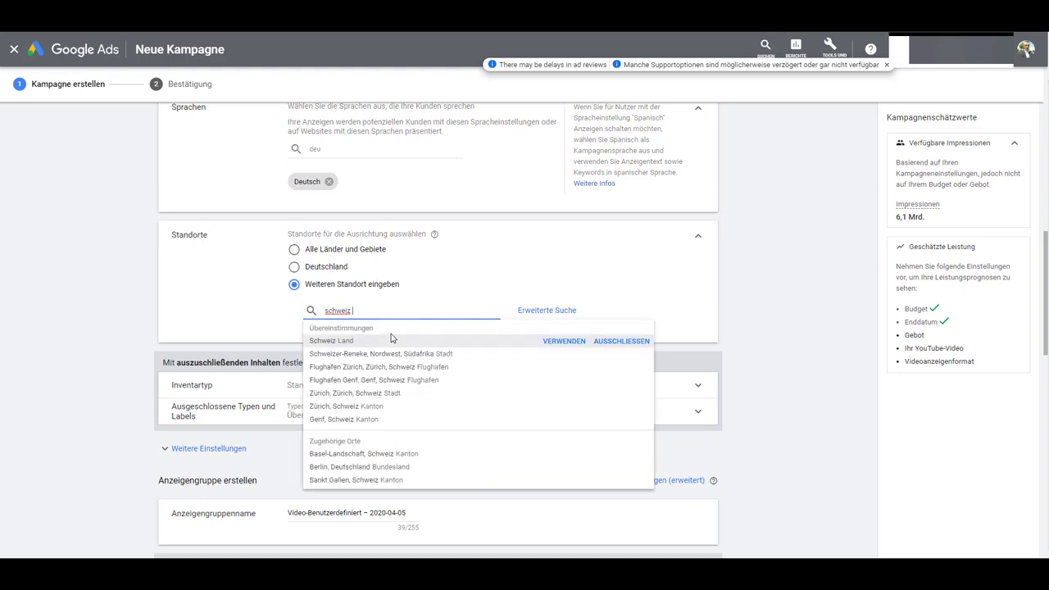
{"action": "left_click", "coordinate": [390, 339]}
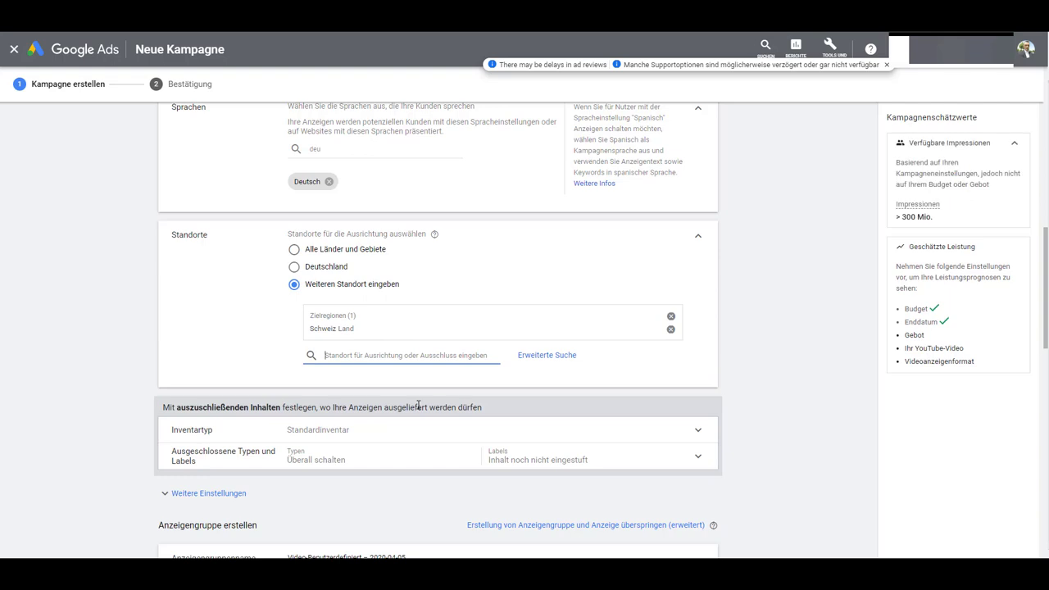
{"action": "type", "text": "öst"}
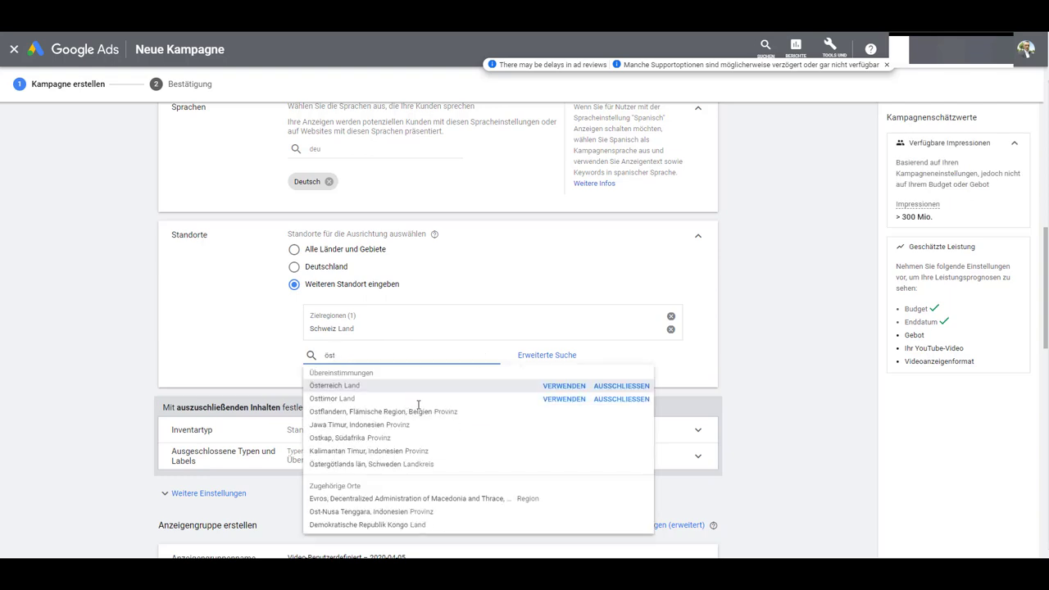
{"action": "left_click", "coordinate": [409, 385]}
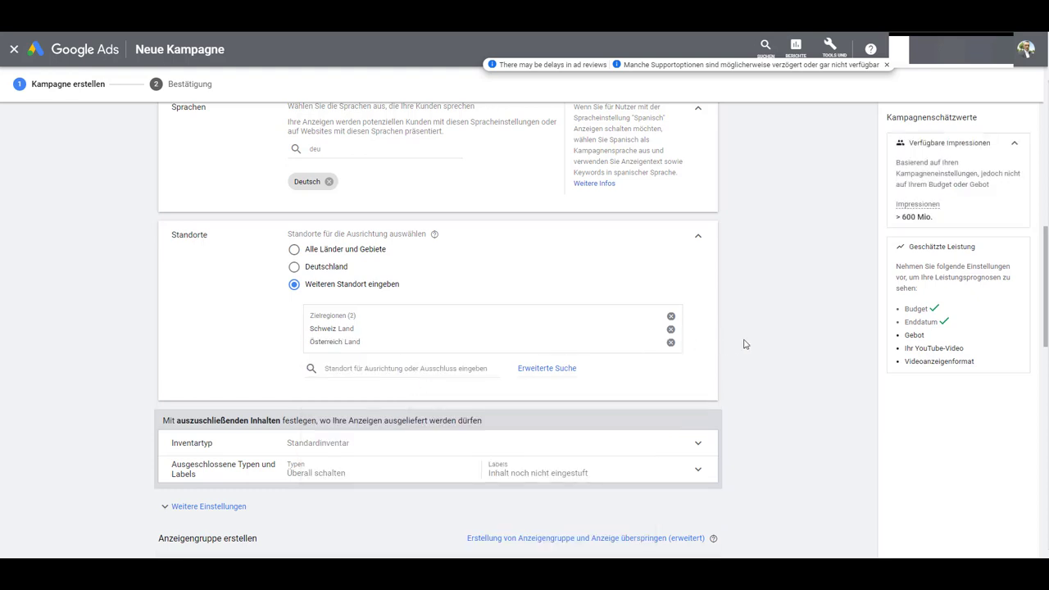
Search the locations for "lichtenstein" and add the country Liechtenstein as another target region.
{"action": "left_click", "coordinate": [453, 368]}
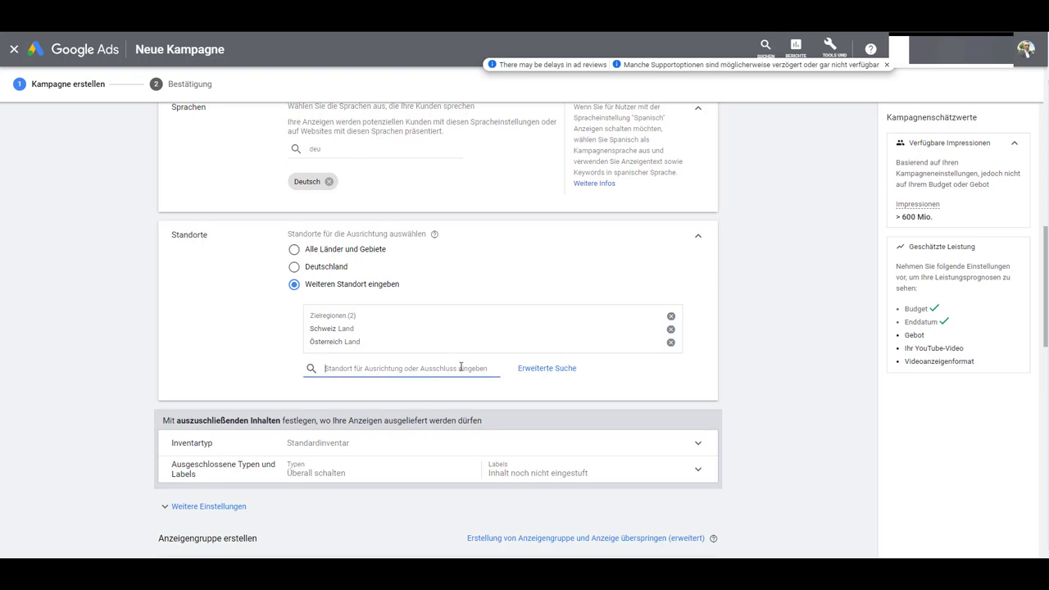
{"action": "type", "text": "lich"}
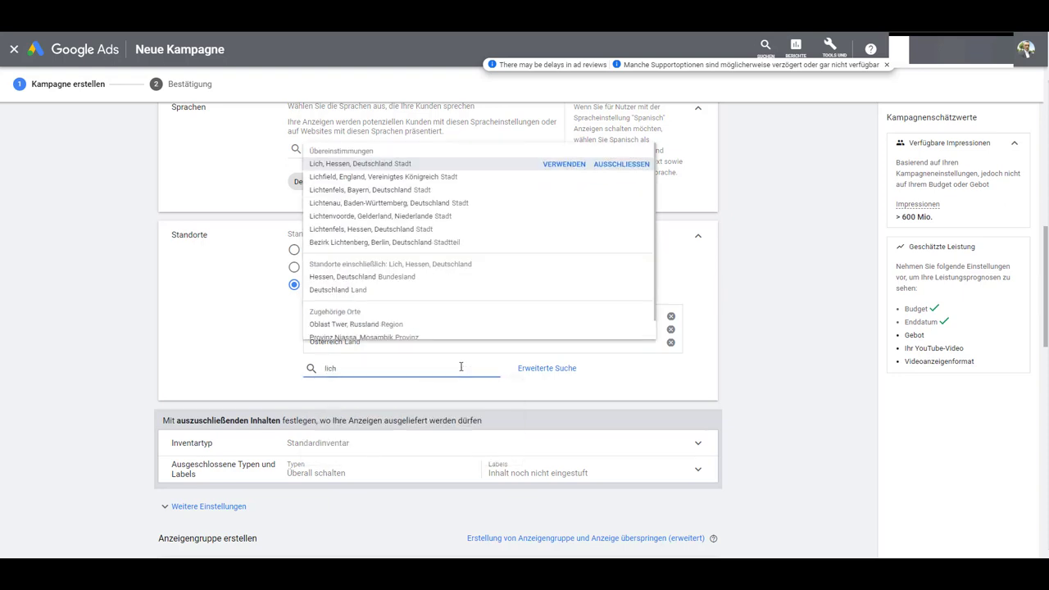
{"action": "type", "text": "tenstein"}
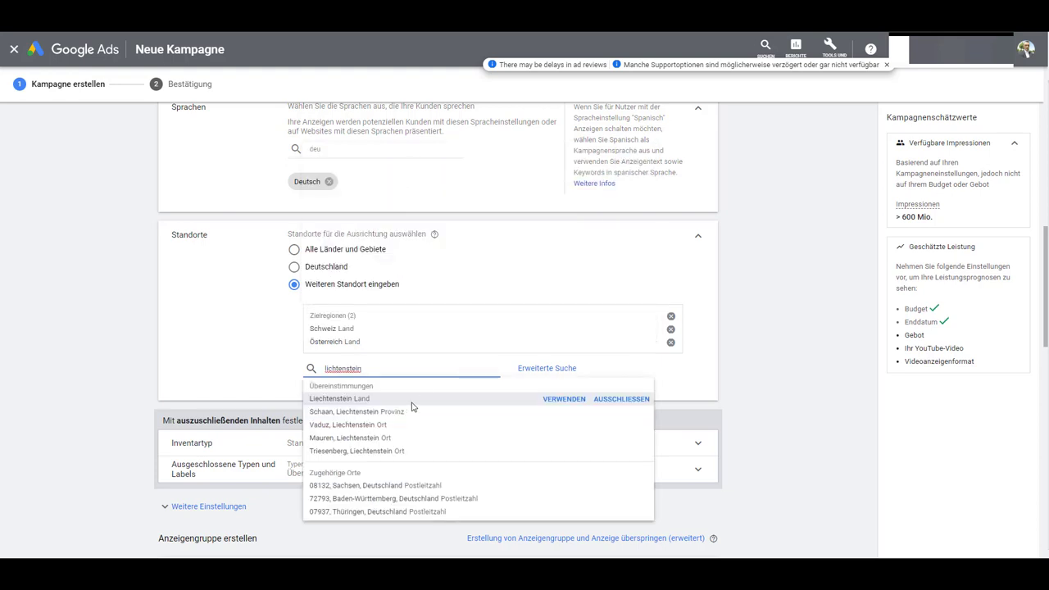
{"action": "left_click", "coordinate": [401, 400]}
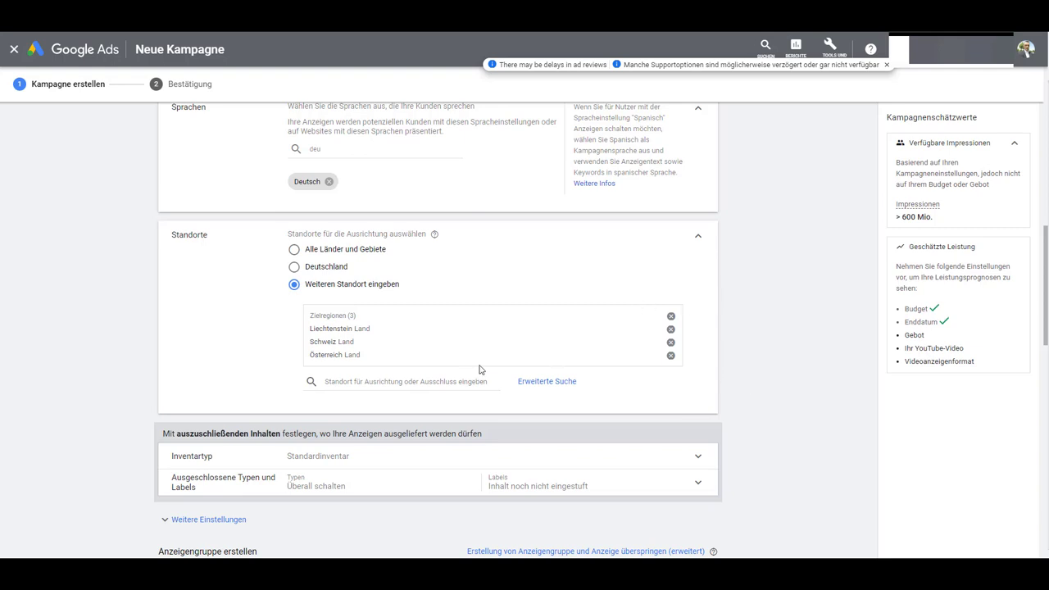
Try excluding YouTube-Videos and YouTube-Suchergebnisseite from the advertising networks one at a time, re-enabling each.
{"action": "scroll", "coordinate": [267, 332], "scroll_direction": "up", "scroll_amount": 1}
{"action": "scroll", "coordinate": [265, 330], "scroll_direction": "up", "scroll_amount": 2}
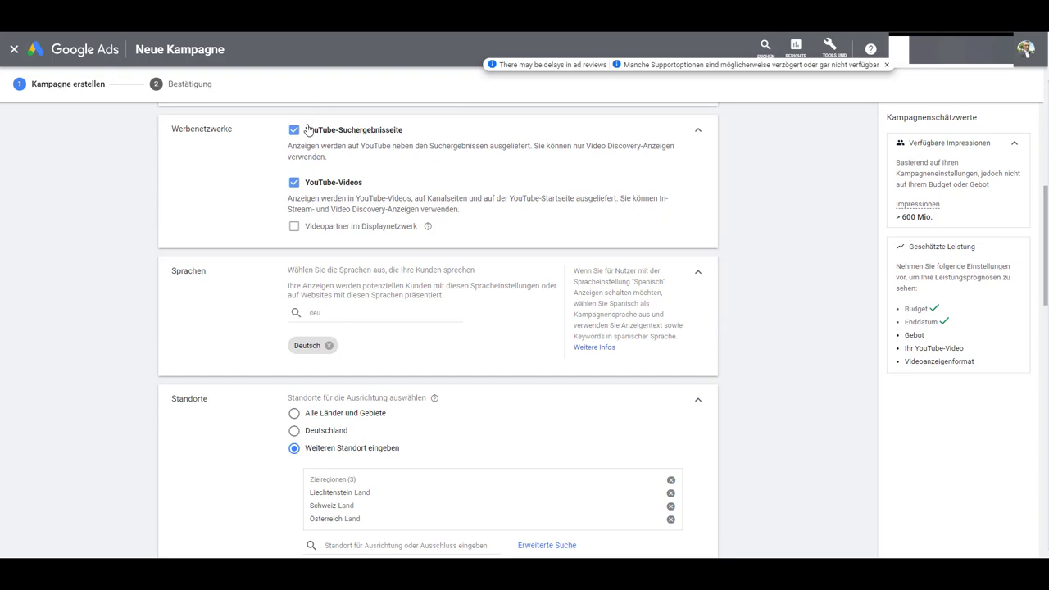
{"action": "left_click", "coordinate": [294, 183]}
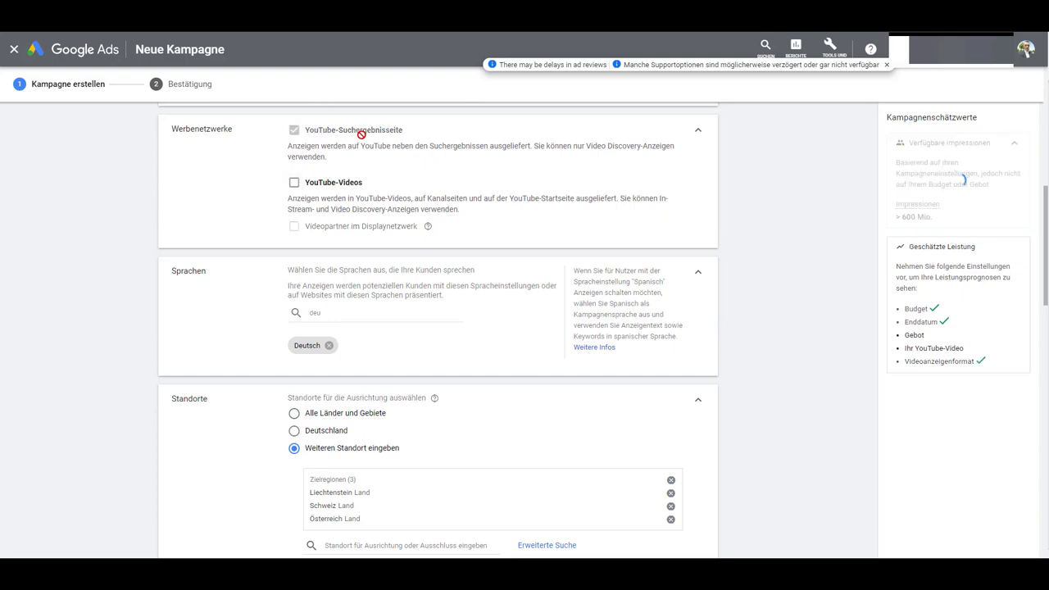
{"action": "left_click", "coordinate": [294, 182]}
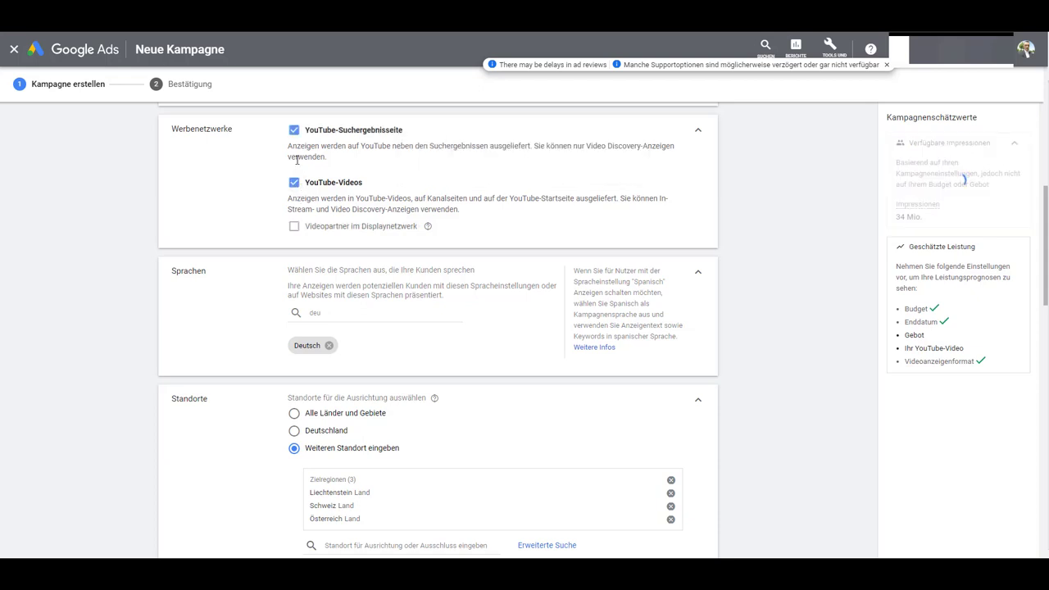
{"action": "left_click", "coordinate": [294, 129]}
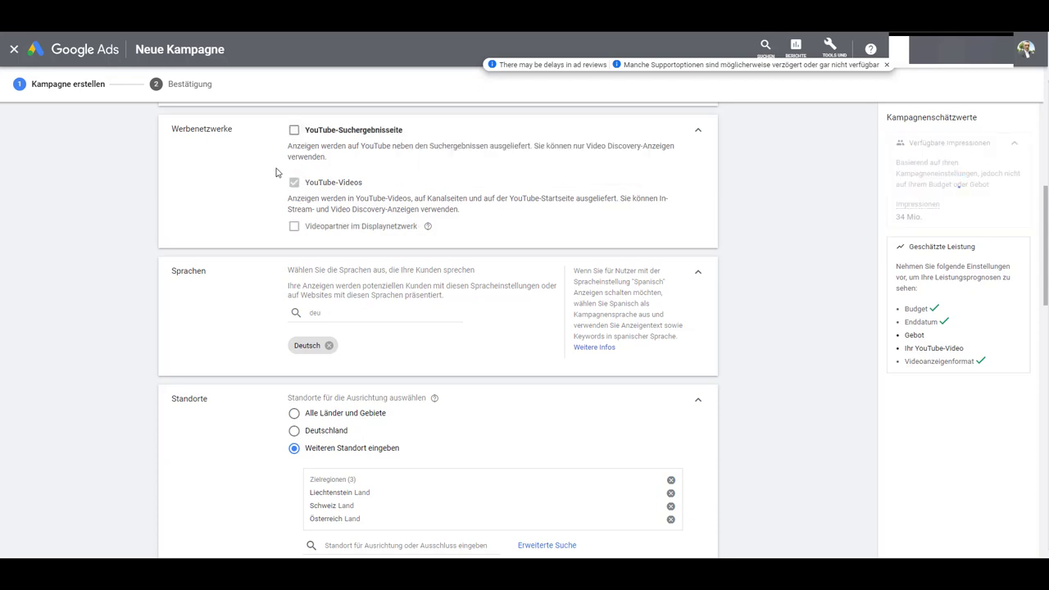
{"action": "left_click", "coordinate": [294, 130]}
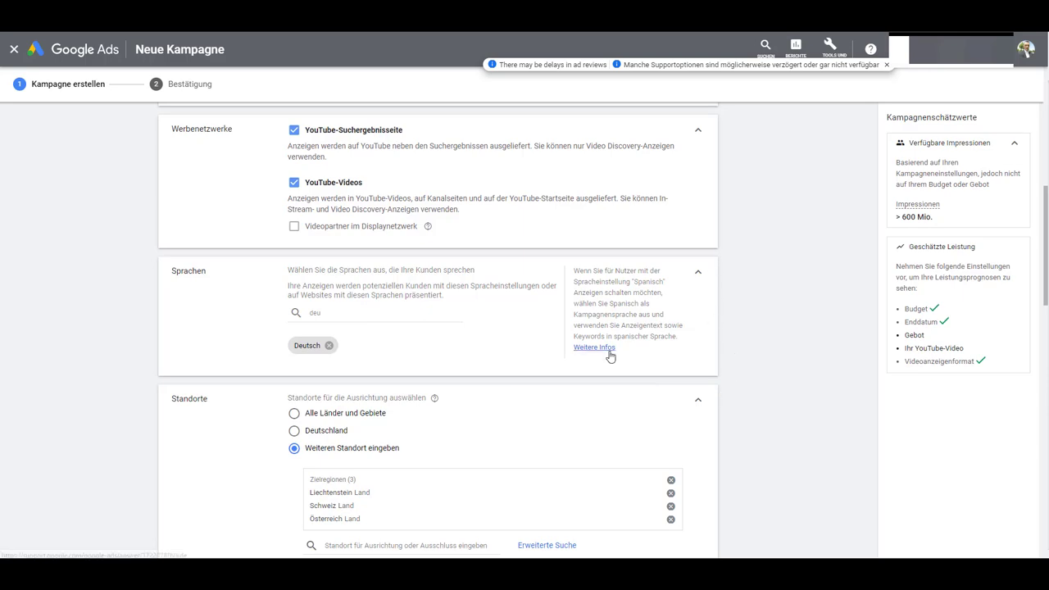
Expand the Inventartyp settings and compare the Erweitertes Inventar, Standardinventar and Begrenztes Inventar options.
{"action": "scroll", "coordinate": [610, 352], "scroll_direction": "down", "scroll_amount": 4}
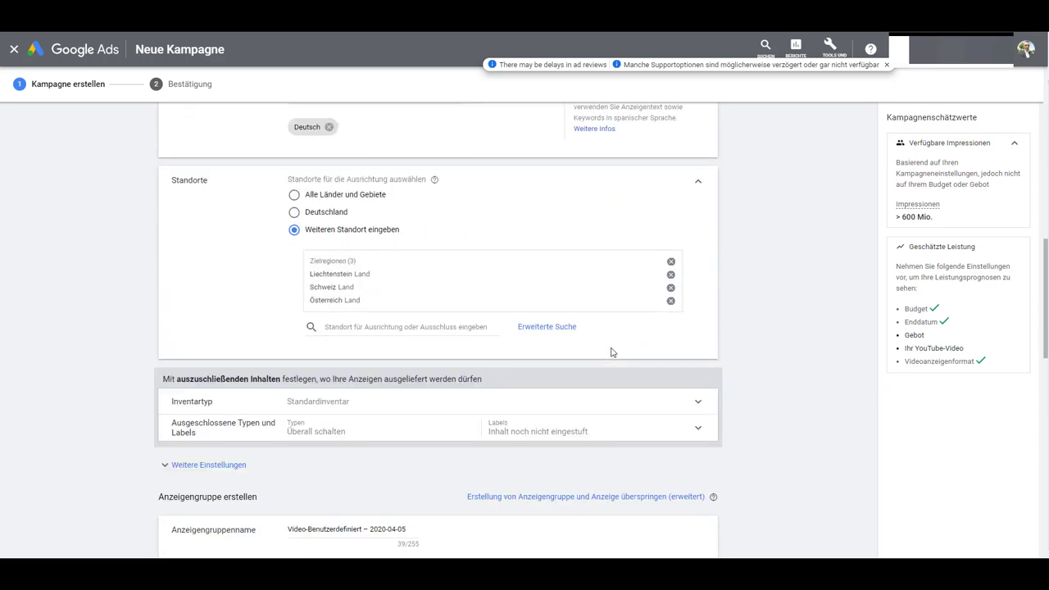
{"action": "left_click", "coordinate": [697, 402]}
{"action": "scroll", "coordinate": [760, 405], "scroll_direction": "down", "scroll_amount": 2}
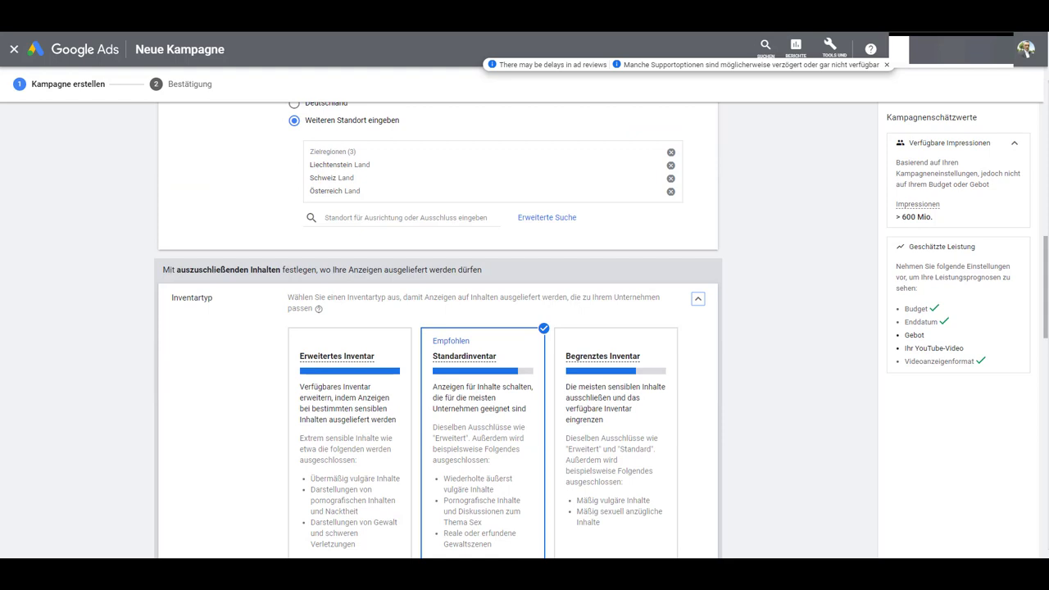
{"action": "scroll", "coordinate": [438, 328], "scroll_direction": "down", "scroll_amount": 3}
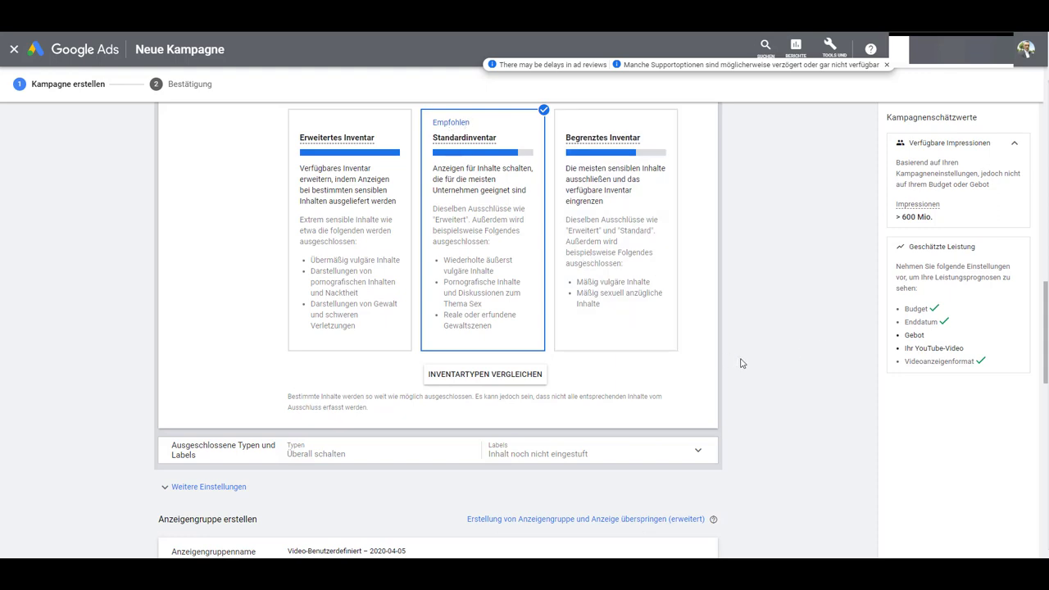
Exclude the content types Videos per Livestream and Eingebettete Videos from the campaign's ad placements.
{"action": "left_click", "coordinate": [701, 461]}
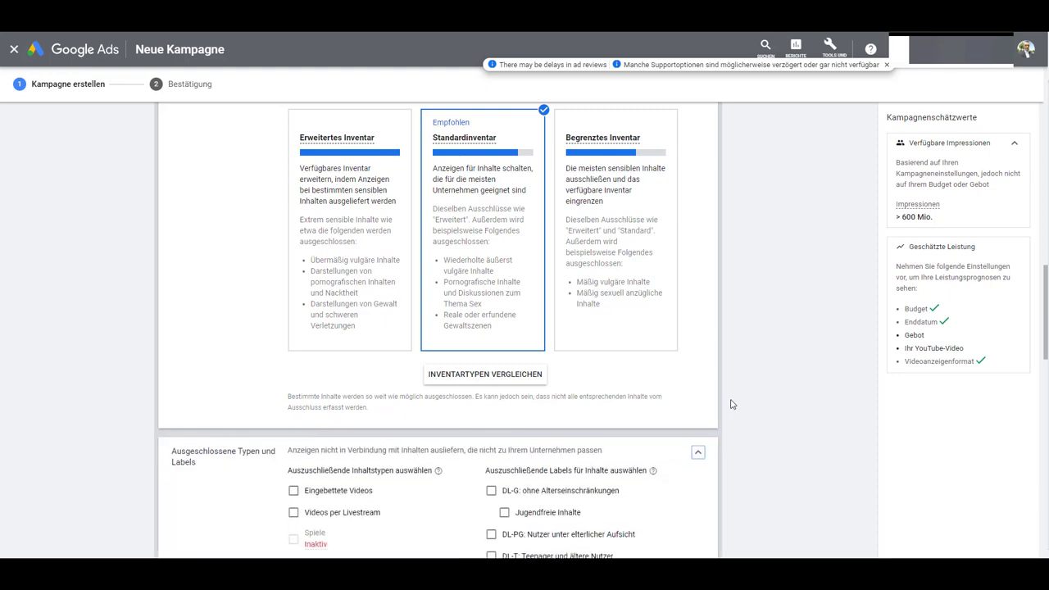
{"action": "scroll", "coordinate": [726, 402], "scroll_direction": "down", "scroll_amount": 2}
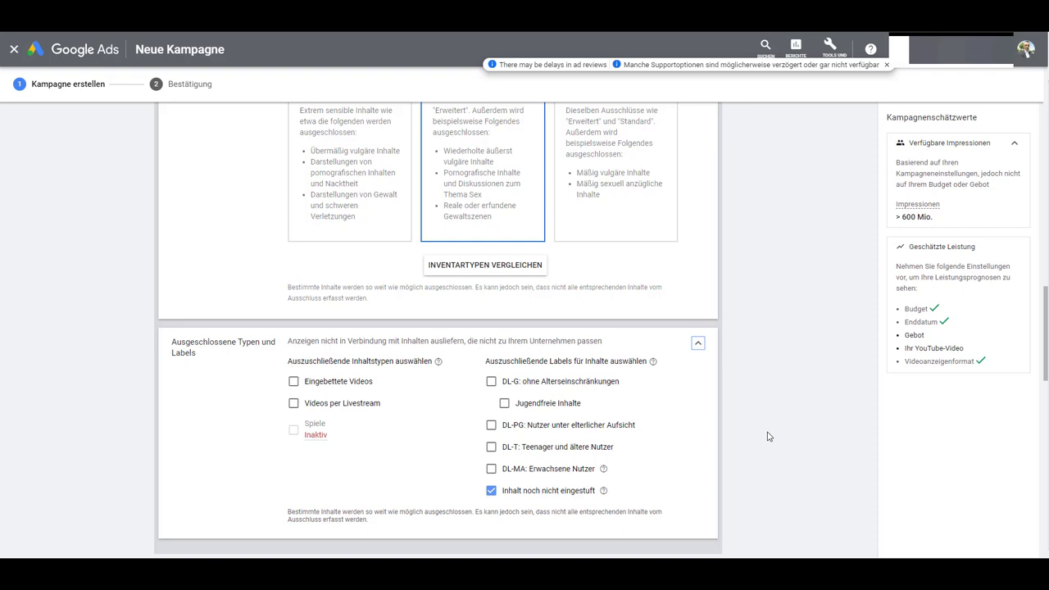
{"action": "left_click", "coordinate": [293, 403]}
{"action": "left_click", "coordinate": [293, 381]}
{"action": "scroll", "coordinate": [856, 429], "scroll_direction": "down", "scroll_amount": 1}
{"action": "scroll", "coordinate": [856, 429], "scroll_direction": "up", "scroll_amount": 1}
{"action": "scroll", "coordinate": [852, 430], "scroll_direction": "down", "scroll_amount": 1}
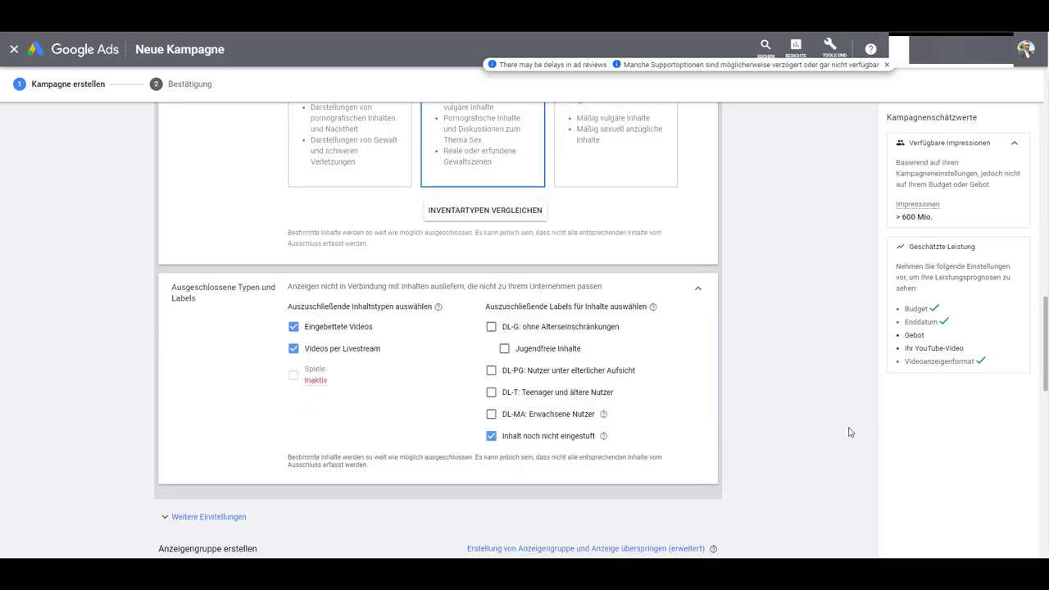
Expand the campaign's Weitere Einstellungen and review the excluded content types, labels and inventory type.
{"action": "scroll", "coordinate": [850, 432], "scroll_direction": "up", "scroll_amount": 2}
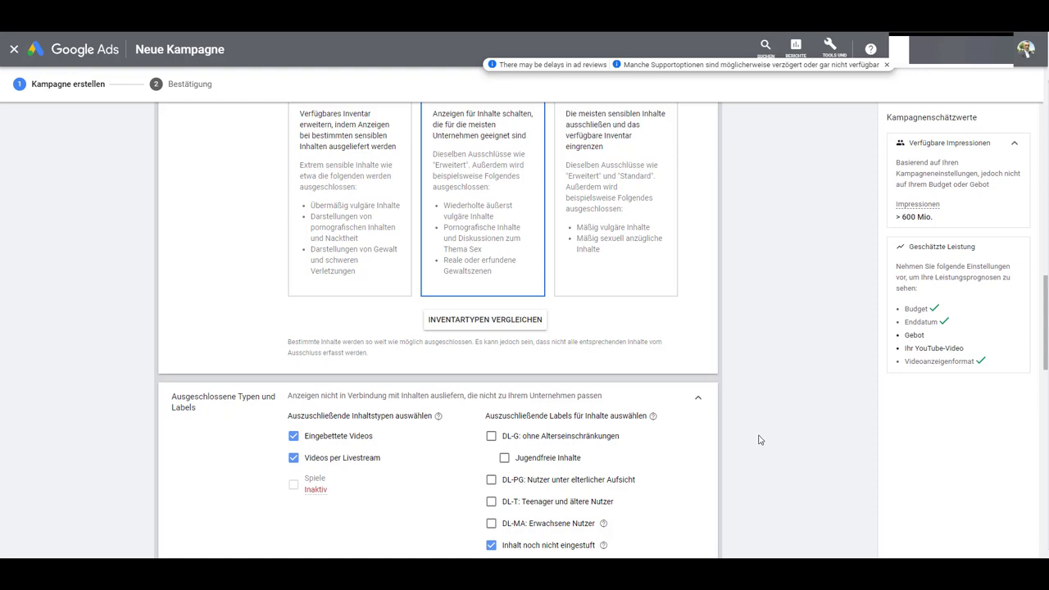
{"action": "scroll", "coordinate": [759, 443], "scroll_direction": "down", "scroll_amount": 1}
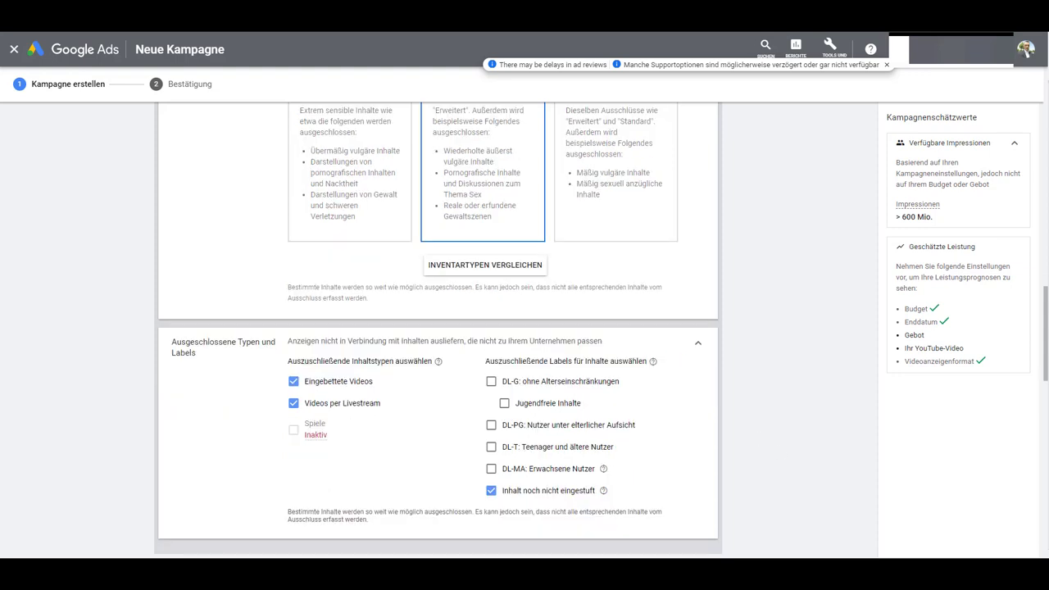
{"action": "scroll", "coordinate": [804, 400], "scroll_direction": "down", "scroll_amount": 1}
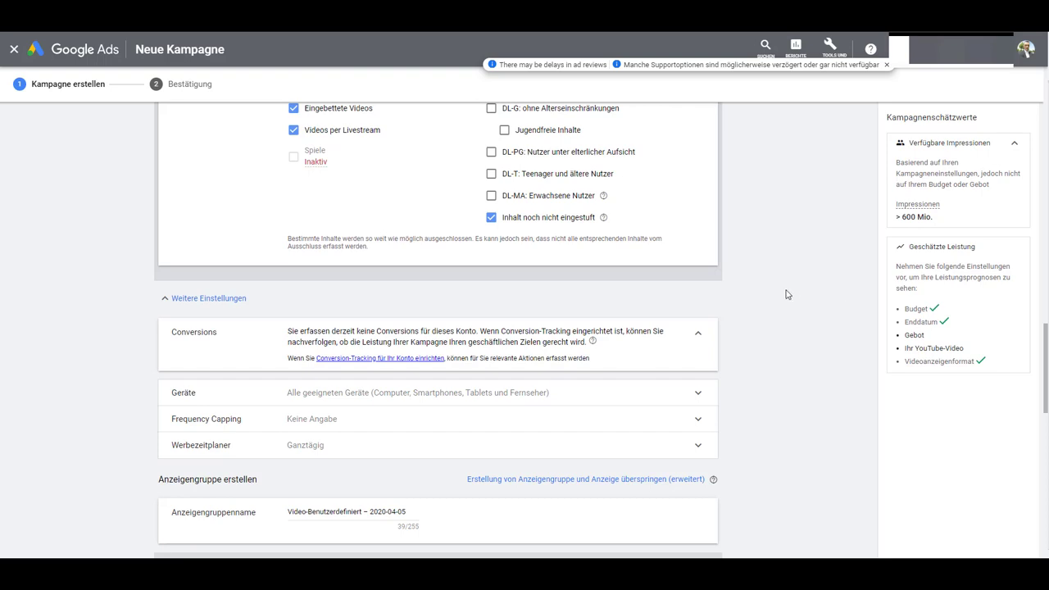
{"action": "scroll", "coordinate": [785, 294], "scroll_direction": "up", "scroll_amount": 2}
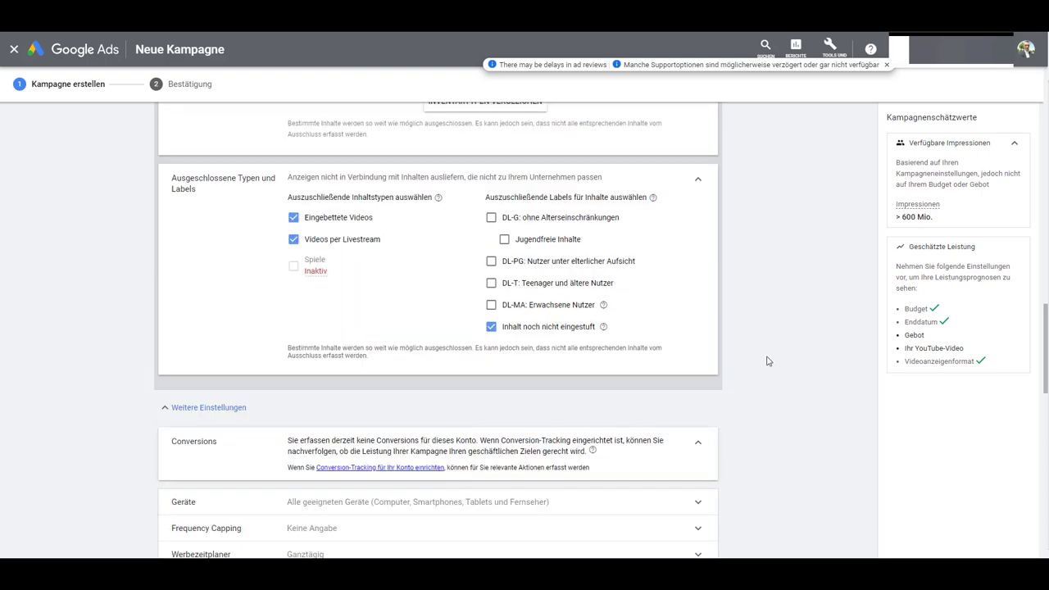
{"action": "scroll", "coordinate": [767, 360], "scroll_direction": "up", "scroll_amount": 1}
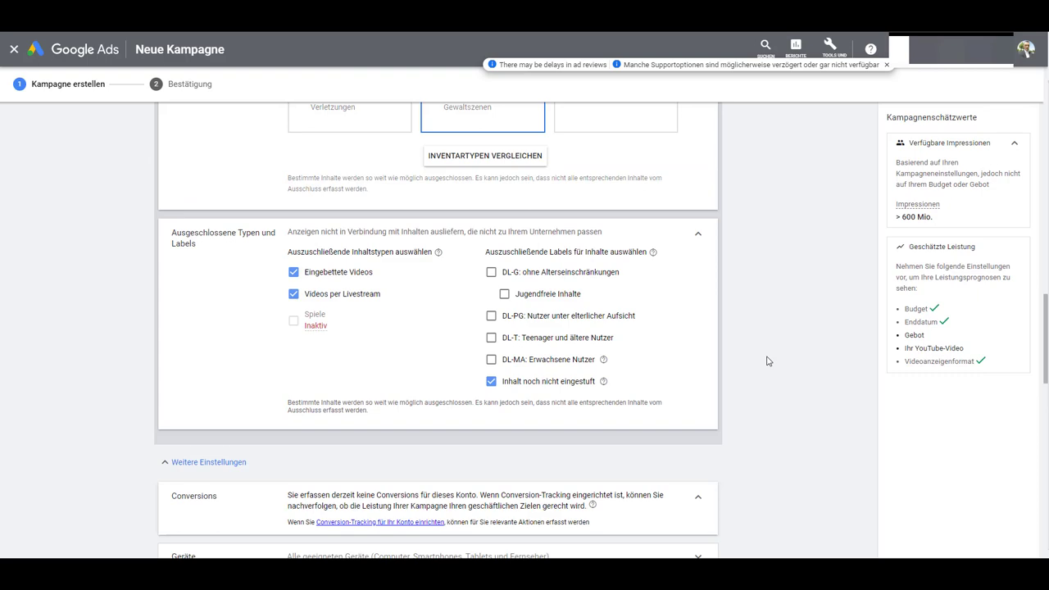
{"action": "scroll", "coordinate": [768, 361], "scroll_direction": "up", "scroll_amount": 2}
{"action": "scroll", "coordinate": [769, 361], "scroll_direction": "up", "scroll_amount": 1}
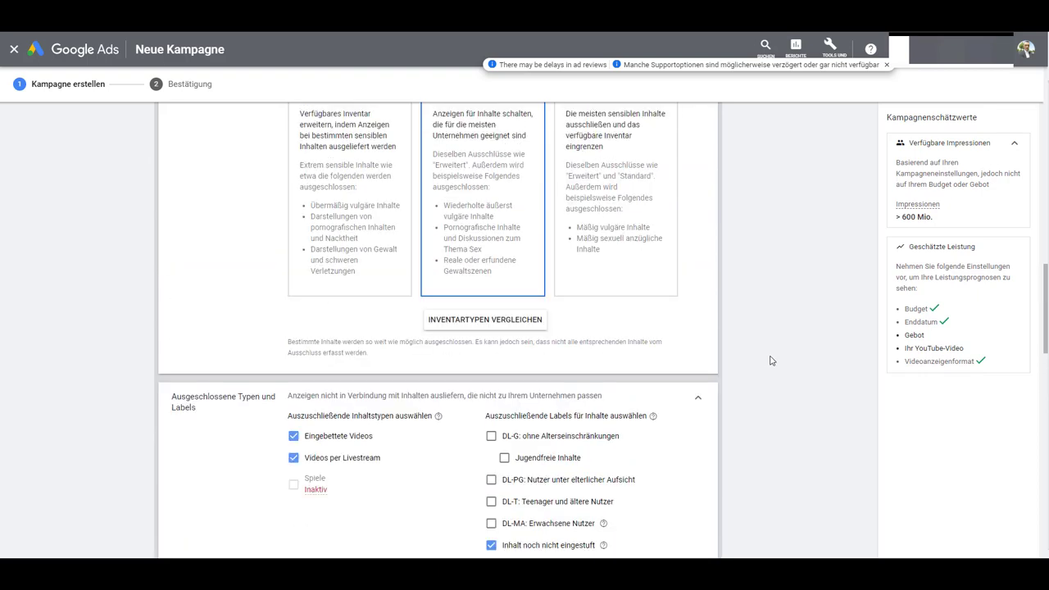
{"action": "scroll", "coordinate": [769, 360], "scroll_direction": "up", "scroll_amount": 1}
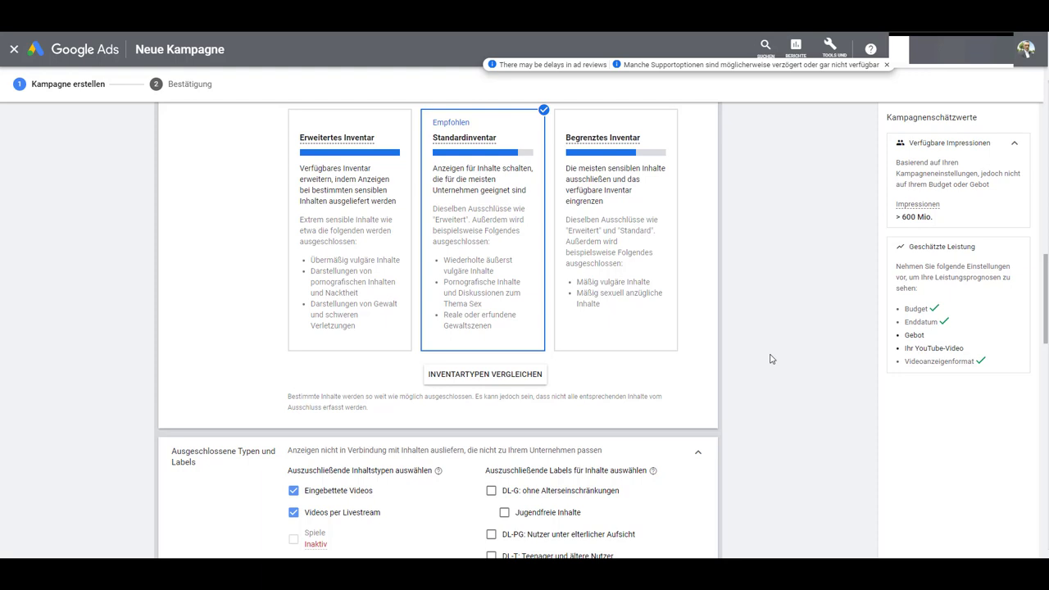
Change the campaign's inventory type to Begrenztes Inventar.
{"action": "left_click", "coordinate": [612, 196]}
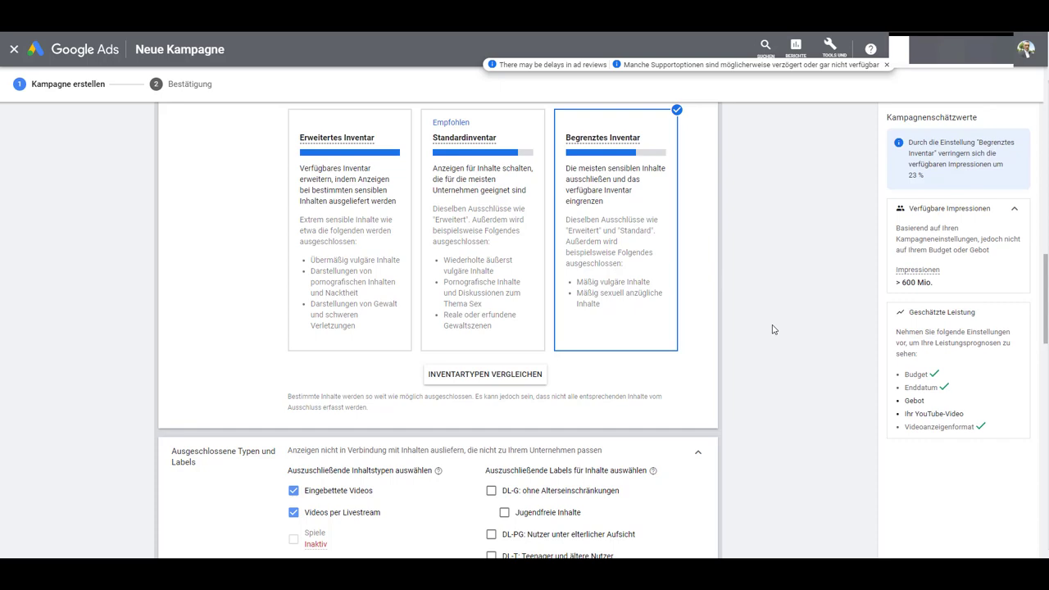
Expand the Geräte settings and switch to targeting specific devices, keeping Computer, Smartphones, Tablets and TV-Bildschirme selected.
{"action": "scroll", "coordinate": [772, 329], "scroll_direction": "down", "scroll_amount": 5}
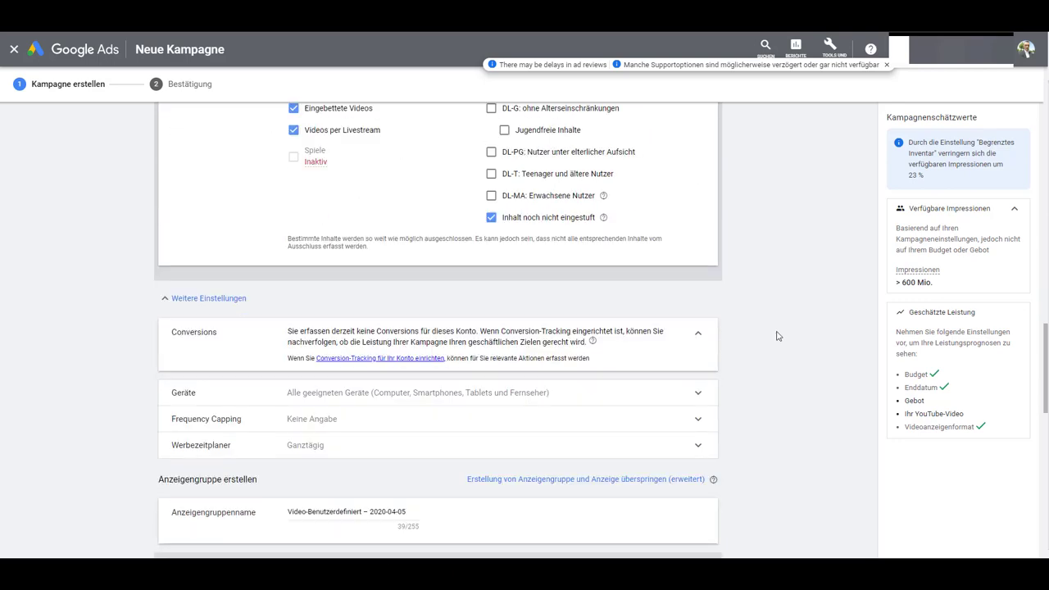
{"action": "left_click", "coordinate": [694, 393]}
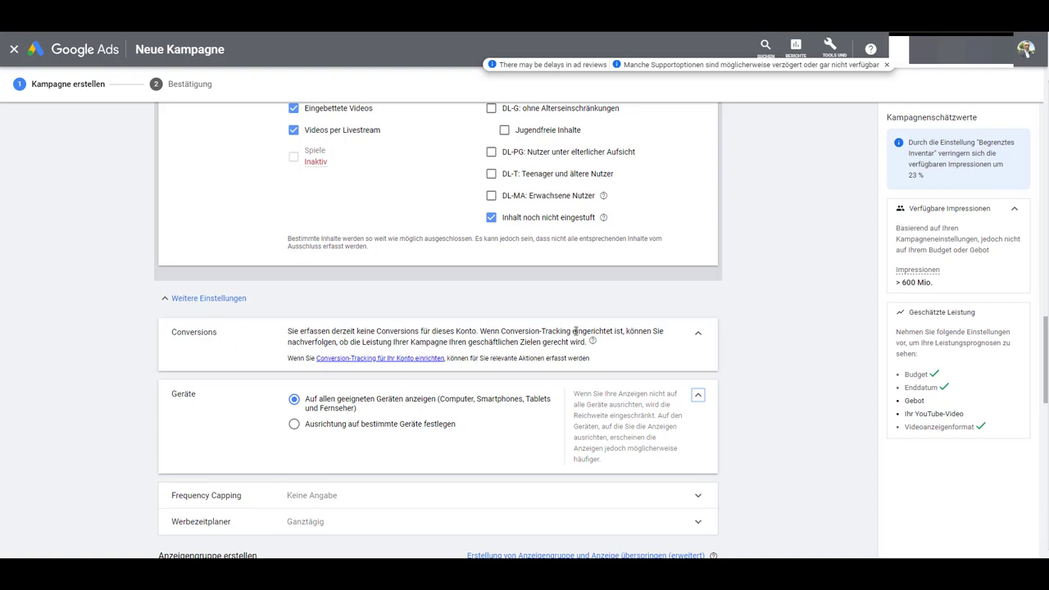
{"action": "right_click", "coordinate": [748, 346]}
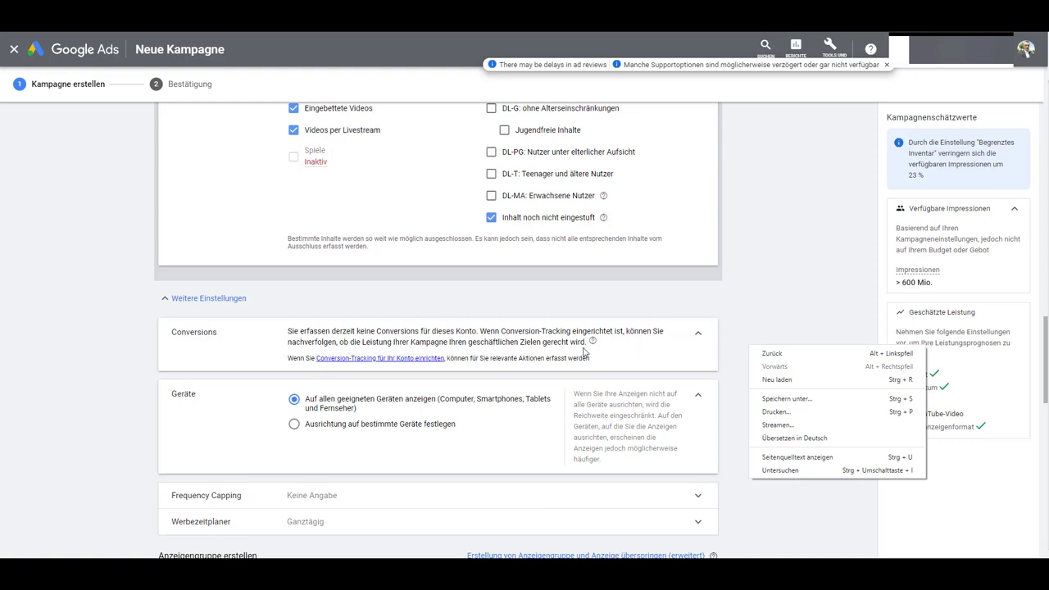
{"action": "left_click", "coordinate": [734, 337]}
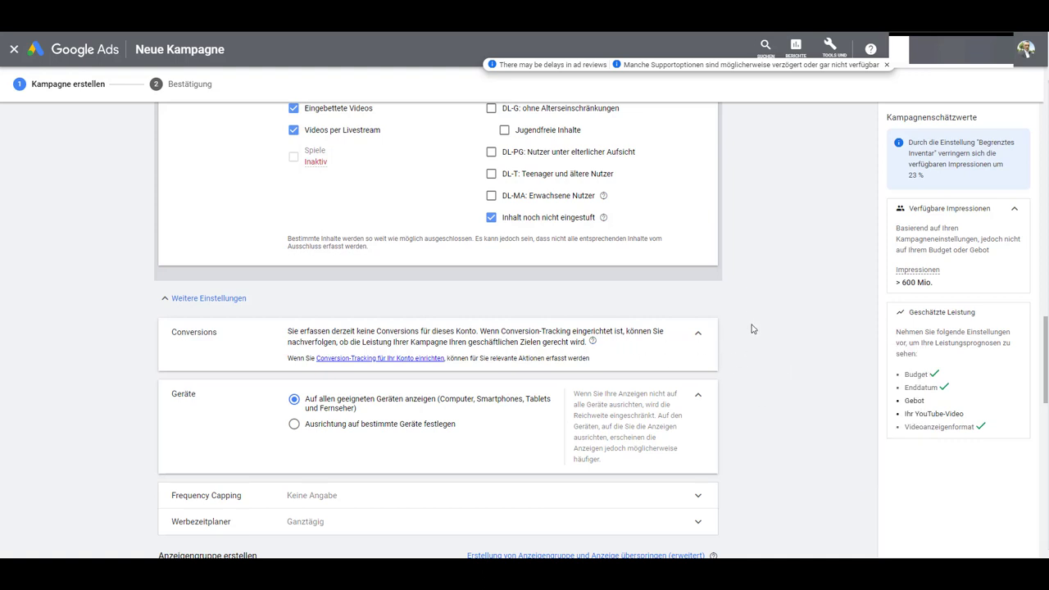
{"action": "scroll", "coordinate": [763, 352], "scroll_direction": "down", "scroll_amount": 1}
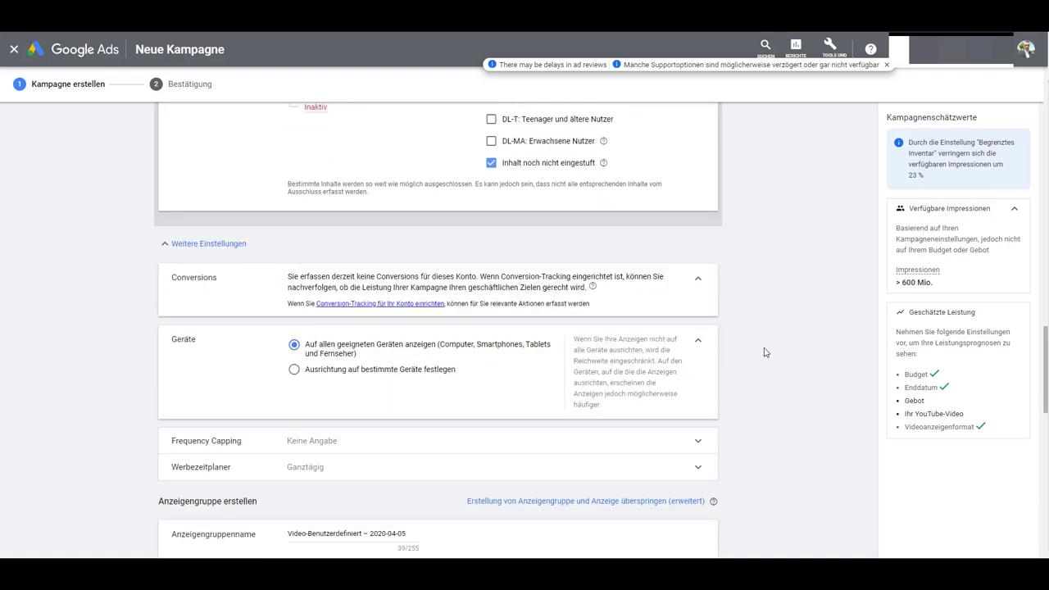
{"action": "scroll", "coordinate": [763, 352], "scroll_direction": "down", "scroll_amount": 1}
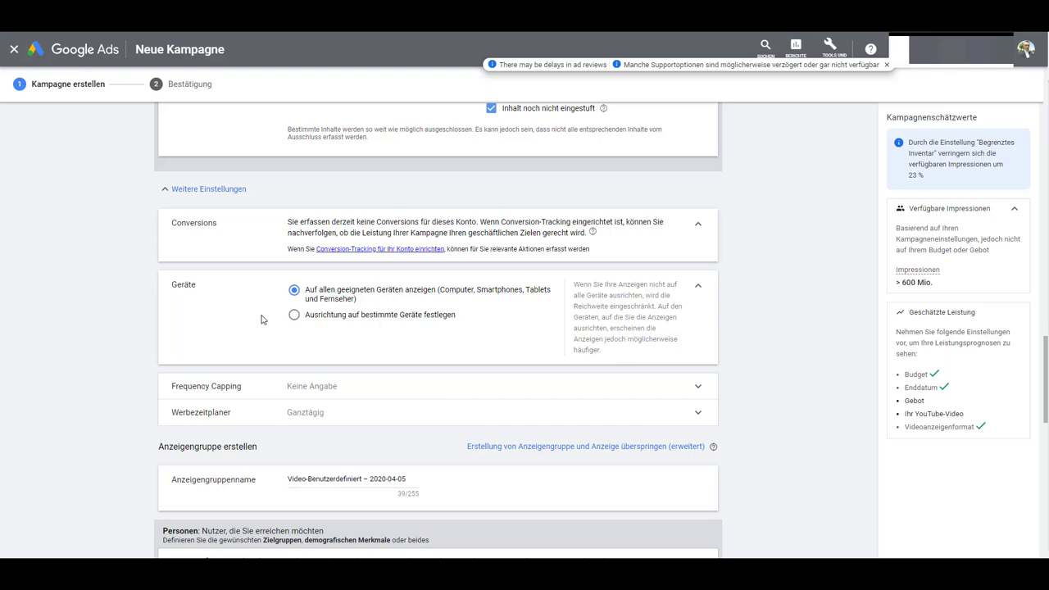
{"action": "left_click", "coordinate": [294, 315]}
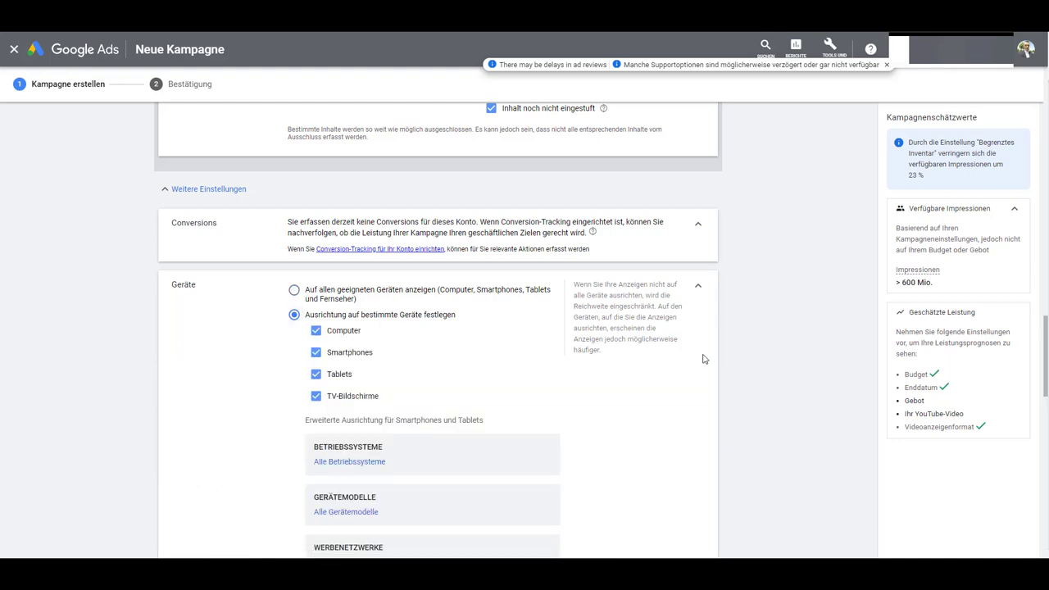
{"action": "scroll", "coordinate": [705, 359], "scroll_direction": "down", "scroll_amount": 1}
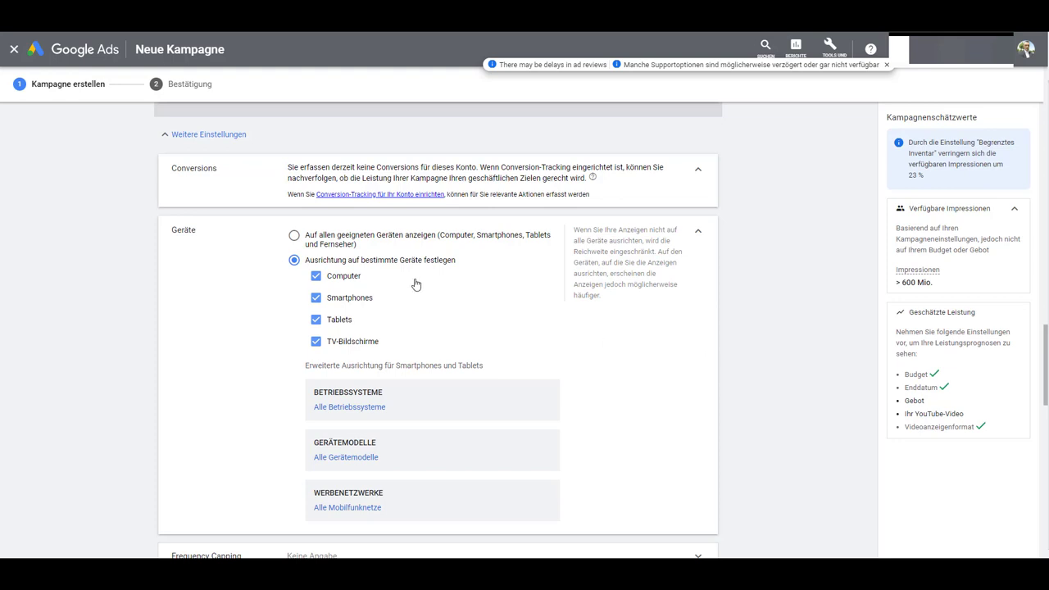
{"action": "left_click", "coordinate": [316, 276]}
{"action": "left_click", "coordinate": [315, 278]}
Try restricting the device models to Apple under iOS, clear the selection and cancel the device model dialog.
{"action": "left_click", "coordinate": [361, 459]}
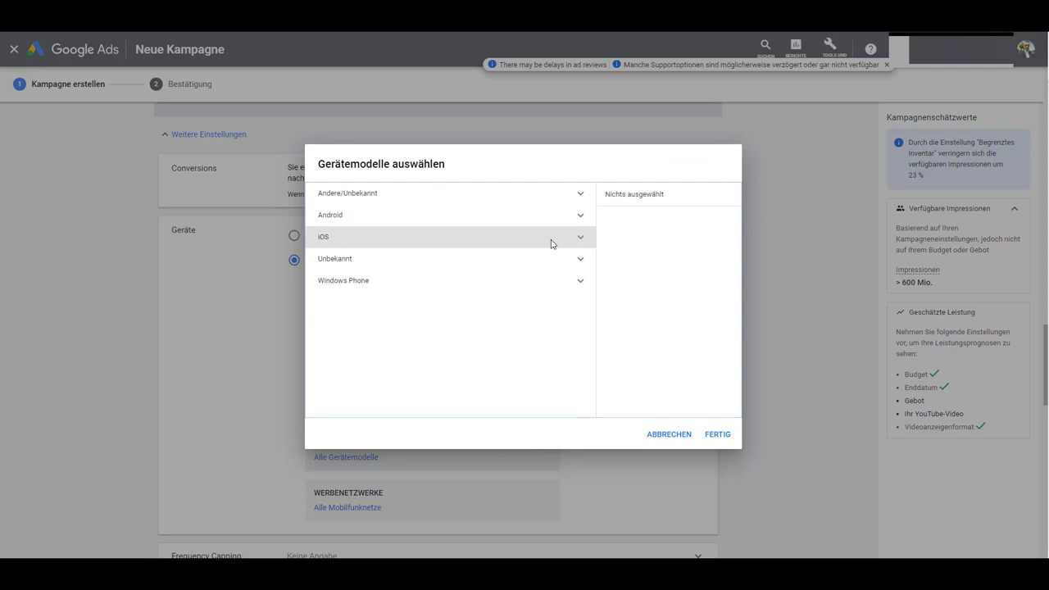
{"action": "left_click", "coordinate": [582, 239]}
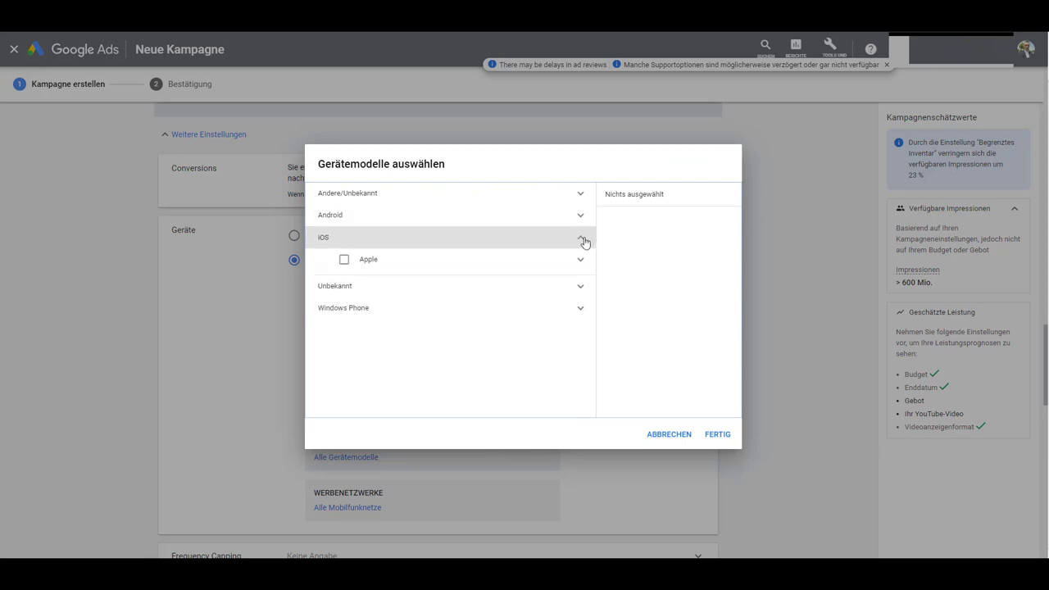
{"action": "left_click", "coordinate": [344, 261]}
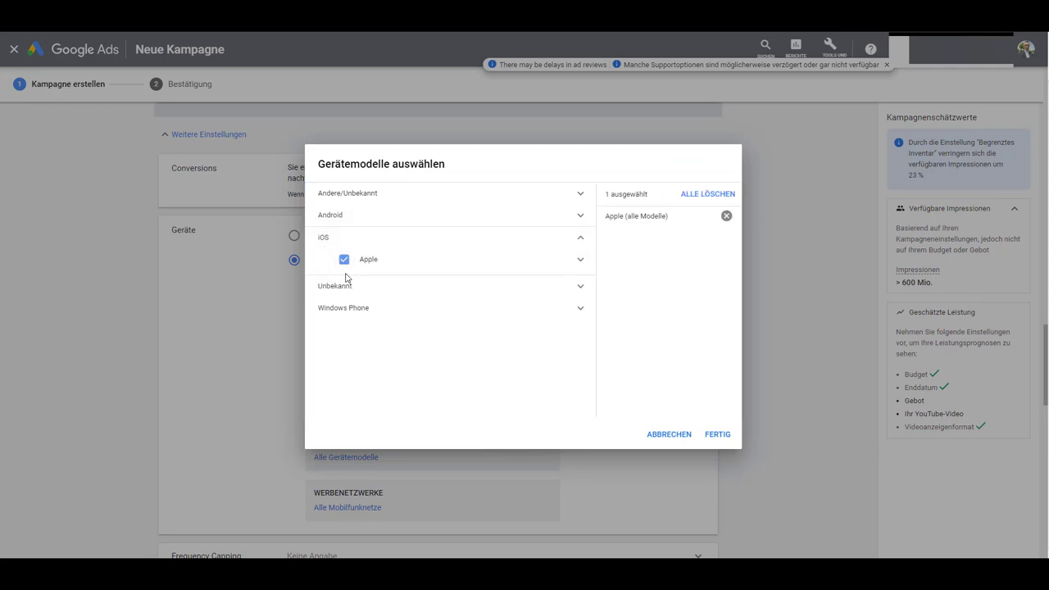
{"action": "left_click", "coordinate": [344, 259]}
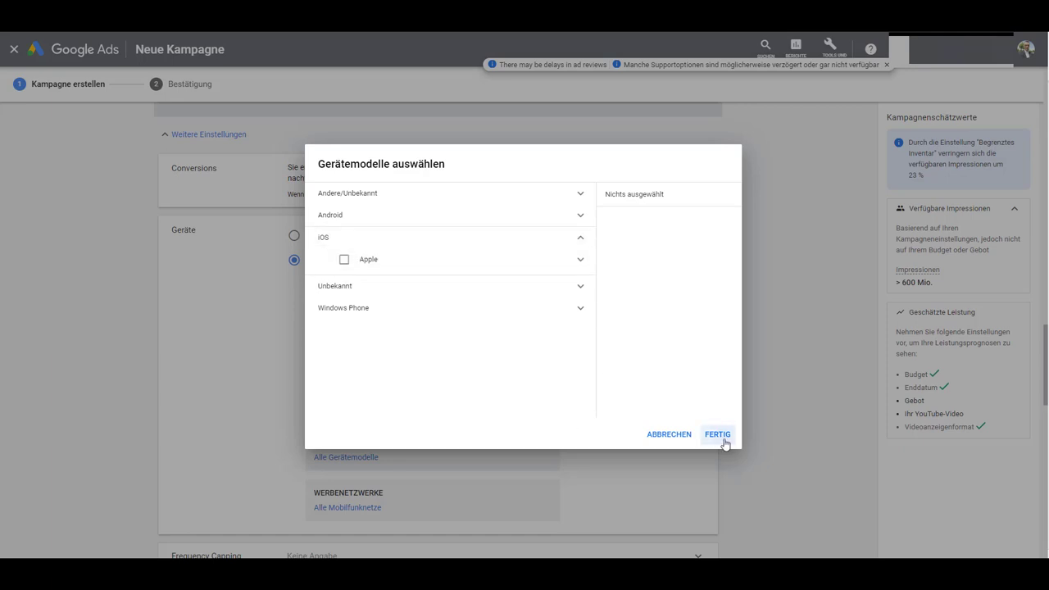
{"action": "left_click", "coordinate": [668, 435]}
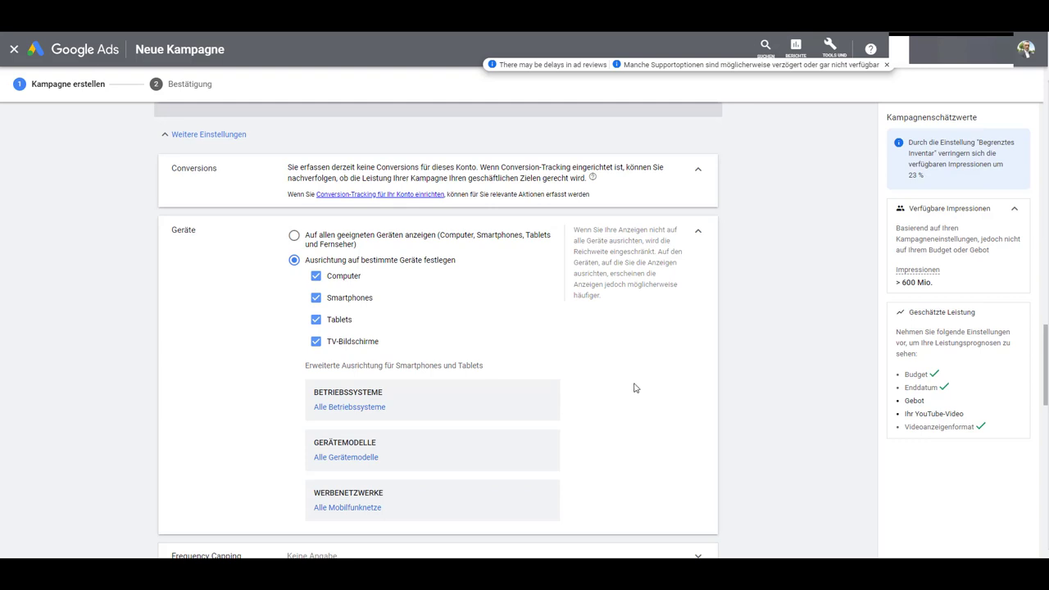
Review the selectable operating systems and the mobile networks for Österreich and Schweiz, leaving both selections without changes.
{"action": "left_click", "coordinate": [363, 407]}
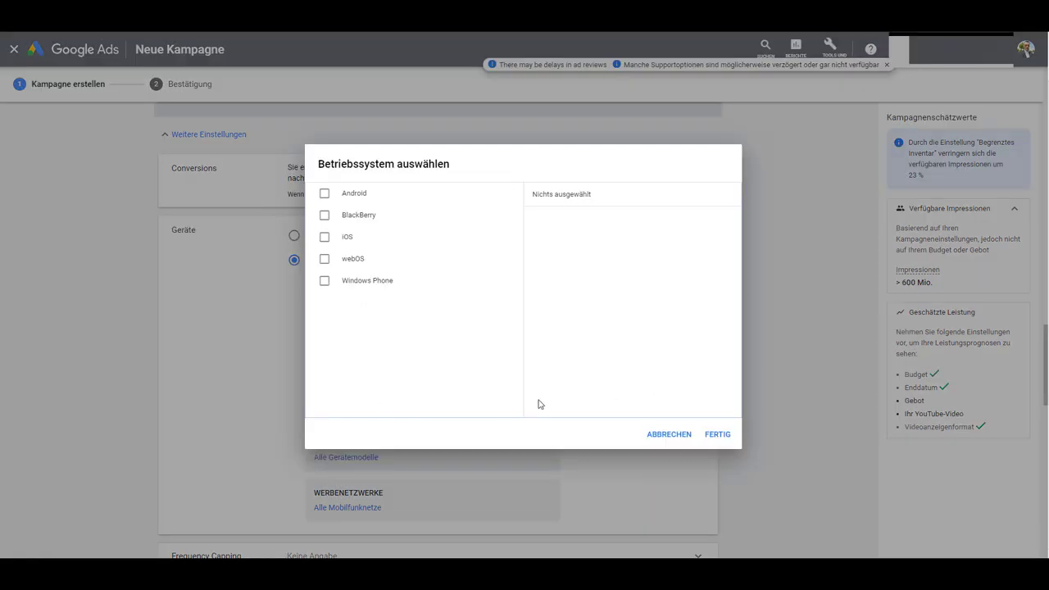
{"action": "left_click", "coordinate": [669, 435]}
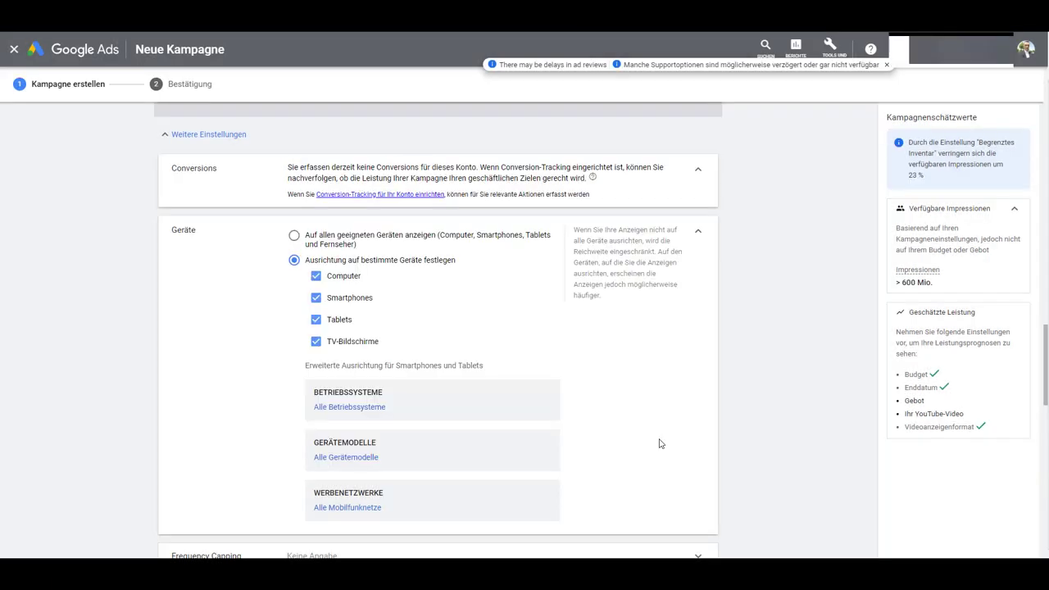
{"action": "scroll", "coordinate": [660, 442], "scroll_direction": "down", "scroll_amount": 1}
{"action": "left_click", "coordinate": [376, 453]}
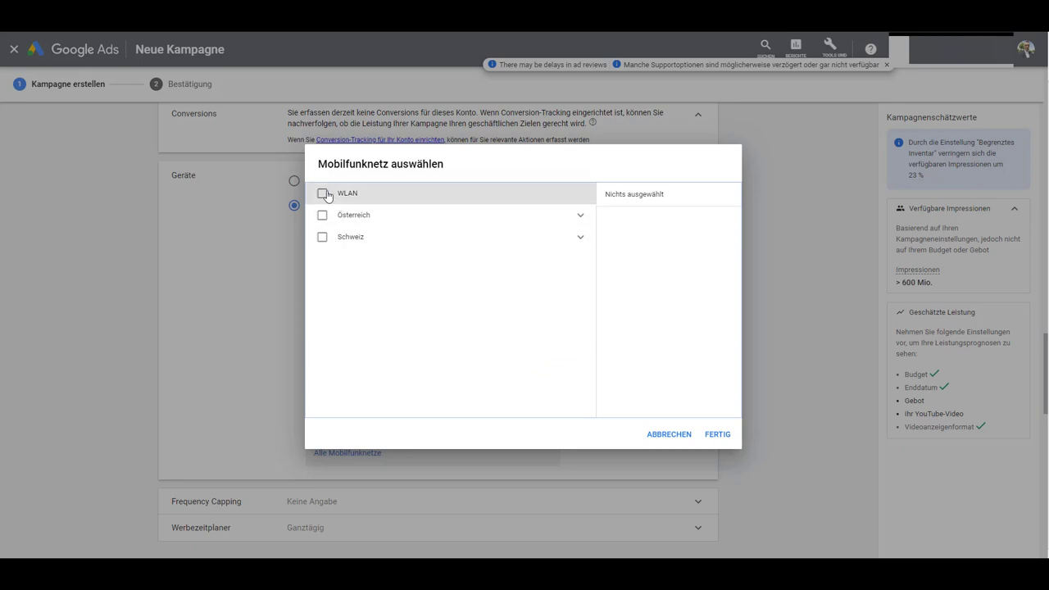
{"action": "left_click", "coordinate": [578, 217]}
{"action": "left_click", "coordinate": [581, 330]}
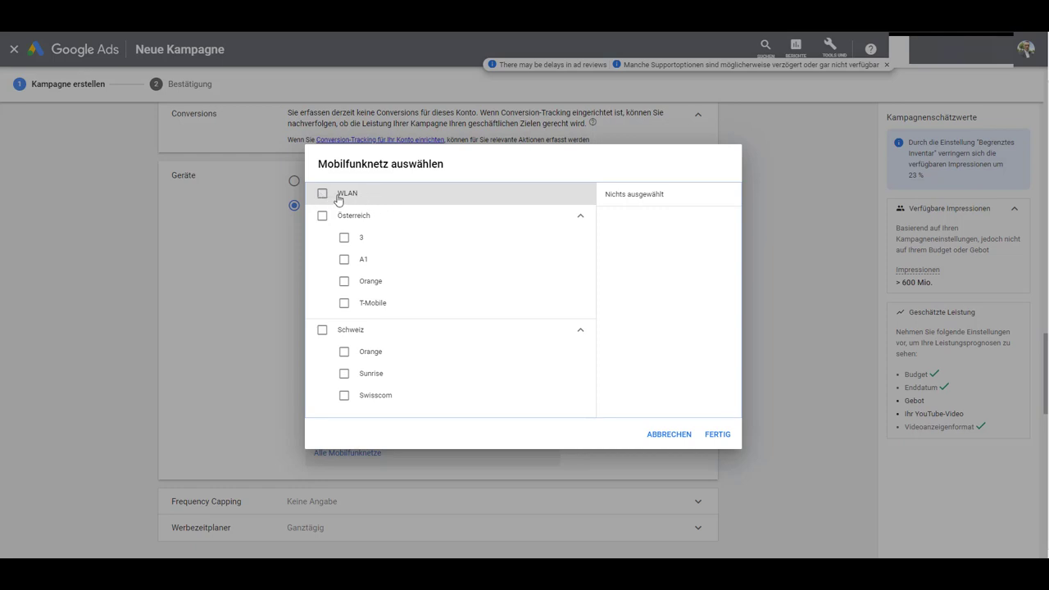
{"action": "left_click", "coordinate": [656, 442]}
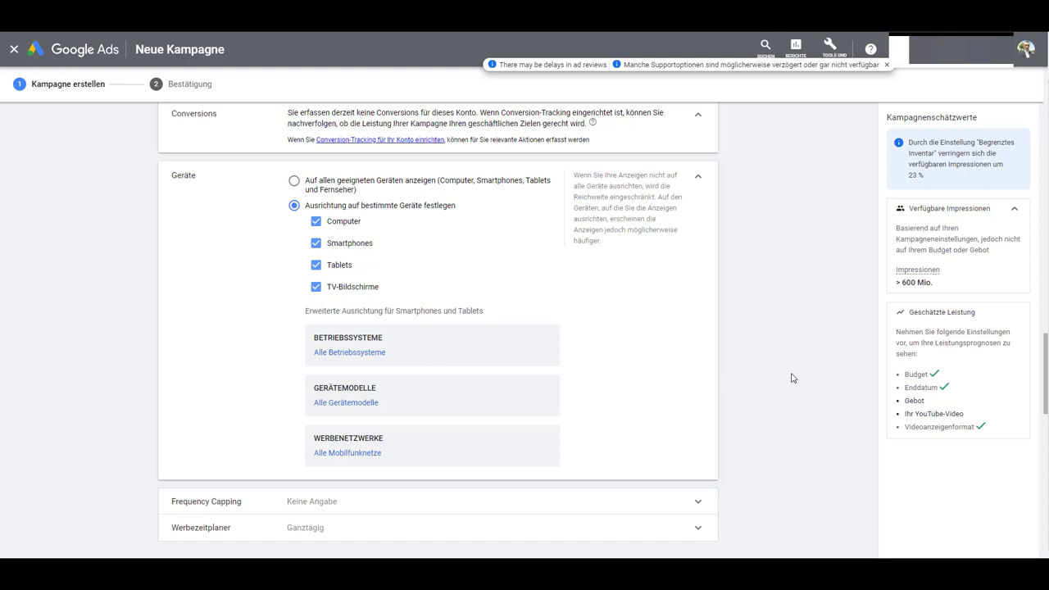
Expand Frequency Capping, enable Beschränkung der Impressionshäufigkeit and limit impressions to 18 pro Tag.
{"action": "scroll", "coordinate": [769, 380], "scroll_direction": "down", "scroll_amount": 2}
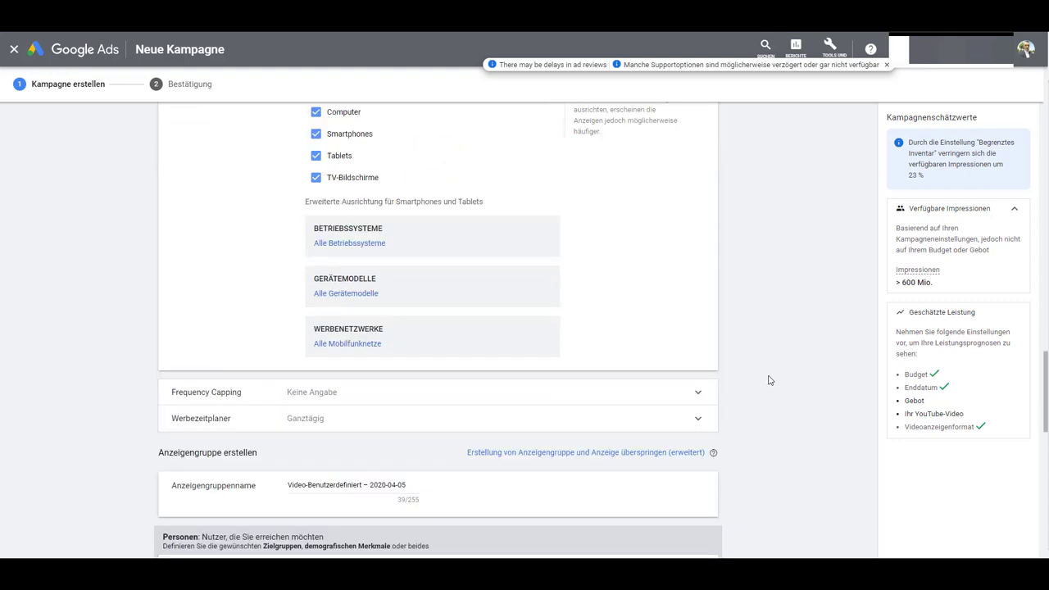
{"action": "left_click", "coordinate": [701, 395]}
{"action": "scroll", "coordinate": [713, 383], "scroll_direction": "down", "scroll_amount": 1}
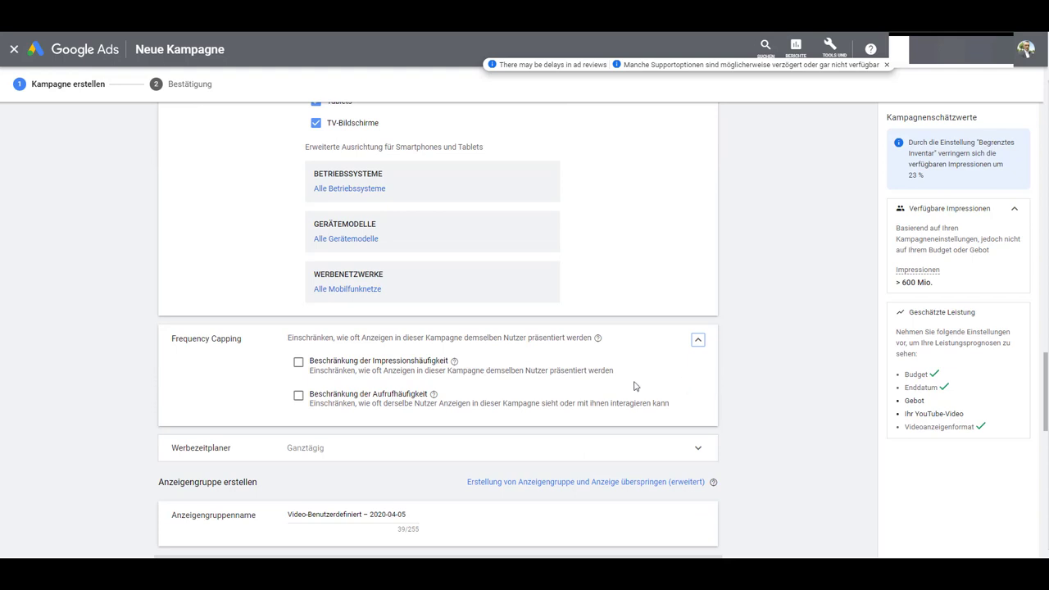
{"action": "left_click", "coordinate": [298, 362]}
{"action": "scroll", "coordinate": [678, 421], "scroll_direction": "down", "scroll_amount": 1}
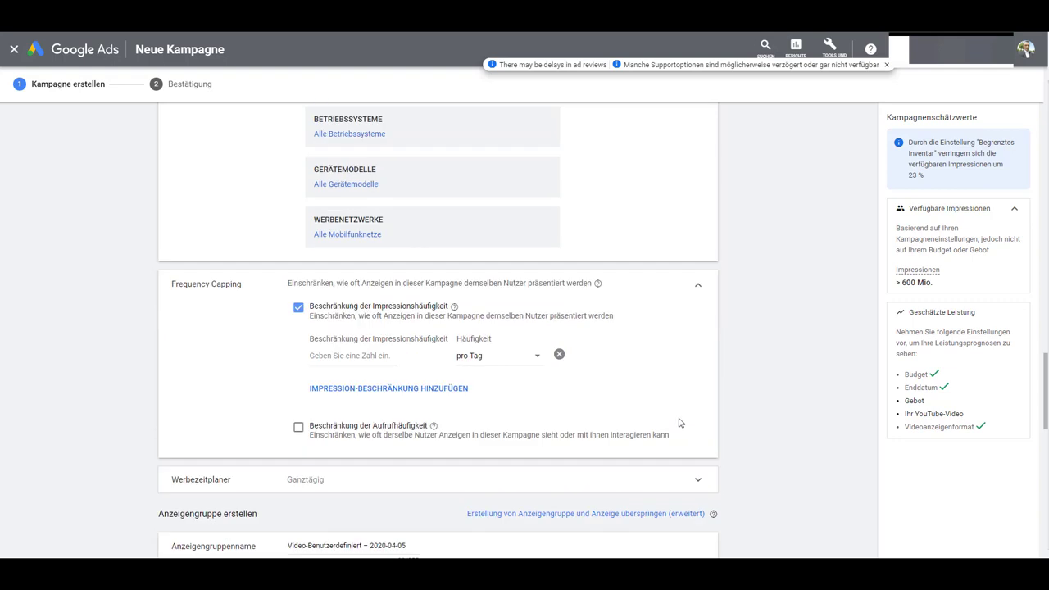
{"action": "scroll", "coordinate": [679, 423], "scroll_direction": "up", "scroll_amount": 1}
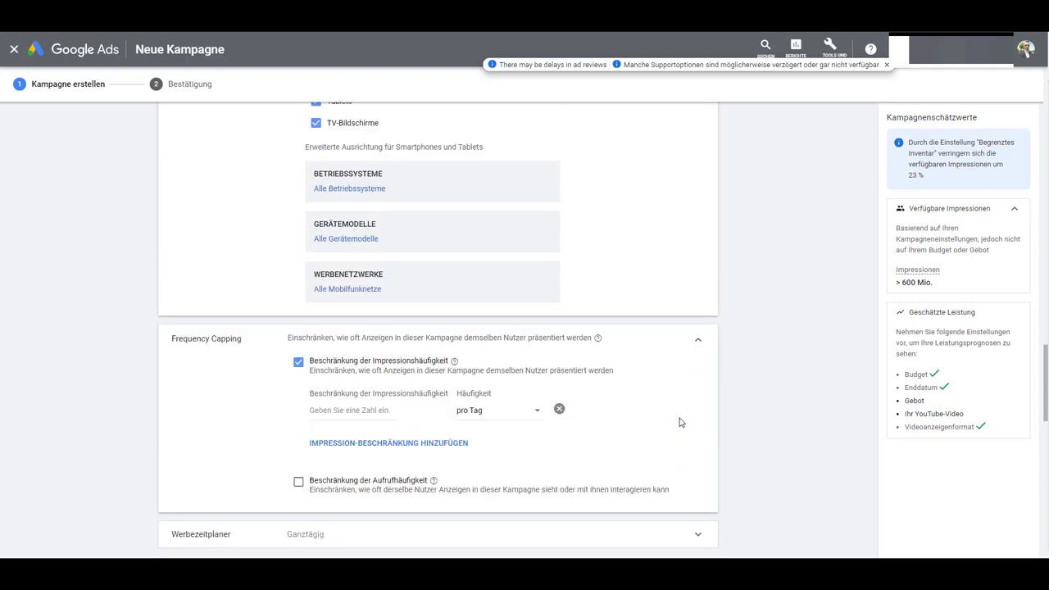
{"action": "left_click", "coordinate": [537, 412]}
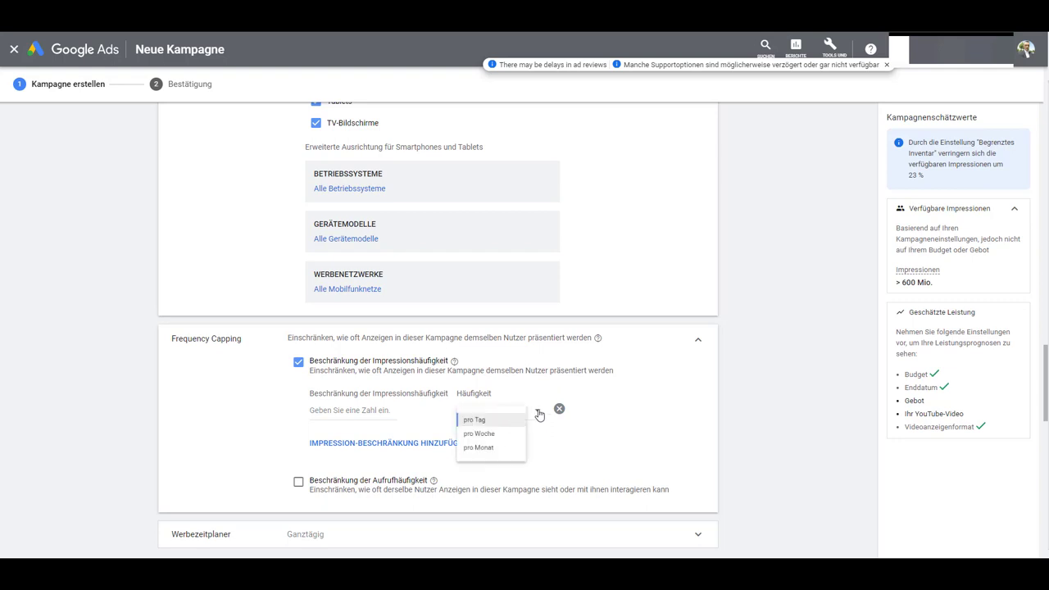
{"action": "left_click", "coordinate": [538, 420]}
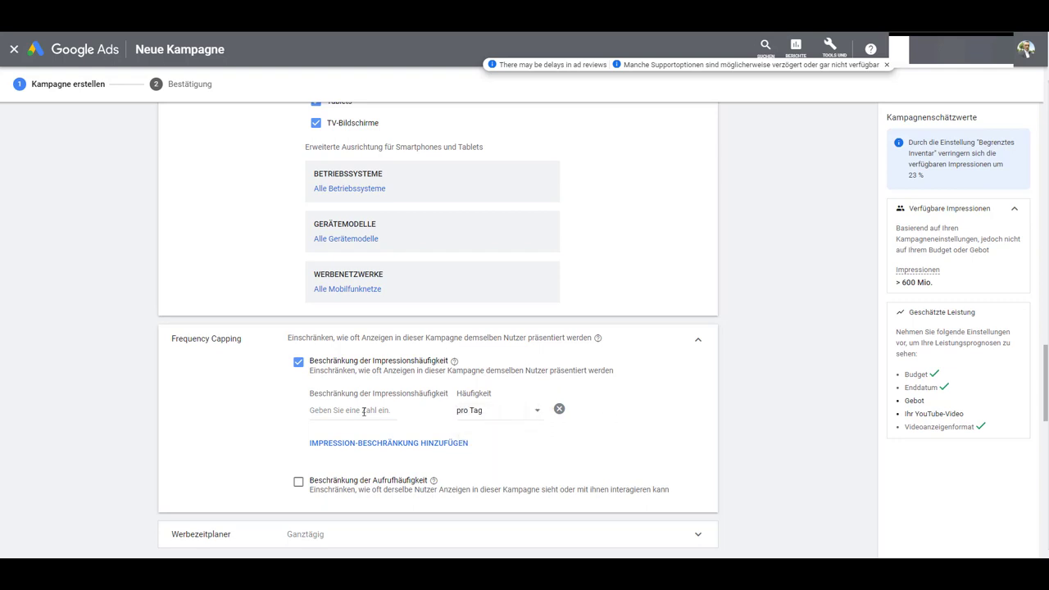
{"action": "left_click", "coordinate": [364, 411]}
{"action": "type", "text": "18"}
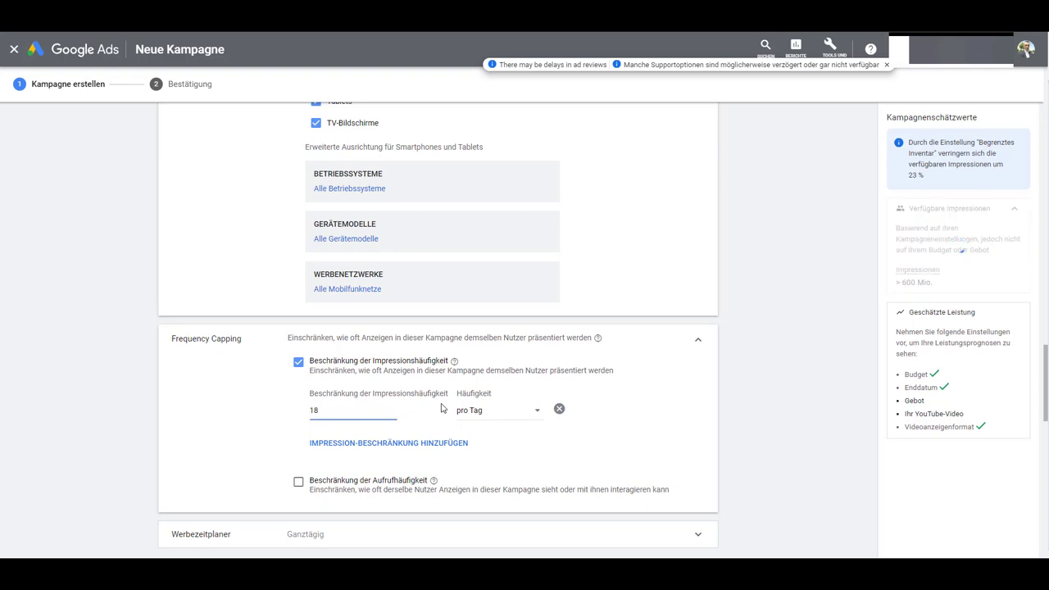
{"action": "double_click", "coordinate": [337, 412]}
{"action": "left_click", "coordinate": [693, 427]}
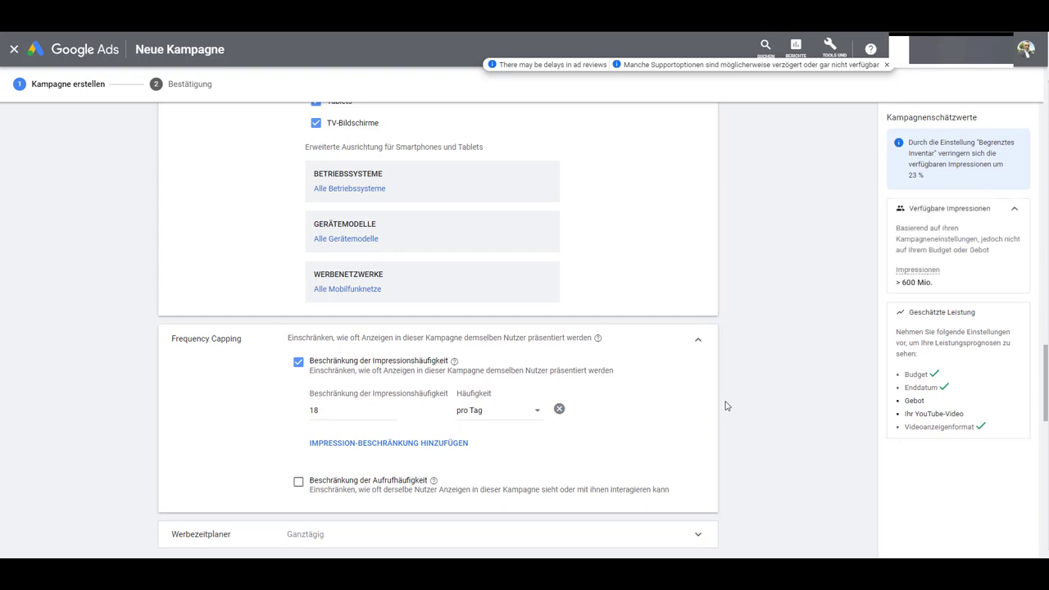
Enable Beschränkung der Aufrufhäufigkeit in the Frequency Capping settings.
{"action": "scroll", "coordinate": [726, 403], "scroll_direction": "down", "scroll_amount": 1}
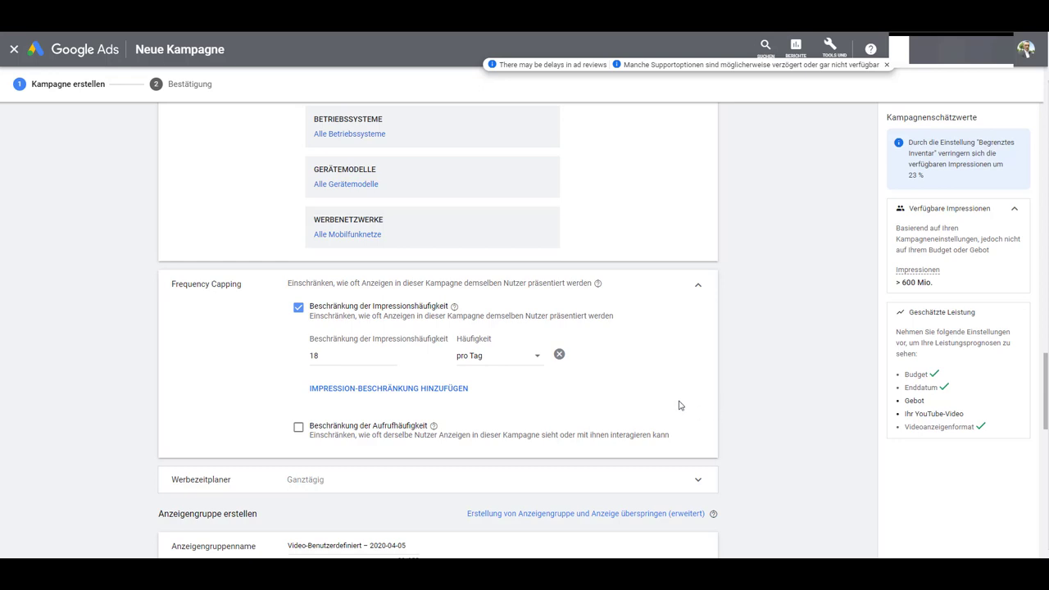
{"action": "left_click", "coordinate": [298, 428]}
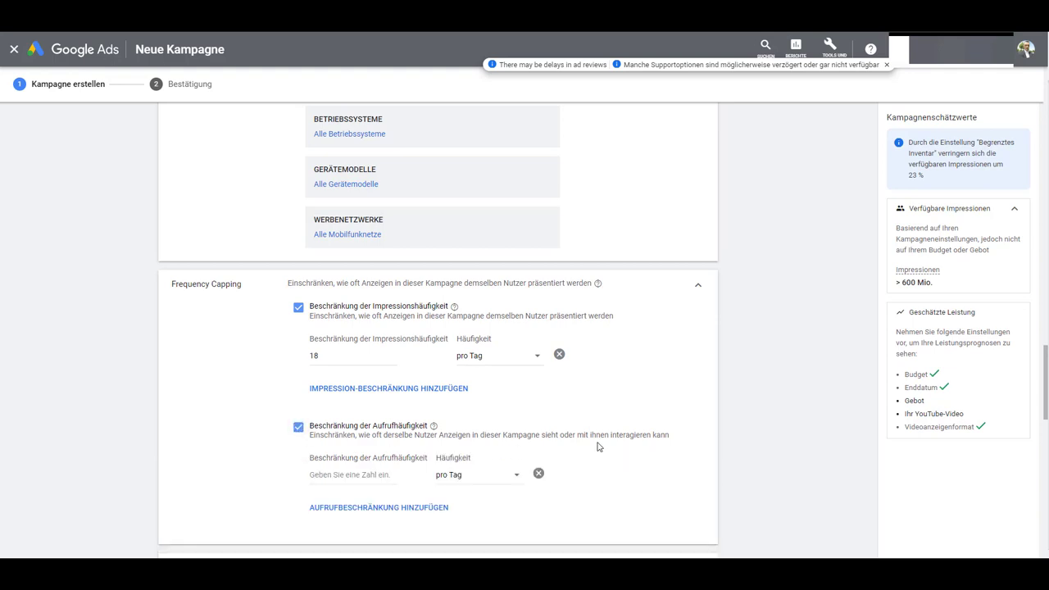
{"action": "scroll", "coordinate": [700, 443], "scroll_direction": "down", "scroll_amount": 1}
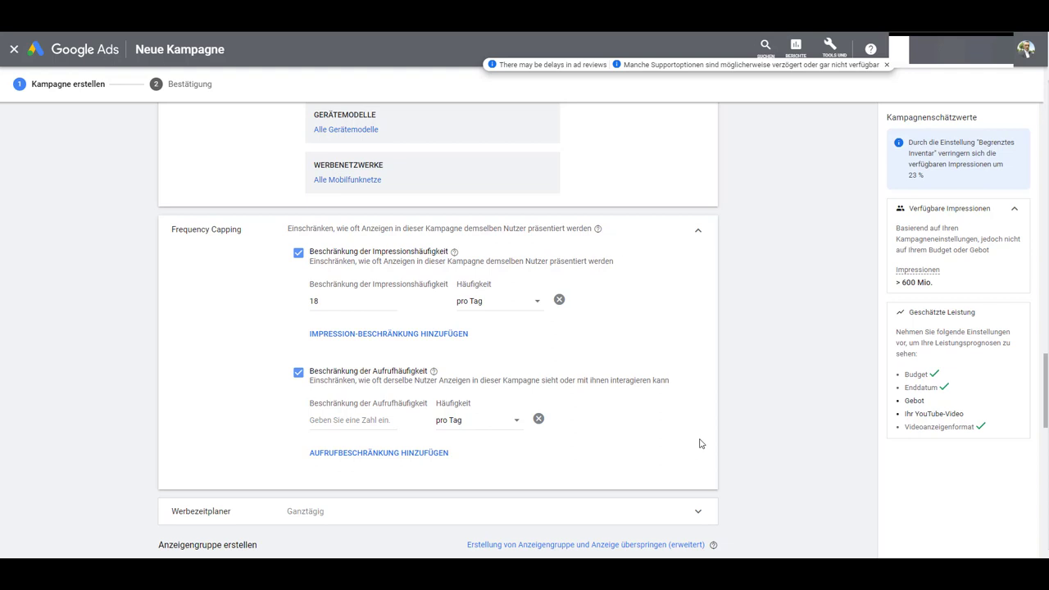
Expand and review the Werbezeitplaner schedule and the ad group's Demografische Merkmale options.
{"action": "scroll", "coordinate": [754, 421], "scroll_direction": "down", "scroll_amount": 2}
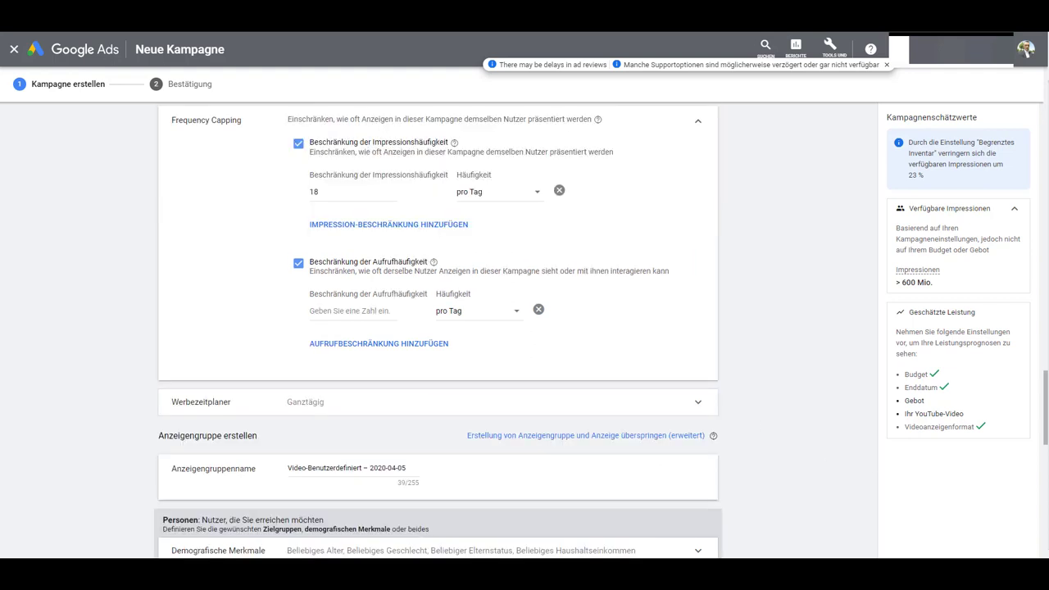
{"action": "scroll", "coordinate": [815, 334], "scroll_direction": "down", "scroll_amount": 2}
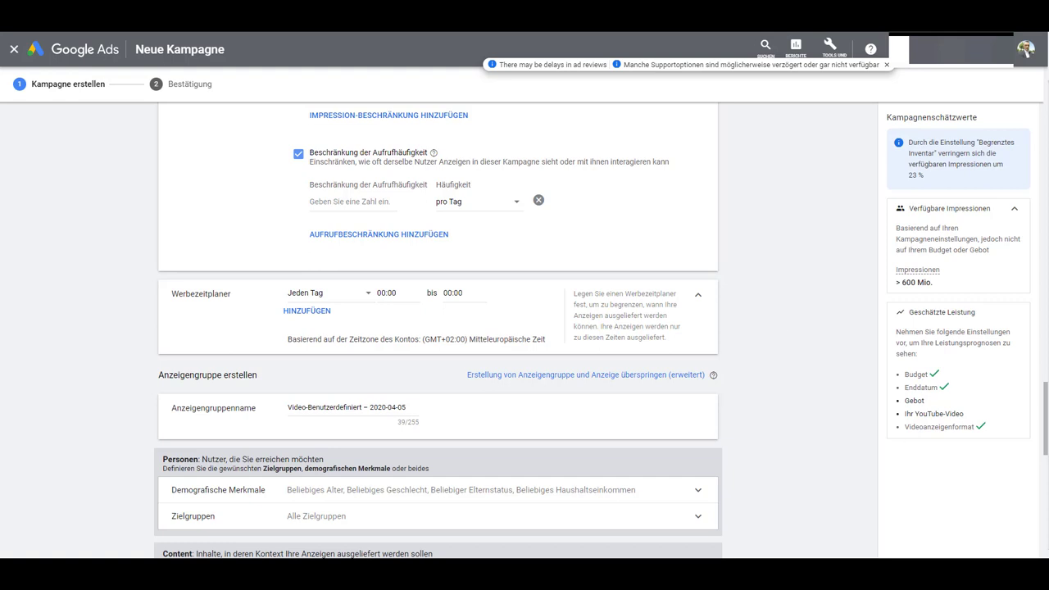
{"action": "scroll", "coordinate": [438, 327], "scroll_direction": "down", "scroll_amount": 3}
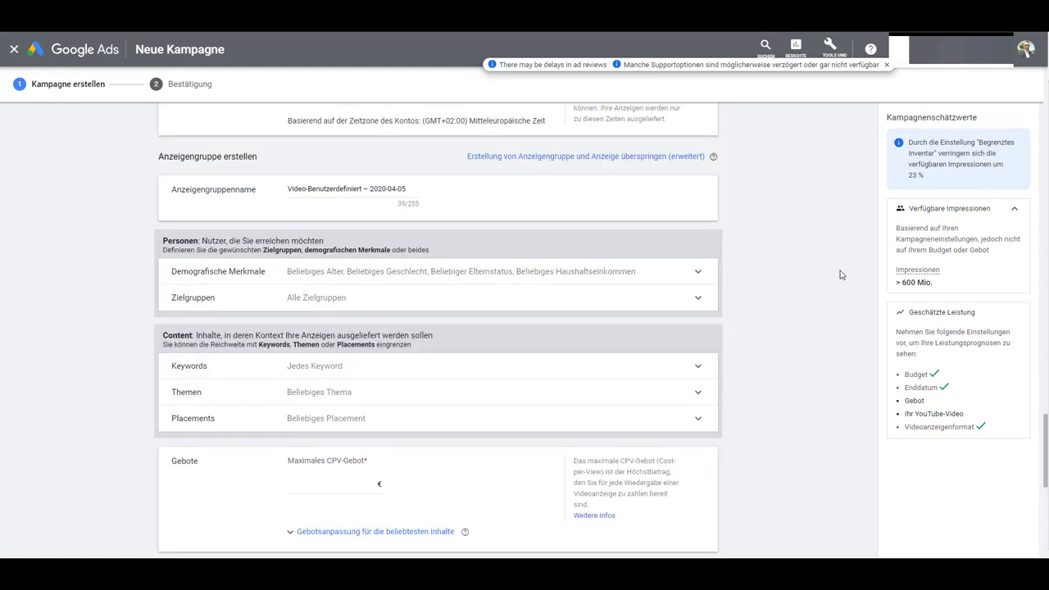
{"action": "left_click", "coordinate": [703, 277]}
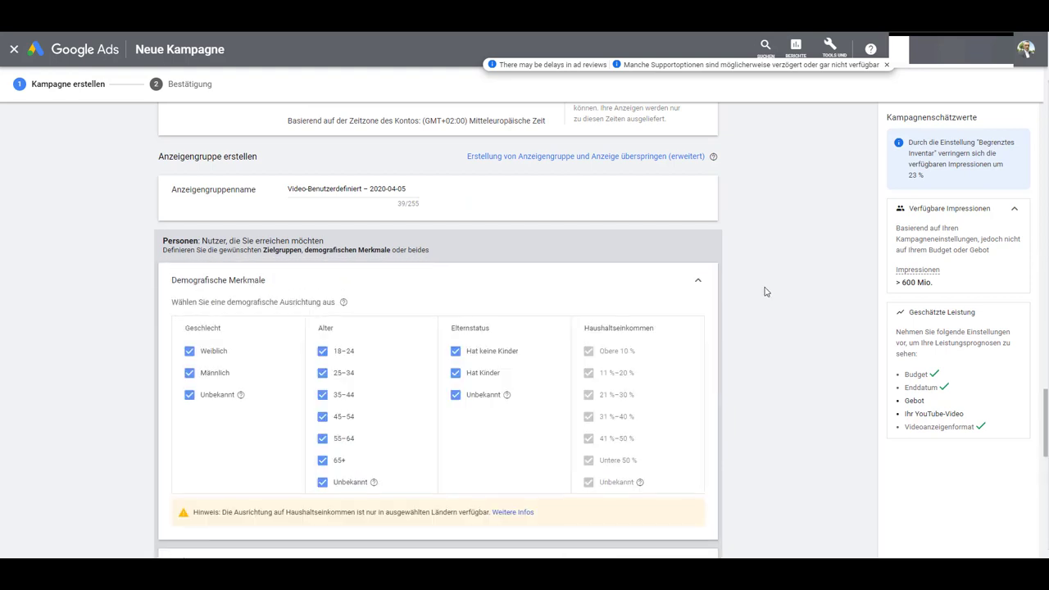
{"action": "scroll", "coordinate": [762, 290], "scroll_direction": "down", "scroll_amount": 1}
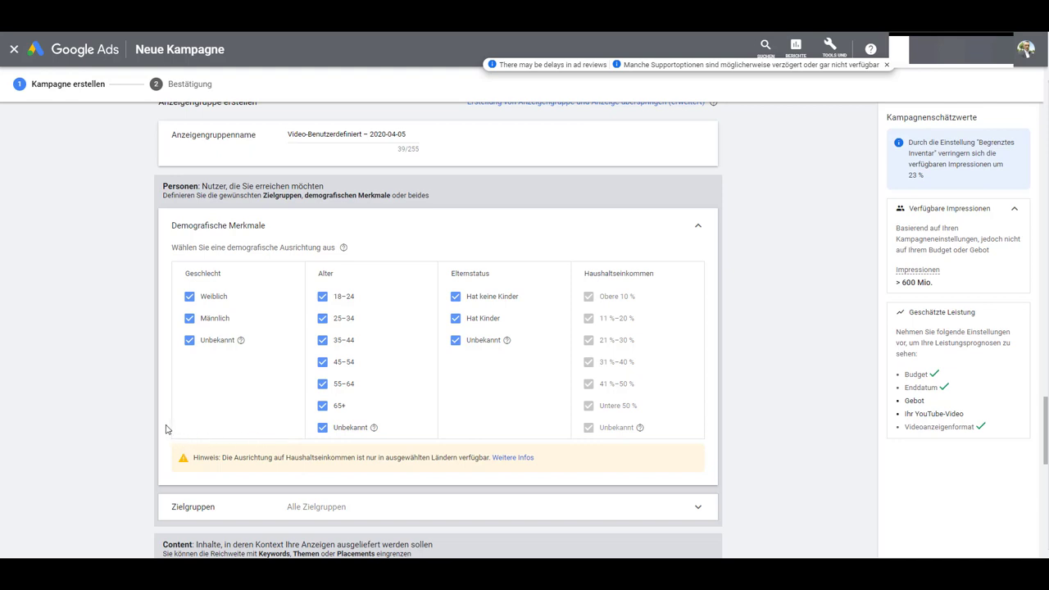
Try clearing Männlich and Weiblich in the Geschlecht targeting, and restore all gender options.
{"action": "left_click", "coordinate": [191, 320]}
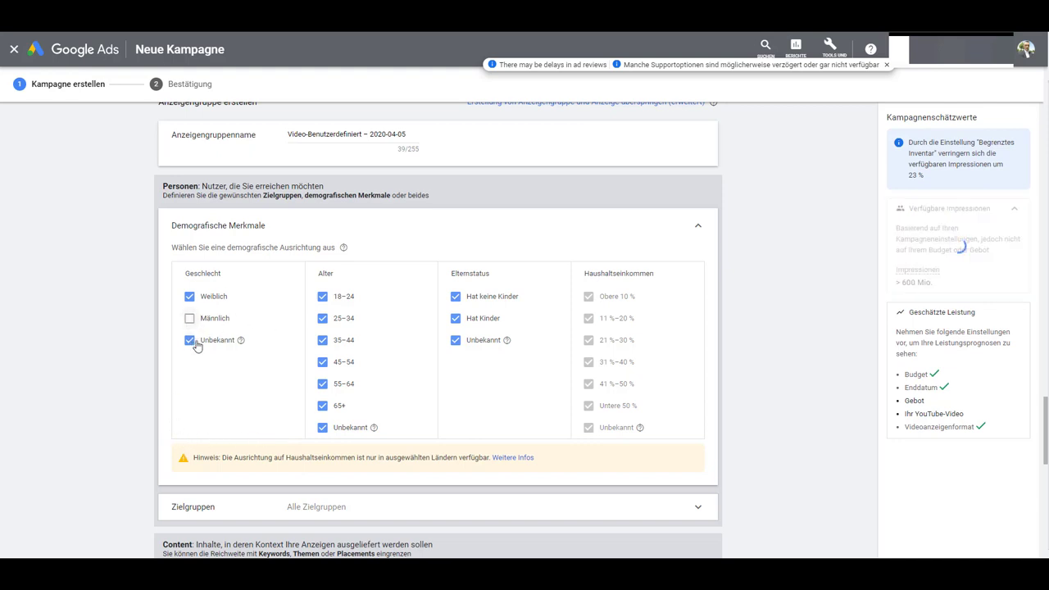
{"action": "left_click", "coordinate": [197, 346]}
{"action": "left_click", "coordinate": [189, 319]}
{"action": "left_click", "coordinate": [189, 340]}
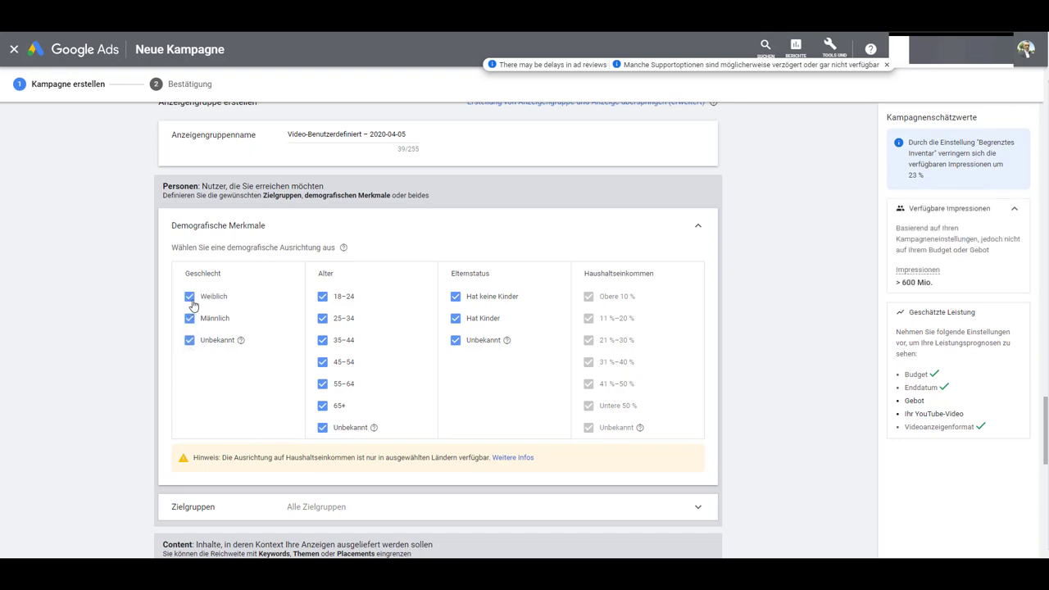
{"action": "left_click", "coordinate": [190, 298]}
{"action": "left_click", "coordinate": [190, 340]}
{"action": "left_click", "coordinate": [191, 340]}
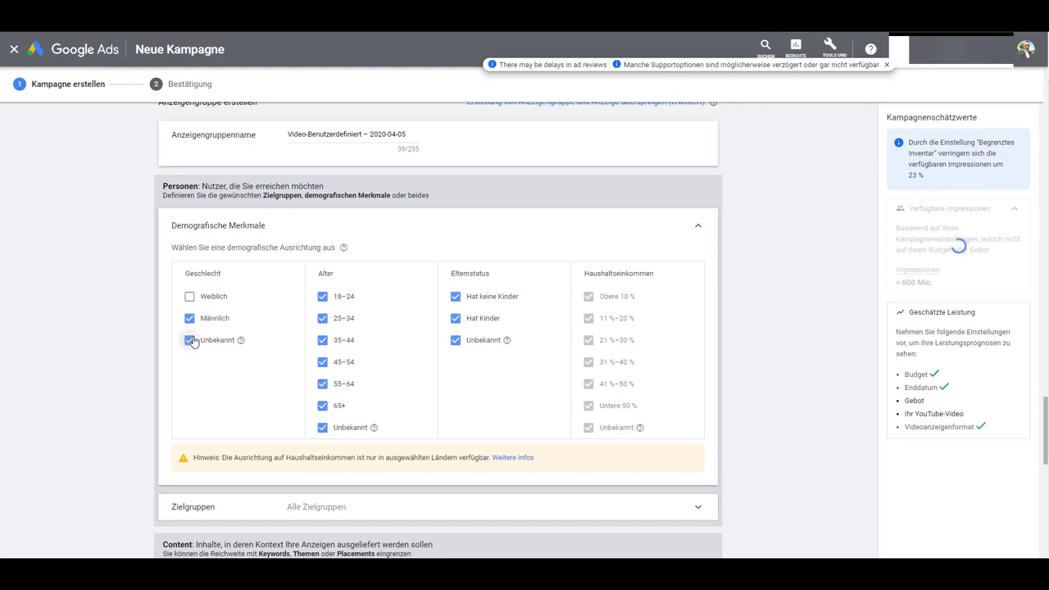
{"action": "left_click", "coordinate": [189, 296]}
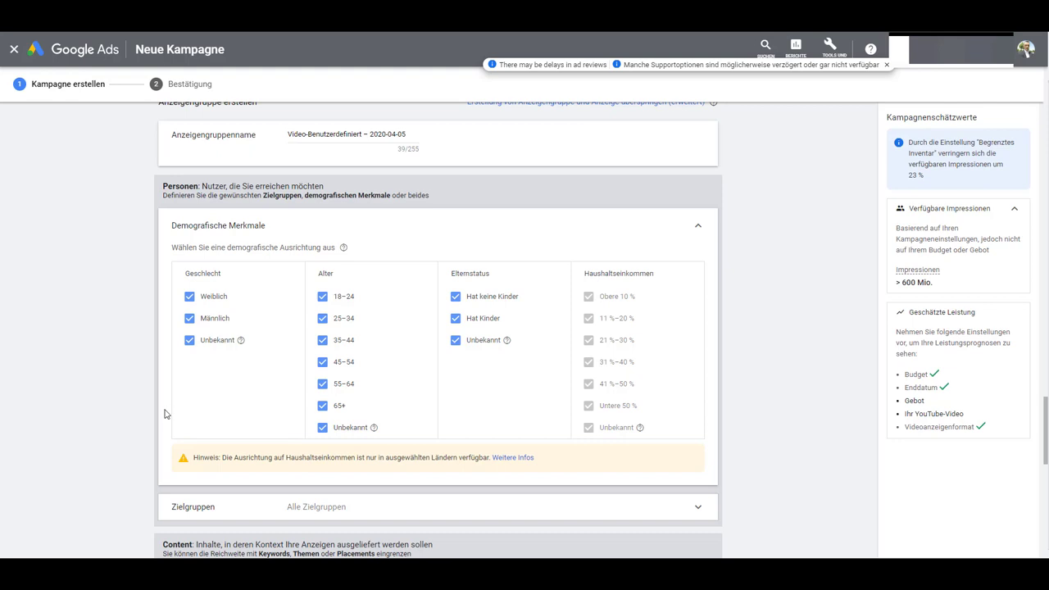
Try limiting the Geschlecht targeting to Männlich only, and reselect Weiblich and Unbekannt.
{"action": "left_click", "coordinate": [189, 296]}
{"action": "left_click", "coordinate": [190, 340]}
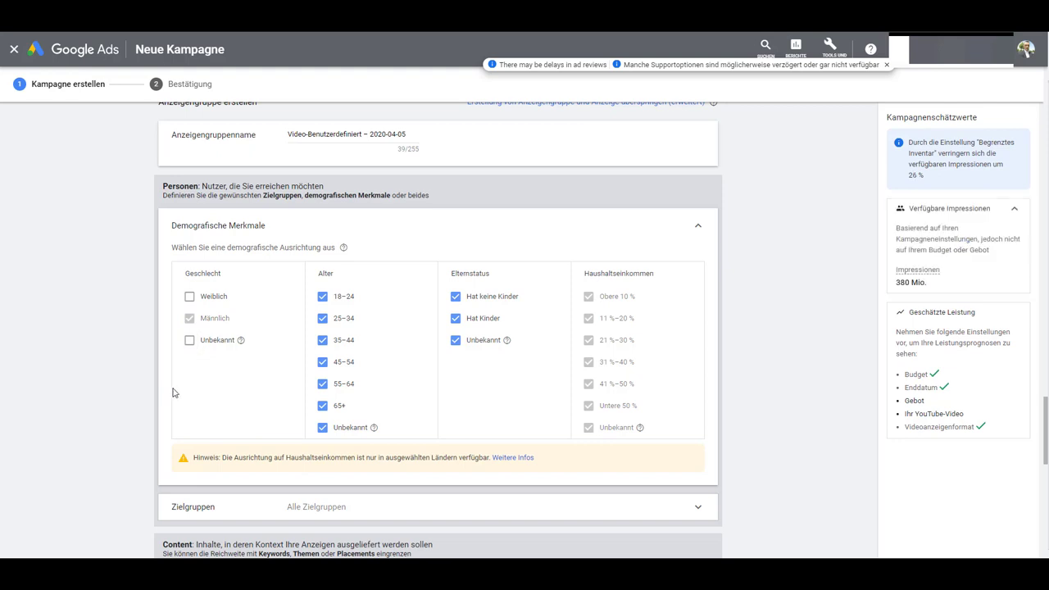
{"action": "left_click", "coordinate": [189, 296]}
{"action": "left_click", "coordinate": [190, 339]}
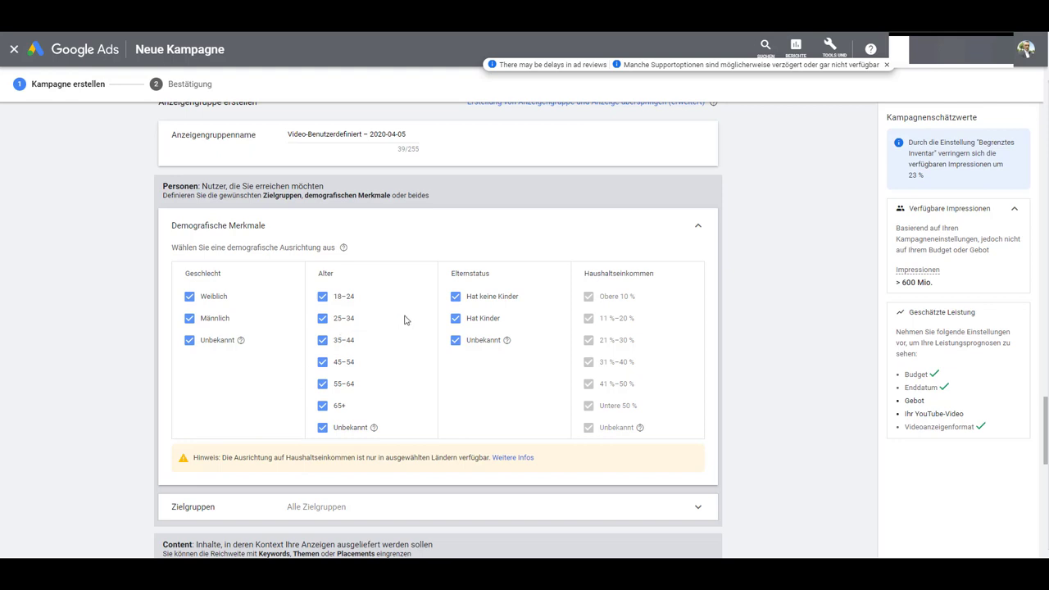
Exclude the age groups 18–24, 45–54, 55–64 and 65+ from the Alter targeting.
{"action": "left_click", "coordinate": [320, 301]}
{"action": "left_click", "coordinate": [322, 408]}
{"action": "left_click", "coordinate": [322, 385]}
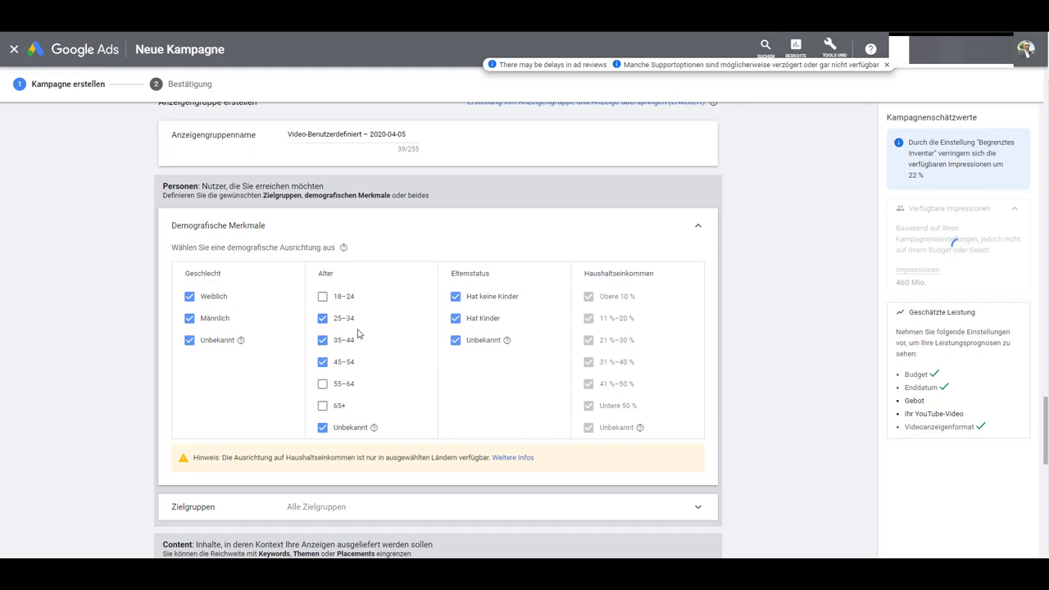
{"action": "left_click", "coordinate": [322, 362]}
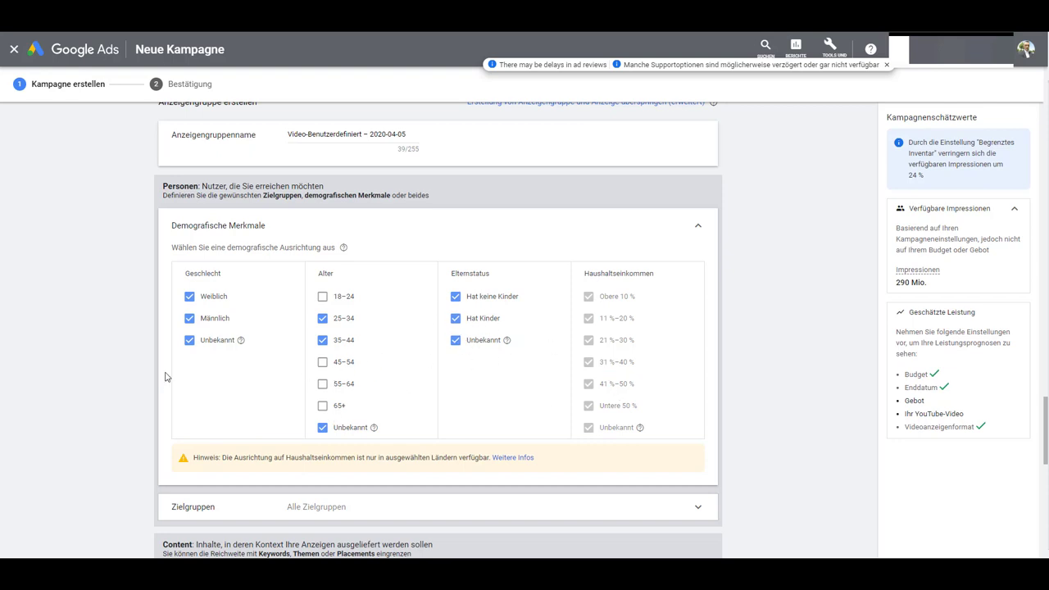
Expand Zielgruppen and review the Lebensereignisse audiences under Aktives Suchverhalten bzw. Absichten der Zielgruppe.
{"action": "scroll", "coordinate": [165, 376], "scroll_direction": "down", "scroll_amount": 1}
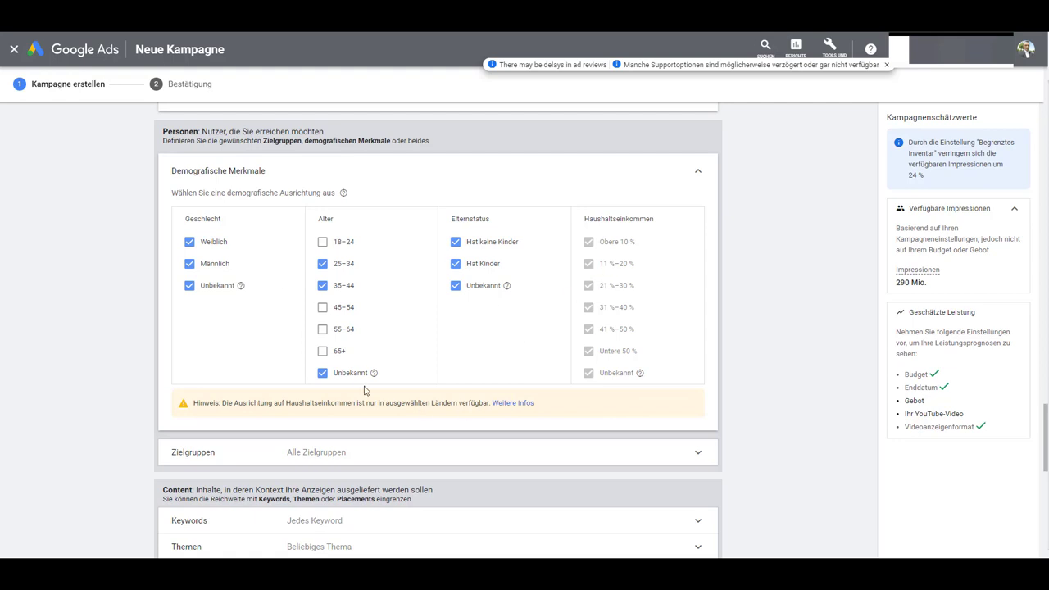
{"action": "scroll", "coordinate": [184, 370], "scroll_direction": "down", "scroll_amount": 1}
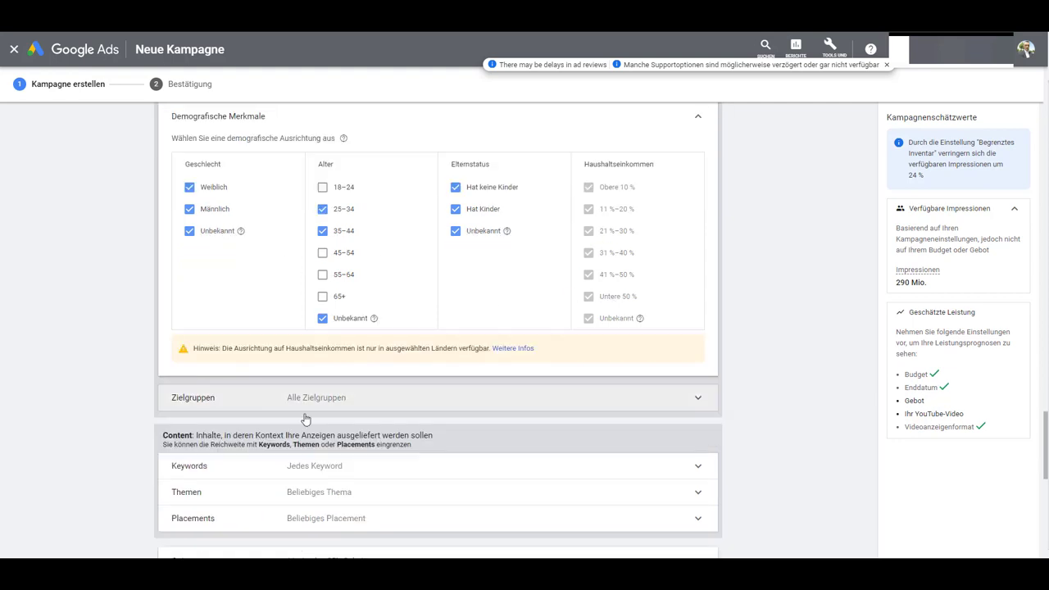
{"action": "left_click", "coordinate": [697, 398]}
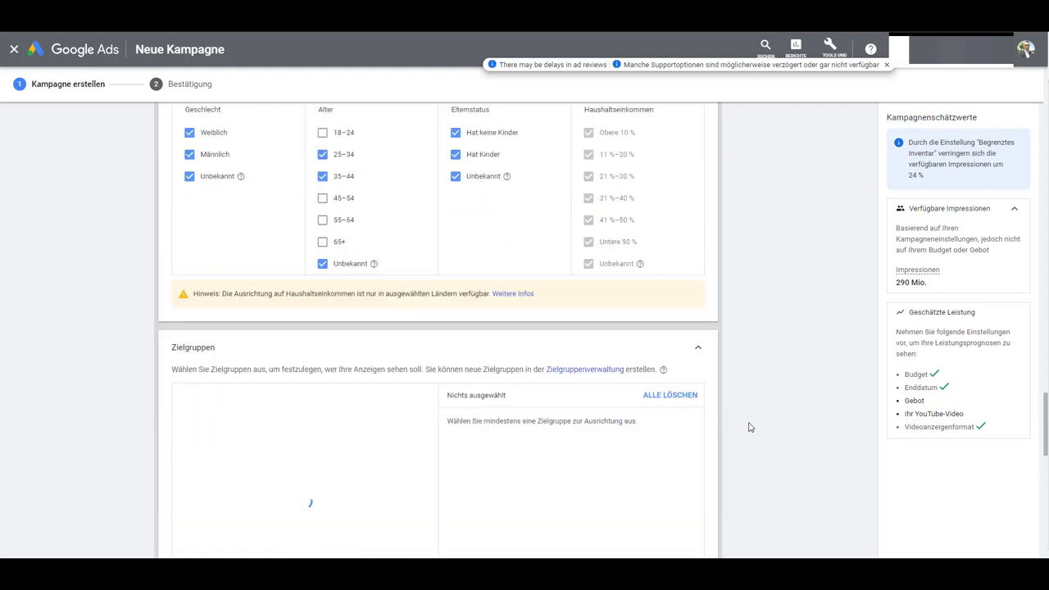
{"action": "scroll", "coordinate": [780, 434], "scroll_direction": "down", "scroll_amount": 3}
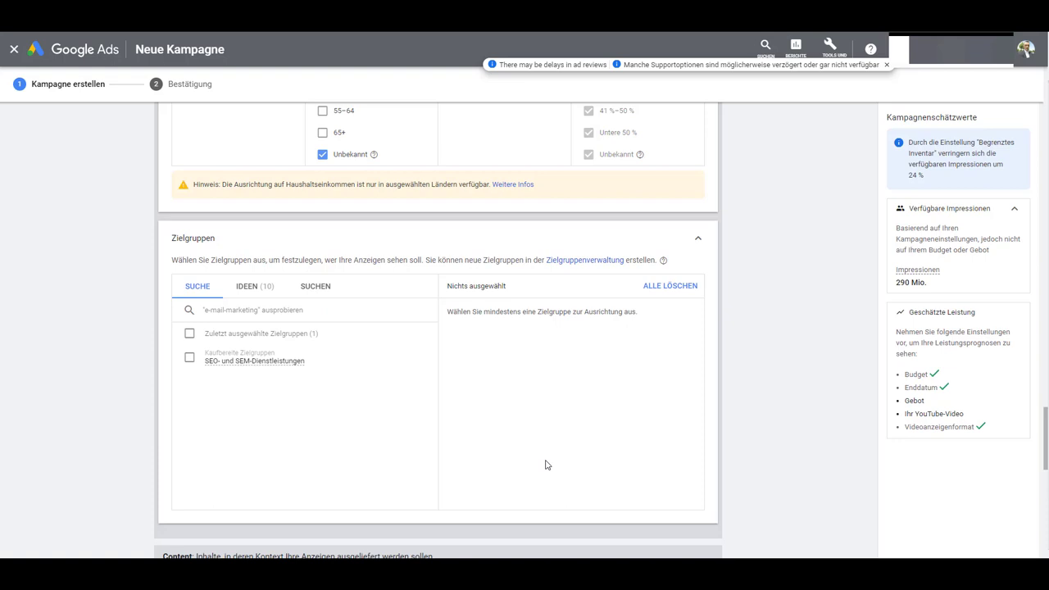
{"action": "left_click", "coordinate": [319, 297]}
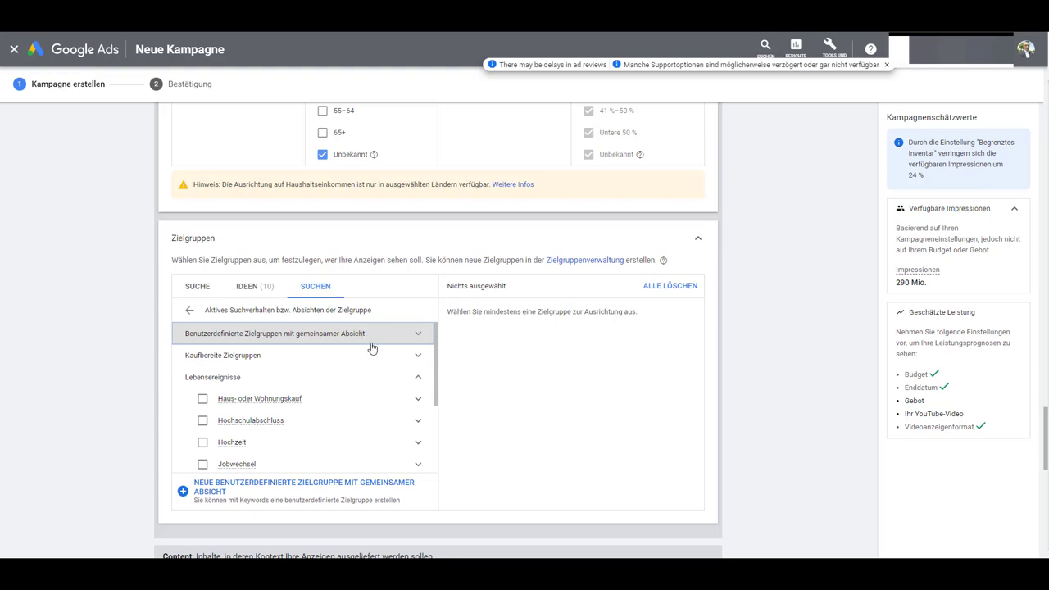
{"action": "mouse_move", "coordinate": [434, 347]}
{"action": "left_mouse_down"}
{"action": "mouse_move", "coordinate": [438, 355]}
{"action": "mouse_move", "coordinate": [443, 341]}
{"action": "left_mouse_up"}
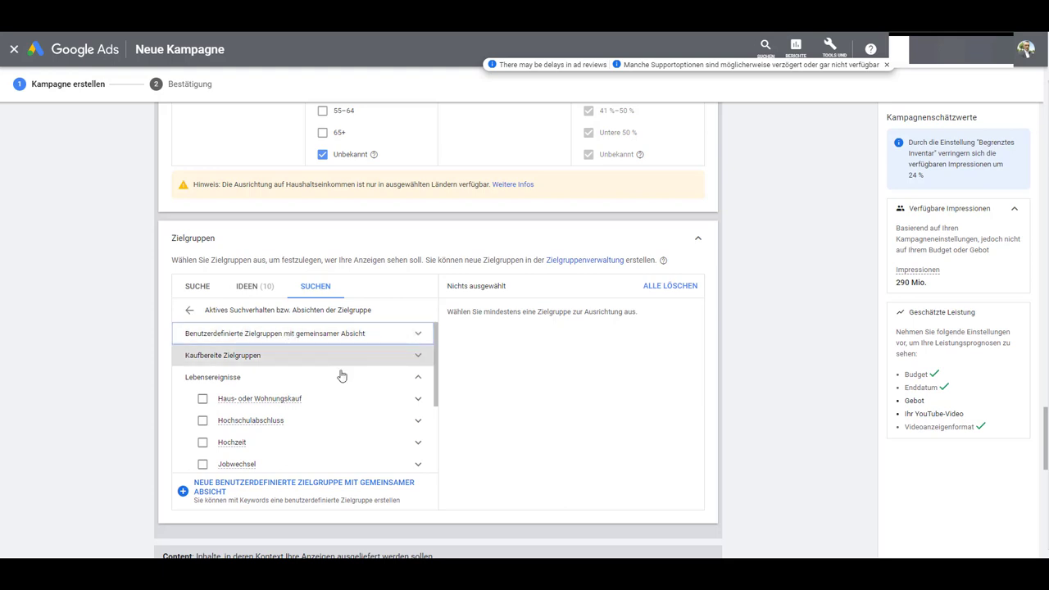
{"action": "left_click", "coordinate": [418, 379]}
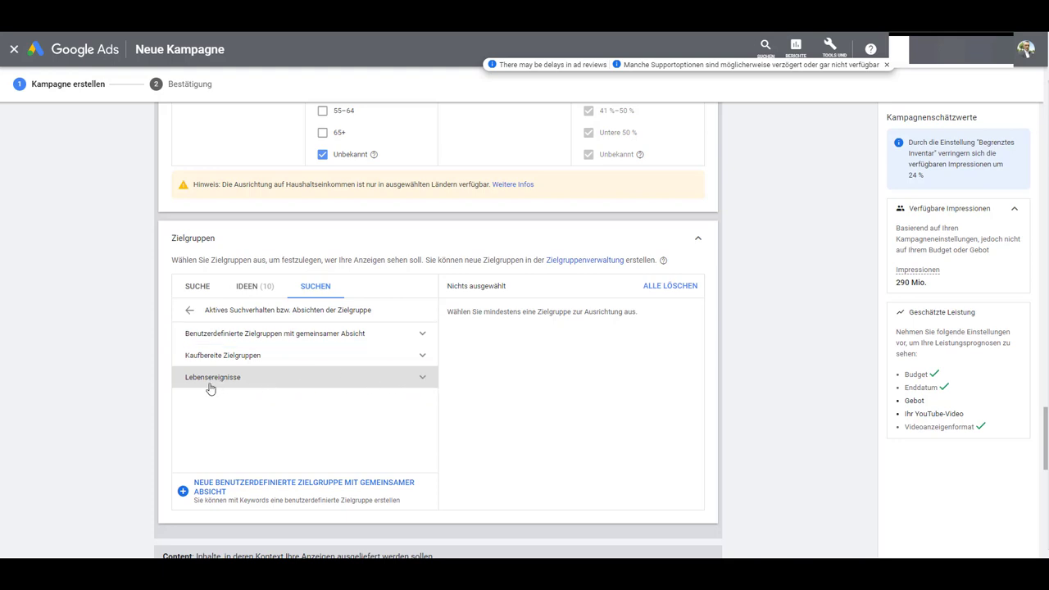
{"action": "left_click", "coordinate": [423, 379]}
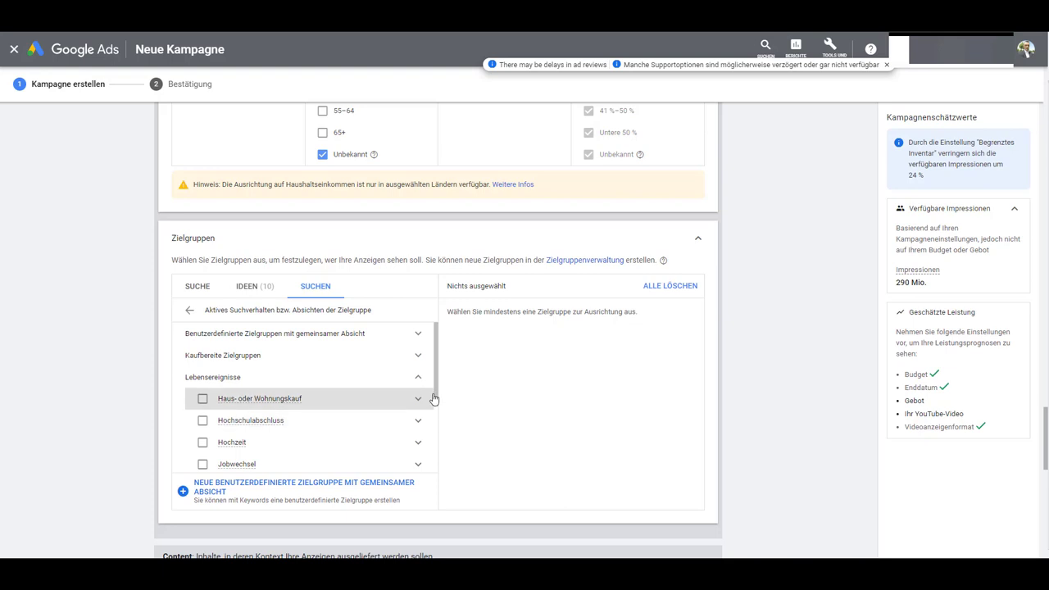
{"action": "scroll", "coordinate": [388, 421], "scroll_direction": "up", "scroll_amount": 1}
{"action": "scroll", "coordinate": [393, 442], "scroll_direction": "down", "scroll_amount": 1}
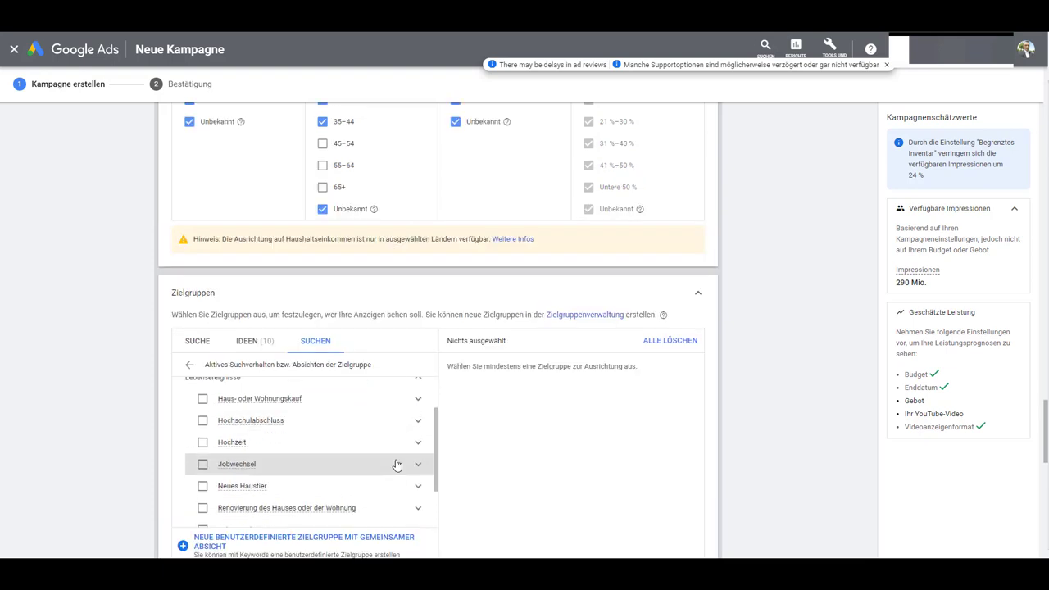
Add the life events Hochzeit and Unternehmensgründung to the ad group's audiences, expanding the Unternehmensgründung subcategories.
{"action": "left_click", "coordinate": [283, 443]}
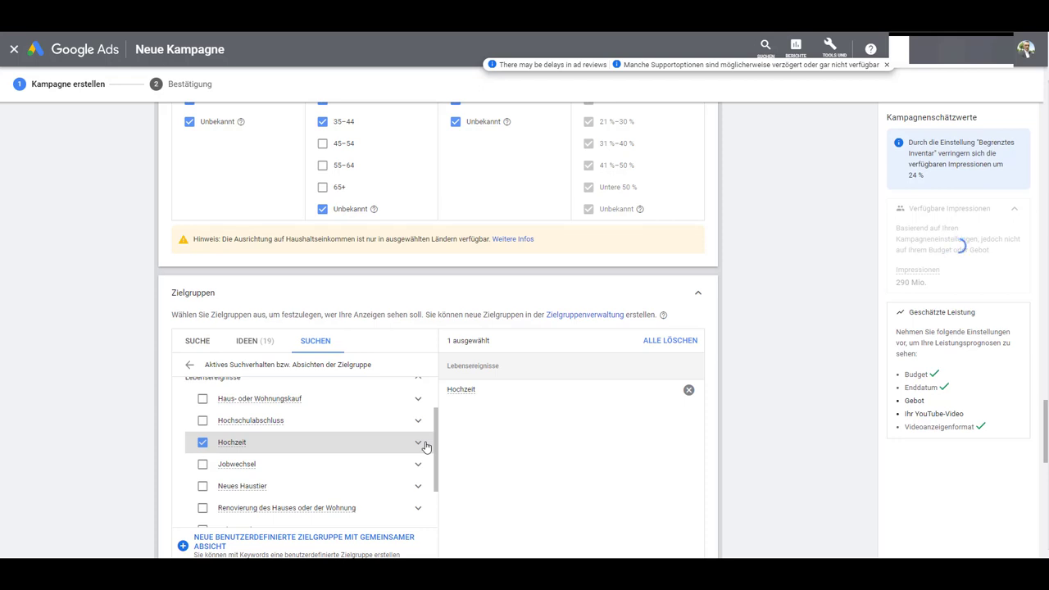
{"action": "left_click_drag", "start_coordinate": [437, 433], "coordinate": [435, 468]}
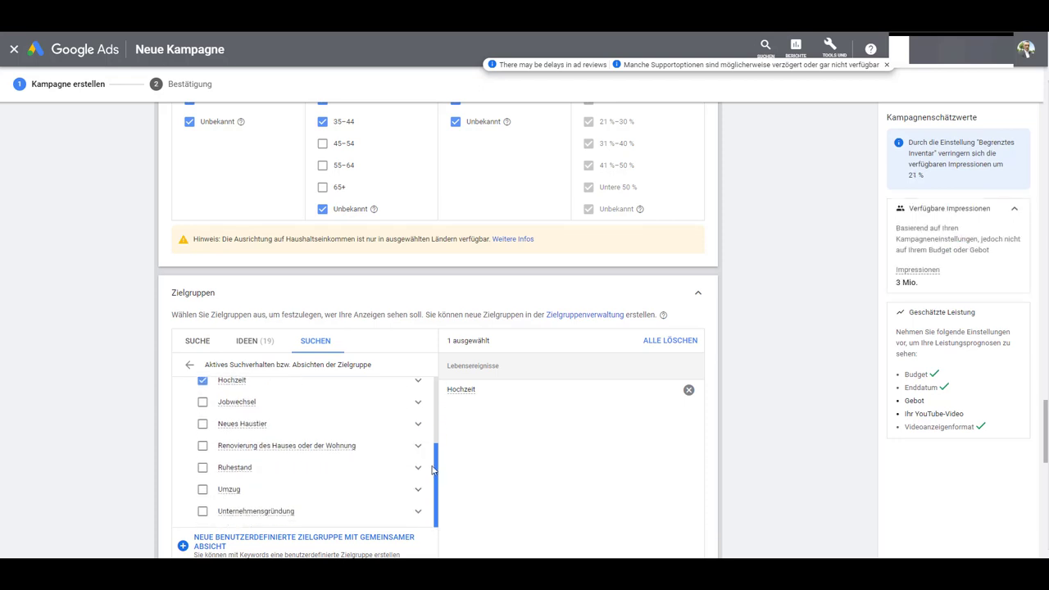
{"action": "left_click", "coordinate": [418, 512]}
{"action": "left_click", "coordinate": [203, 514]}
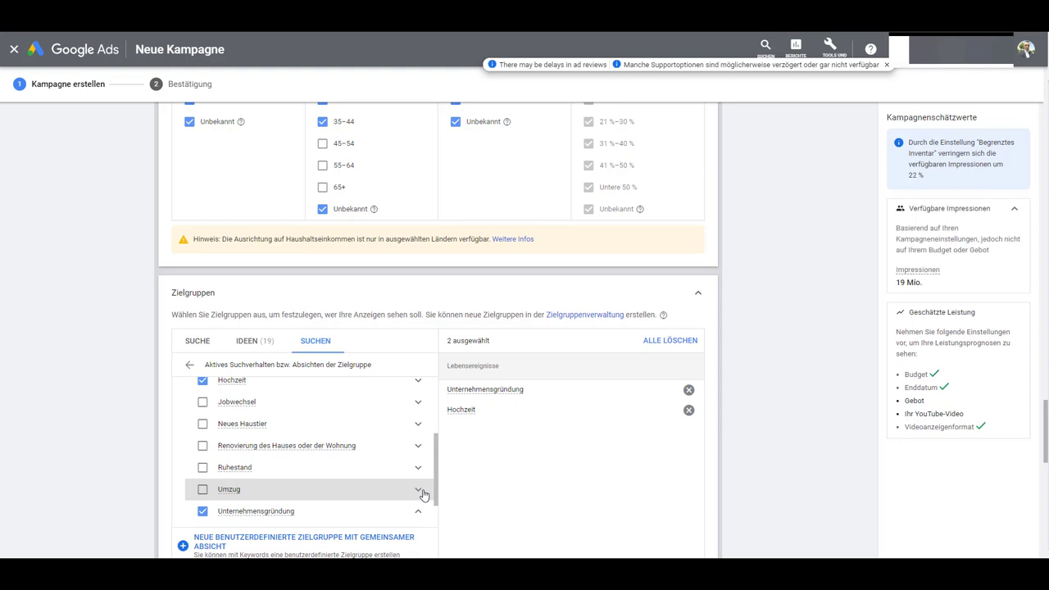
Add the Gründet bald ein Unternehmen subcategory of Unternehmensgründung to the selected audiences.
{"action": "scroll", "coordinate": [436, 468], "scroll_direction": "up", "scroll_amount": 1}
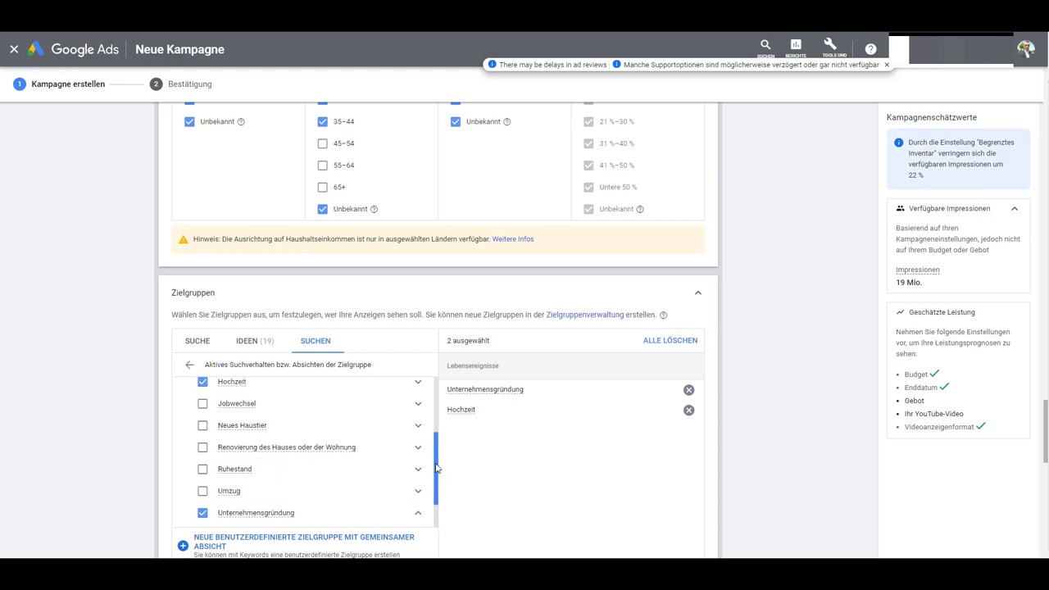
{"action": "scroll", "coordinate": [436, 467], "scroll_direction": "up", "scroll_amount": 1}
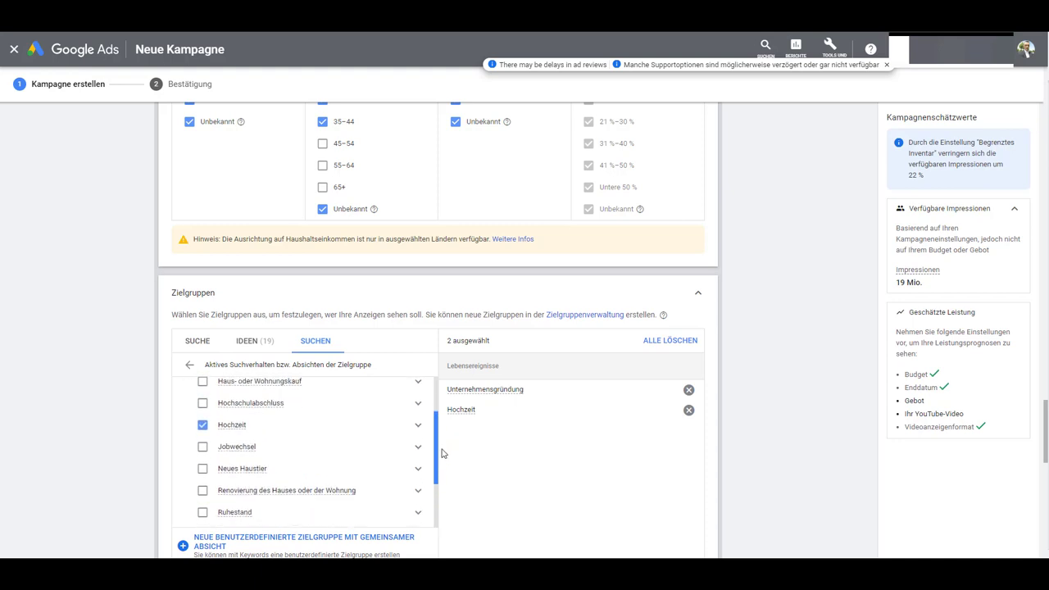
{"action": "scroll", "coordinate": [441, 457], "scroll_direction": "down", "scroll_amount": 1}
{"action": "scroll", "coordinate": [440, 460], "scroll_direction": "up", "scroll_amount": 1}
{"action": "scroll", "coordinate": [411, 481], "scroll_direction": "down", "scroll_amount": 2}
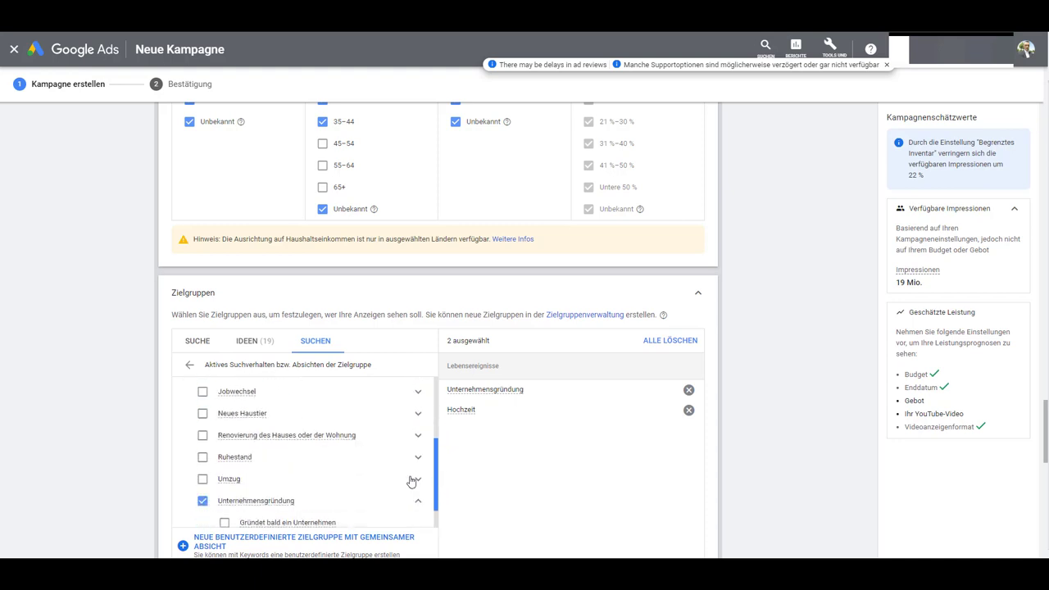
{"action": "scroll", "coordinate": [341, 477], "scroll_direction": "down", "scroll_amount": 1}
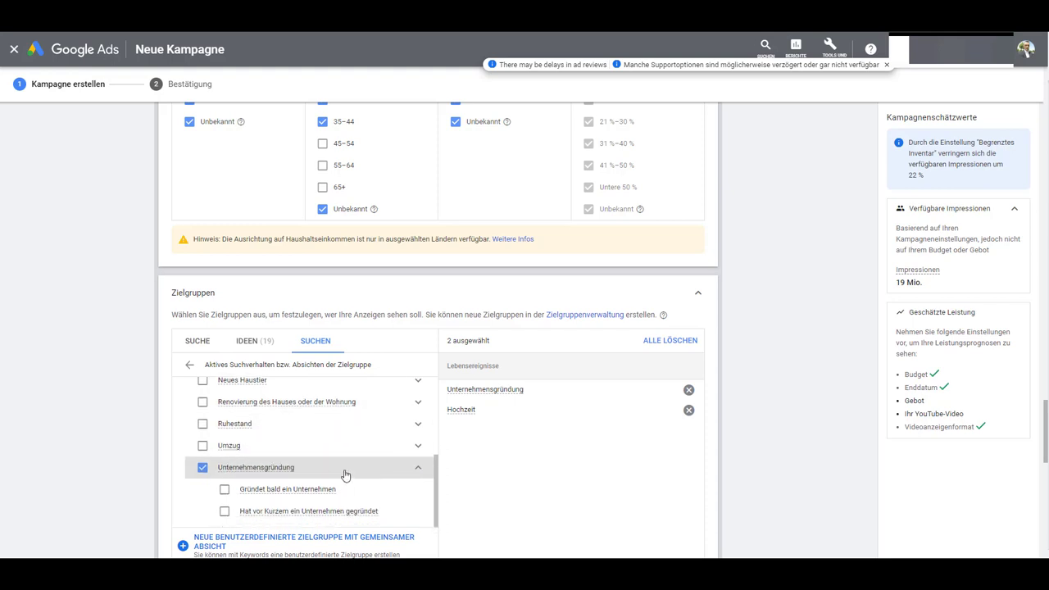
{"action": "scroll", "coordinate": [344, 475], "scroll_direction": "down", "scroll_amount": 1}
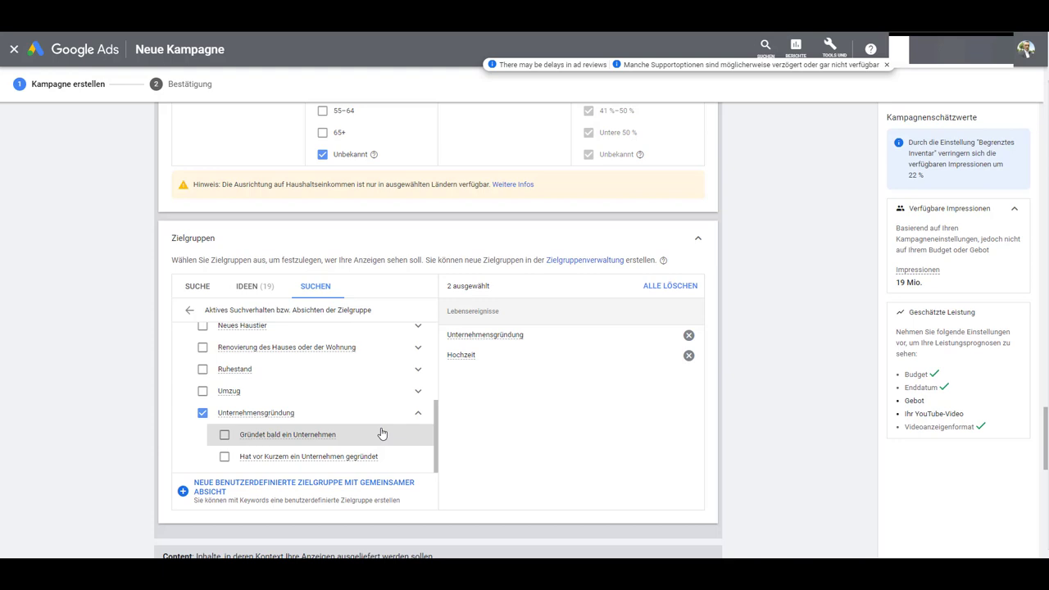
{"action": "left_click", "coordinate": [327, 436]}
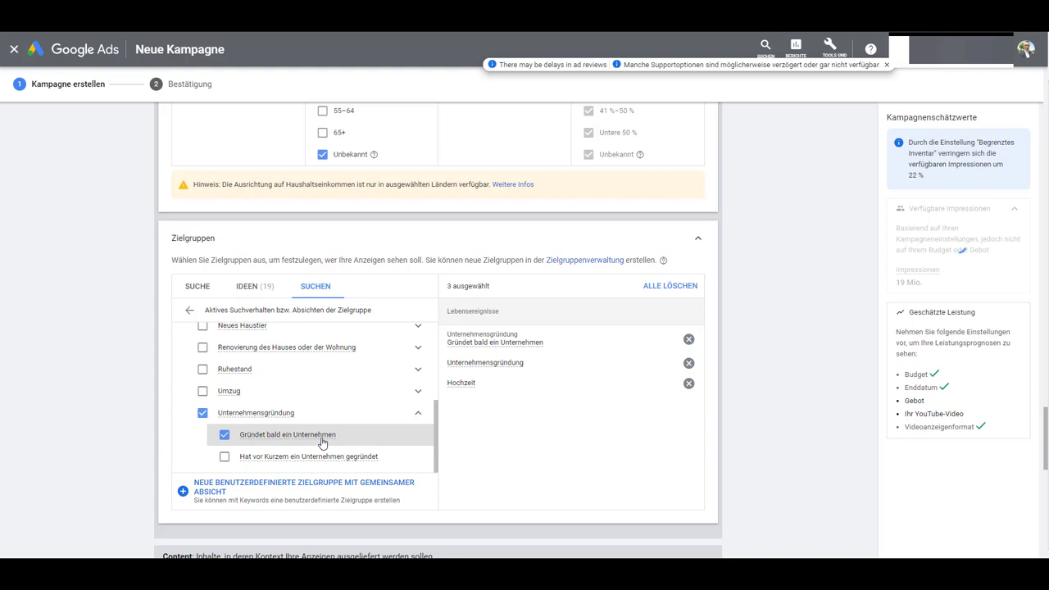
{"action": "mouse_move", "coordinate": [350, 438]}
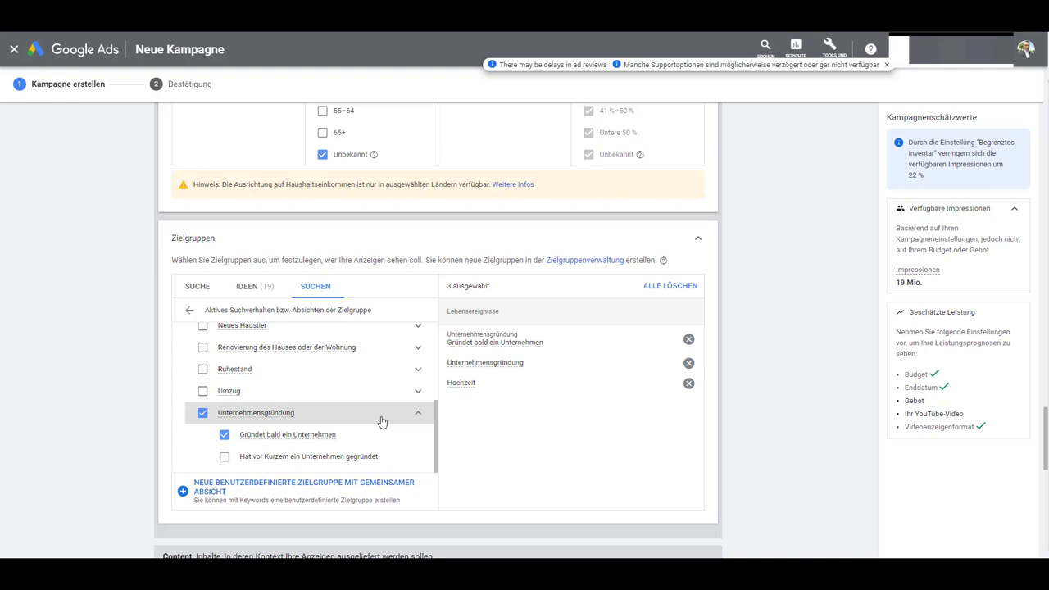
Review the remaining Lebensereignisse entries, the suggested audience ideas and the recently selected audiences.
{"action": "scroll", "coordinate": [382, 421], "scroll_direction": "up", "scroll_amount": 2}
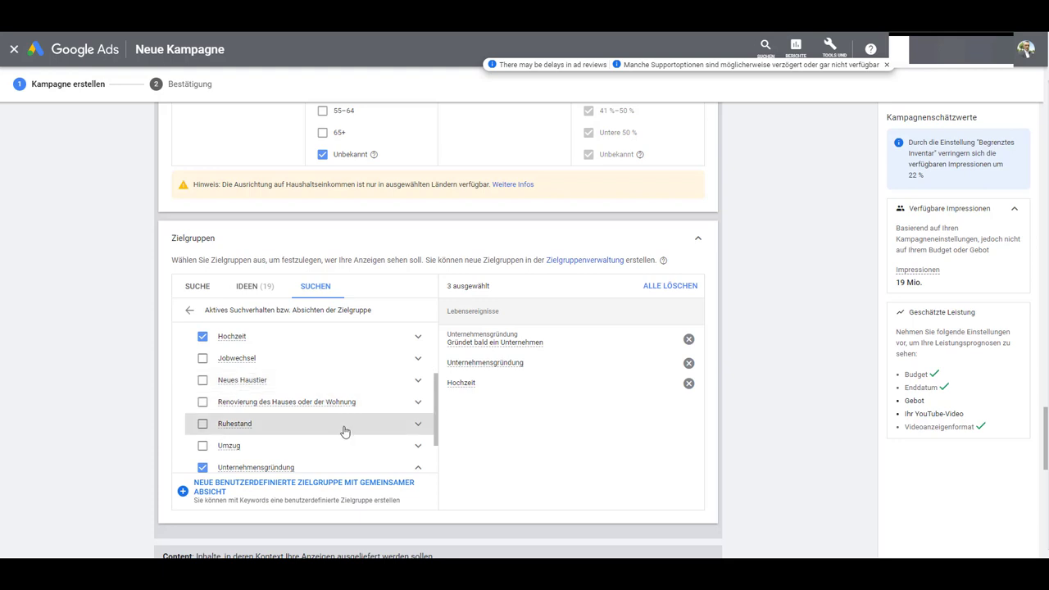
{"action": "scroll", "coordinate": [351, 438], "scroll_direction": "down", "scroll_amount": 2}
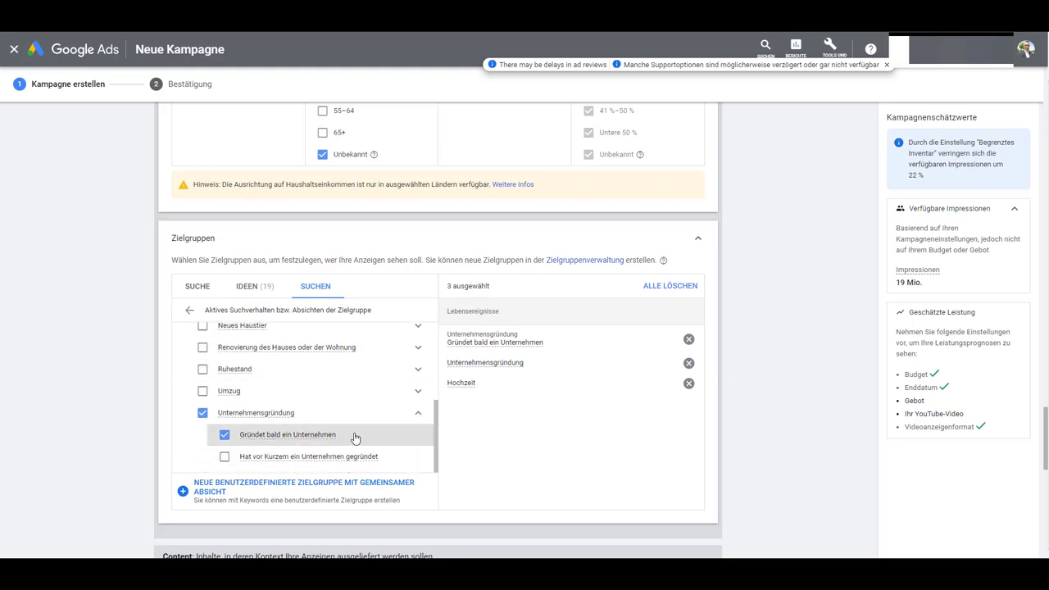
{"action": "scroll", "coordinate": [383, 438], "scroll_direction": "up", "scroll_amount": 2}
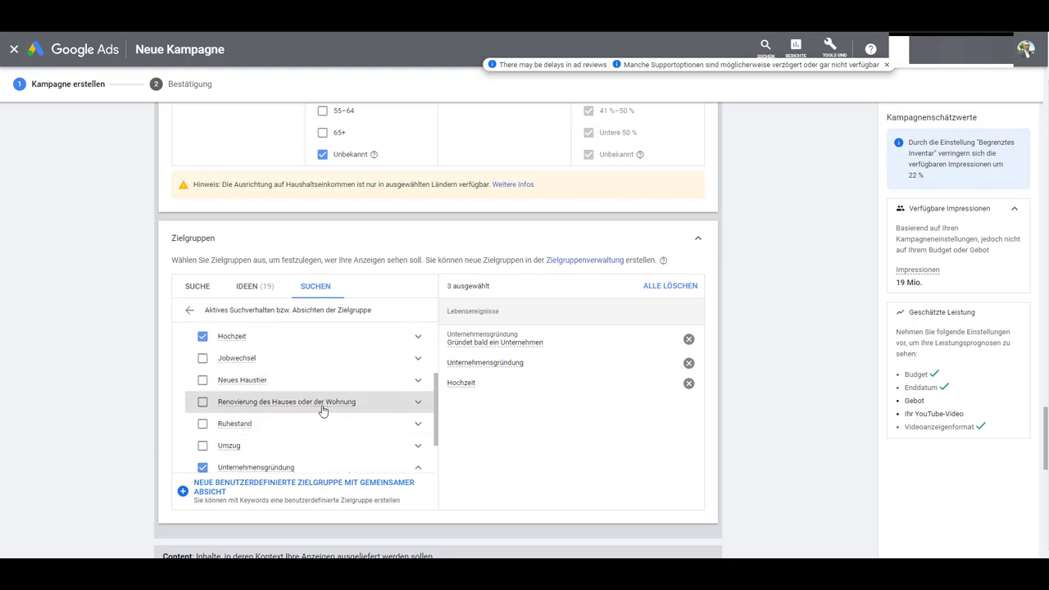
{"action": "mouse_move", "coordinate": [312, 409]}
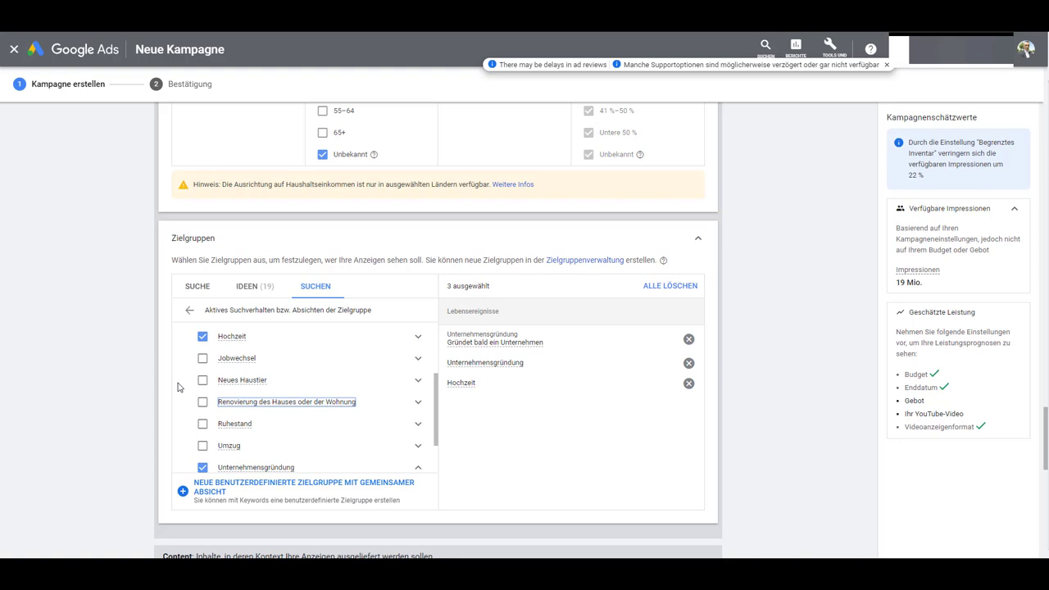
{"action": "left_click", "coordinate": [241, 289]}
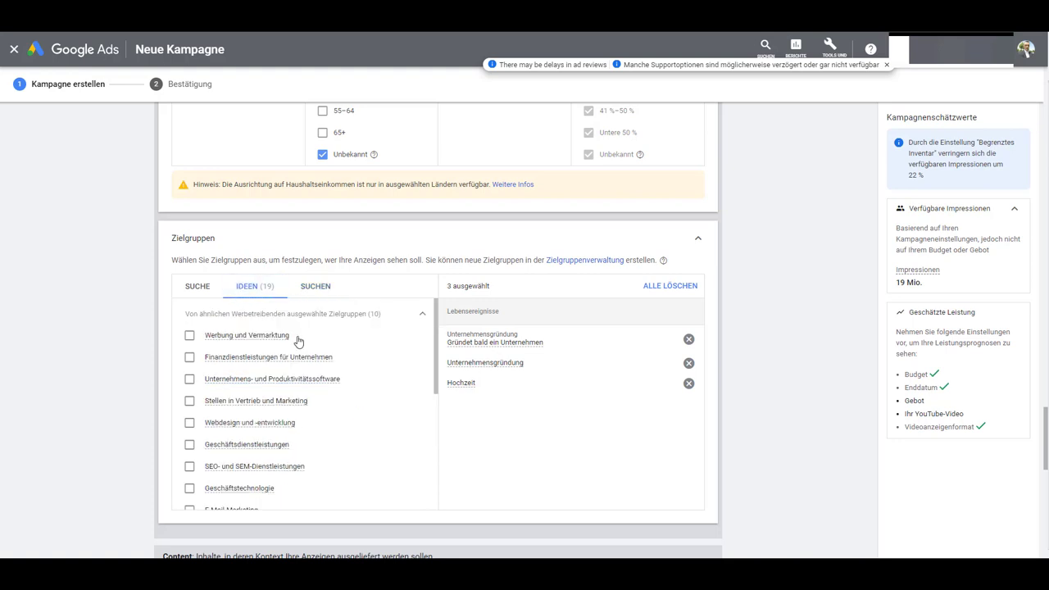
{"action": "left_click", "coordinate": [196, 286]}
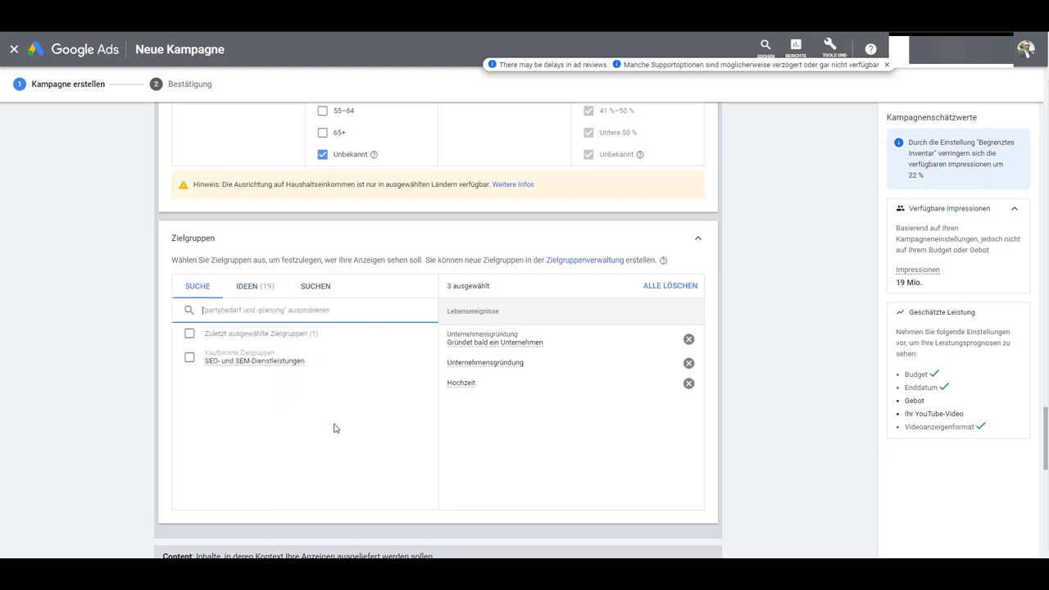
Remove Hochzeit, Unternehmensgründung and Gründet bald ein Unternehmen from the selected audiences.
{"action": "scroll", "coordinate": [588, 432], "scroll_direction": "down", "scroll_amount": 3}
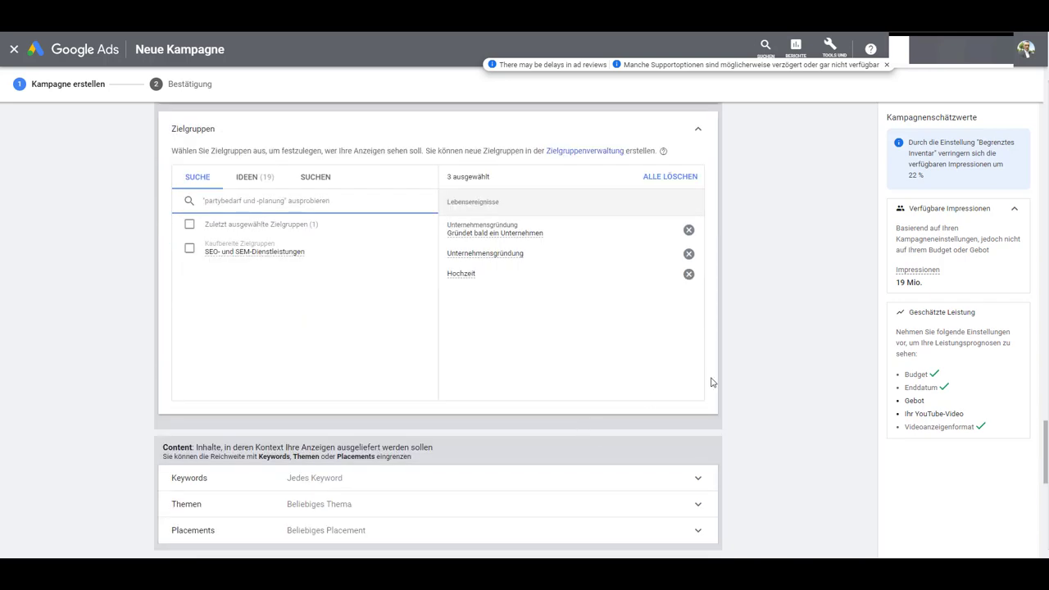
{"action": "left_click", "coordinate": [688, 274]}
{"action": "left_click", "coordinate": [688, 253]}
{"action": "left_click", "coordinate": [688, 229]}
{"action": "scroll", "coordinate": [721, 363], "scroll_direction": "down", "scroll_amount": 3}
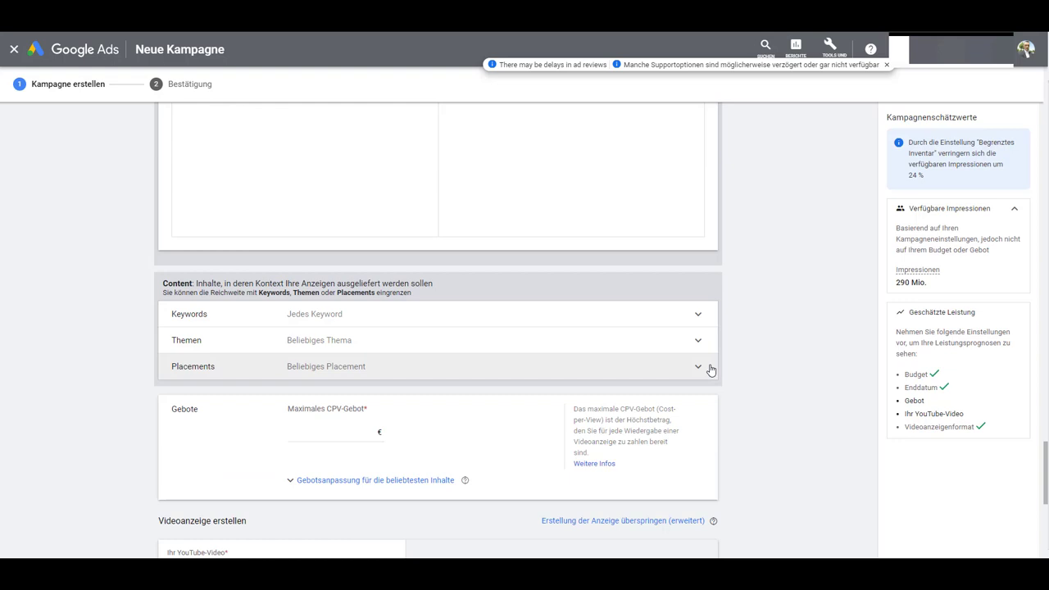
Add crm as a keyword to the ad group's content targeting.
{"action": "left_click", "coordinate": [701, 315]}
{"action": "scroll", "coordinate": [801, 394], "scroll_direction": "down", "scroll_amount": 2}
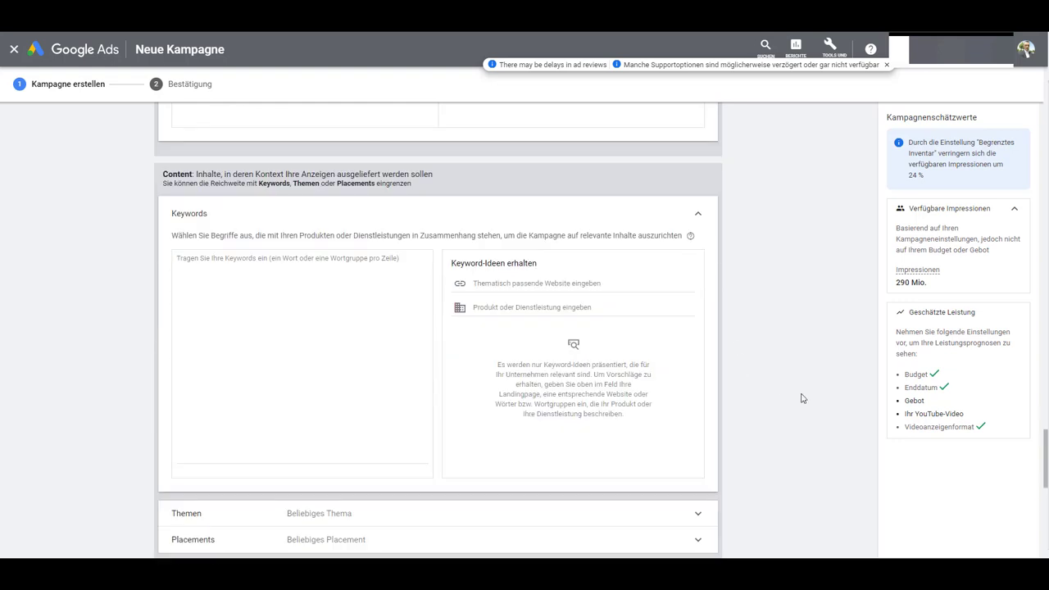
{"action": "left_click", "coordinate": [317, 323]}
{"action": "type", "text": "crm"}
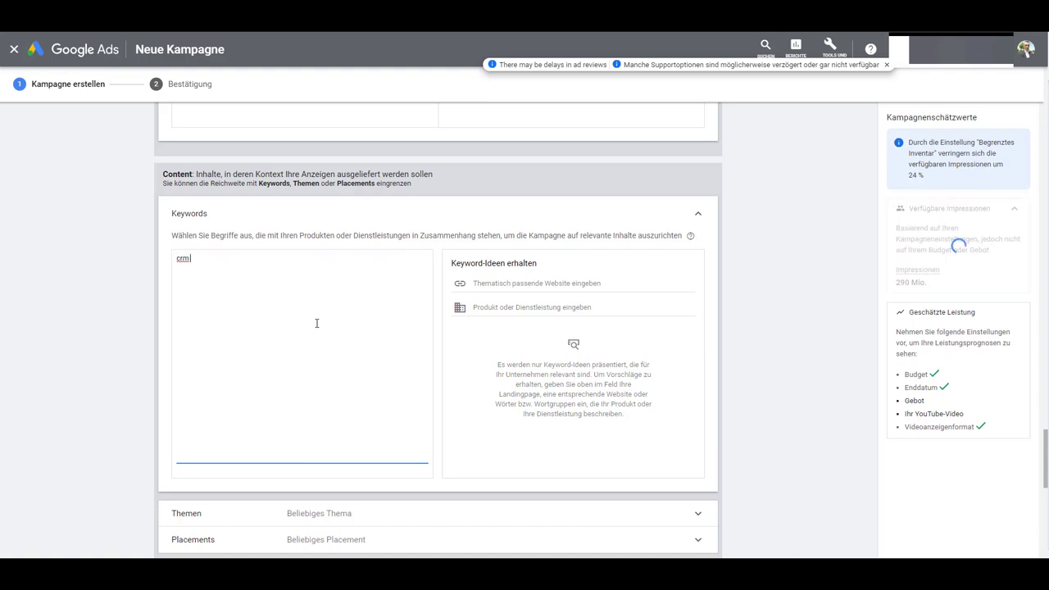
{"action": "key", "text": "Return"}
{"action": "left_click", "coordinate": [436, 400]}
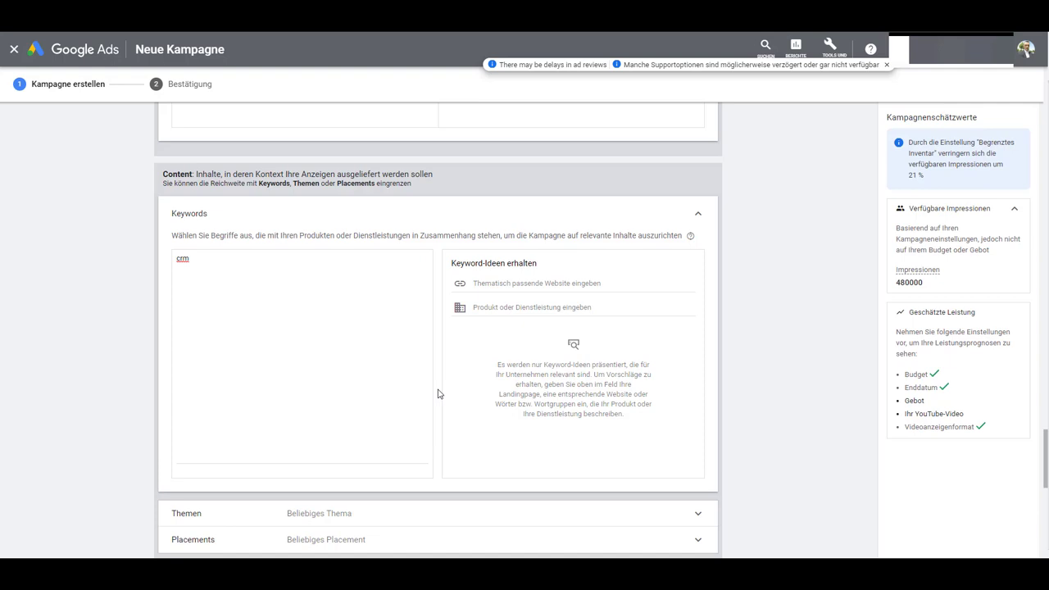
Look up keyword ideas by entering crm as the related website.
{"action": "left_click", "coordinate": [189, 261]}
{"action": "left_click", "coordinate": [545, 283]}
{"action": "type", "text": "crm"}
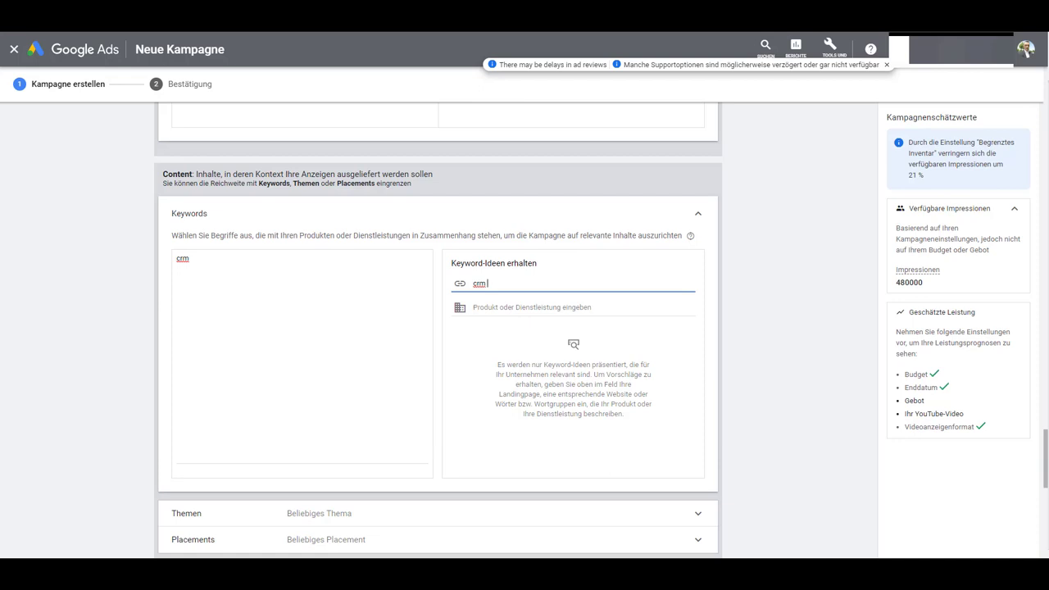
{"action": "key", "text": "Return"}
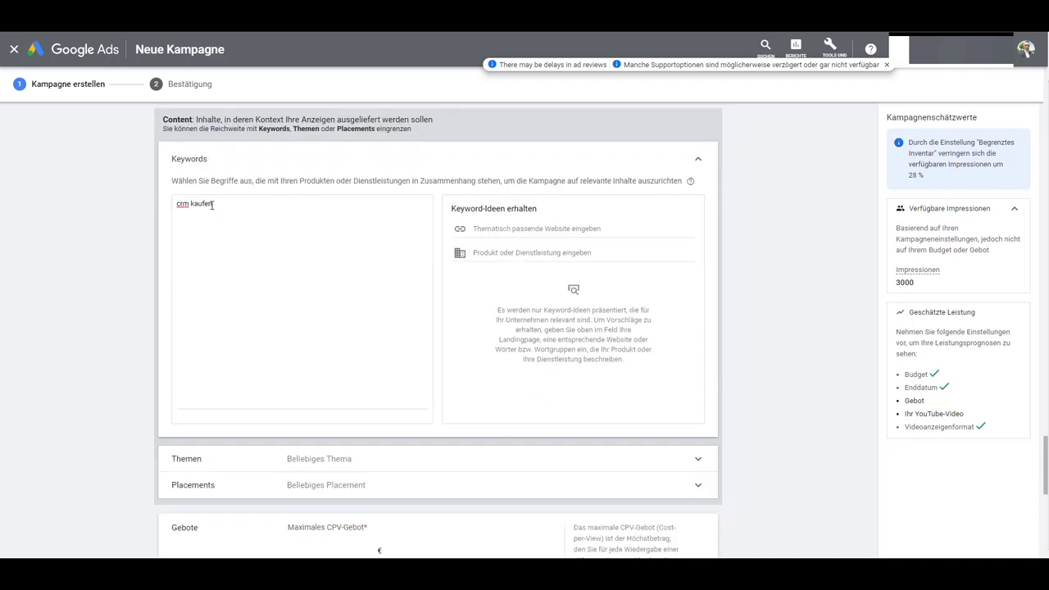
Rework the second word of the ad group's keyword so that the entry reads crm kaufen.
{"action": "left_click_drag", "start_coordinate": [216, 204], "coordinate": [188, 205]}
{"action": "key", "text": "BackSpace"}
{"action": "left_click", "coordinate": [196, 203]}
{"action": "type", "text": "l"}
{"action": "key", "text": "BackSpace"}
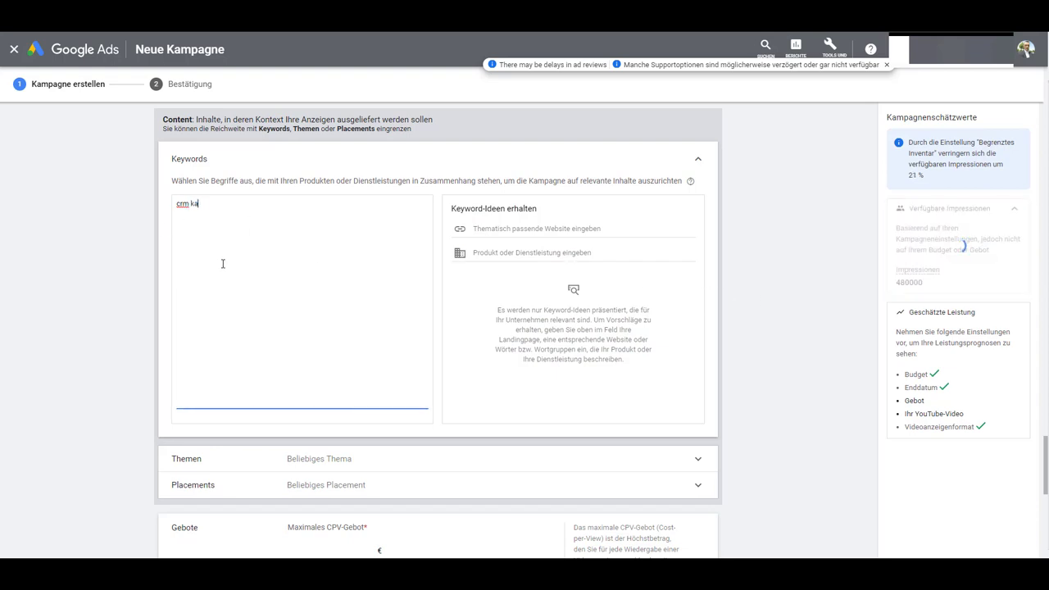
{"action": "type", "text": "kaufen"}
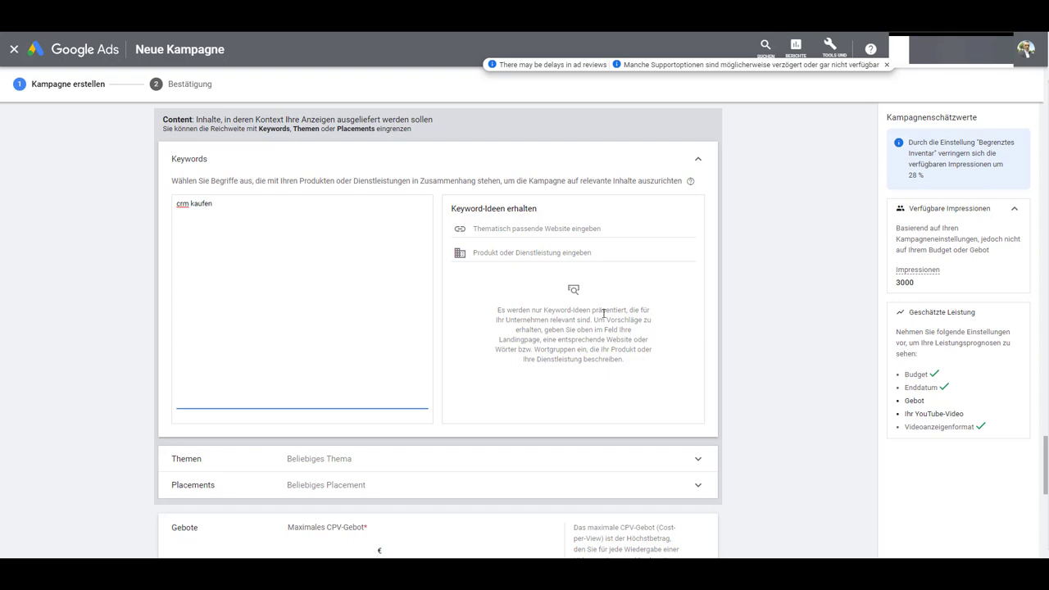
{"action": "double_click", "coordinate": [210, 205]}
{"action": "key", "text": "BackSpace"}
{"action": "type", "text": "kaufen"}
Add the topic Buchhaltung und Betriebsprüfung from Finanzen to the ad group's topic targeting.
{"action": "scroll", "coordinate": [802, 319], "scroll_direction": "down", "scroll_amount": 2}
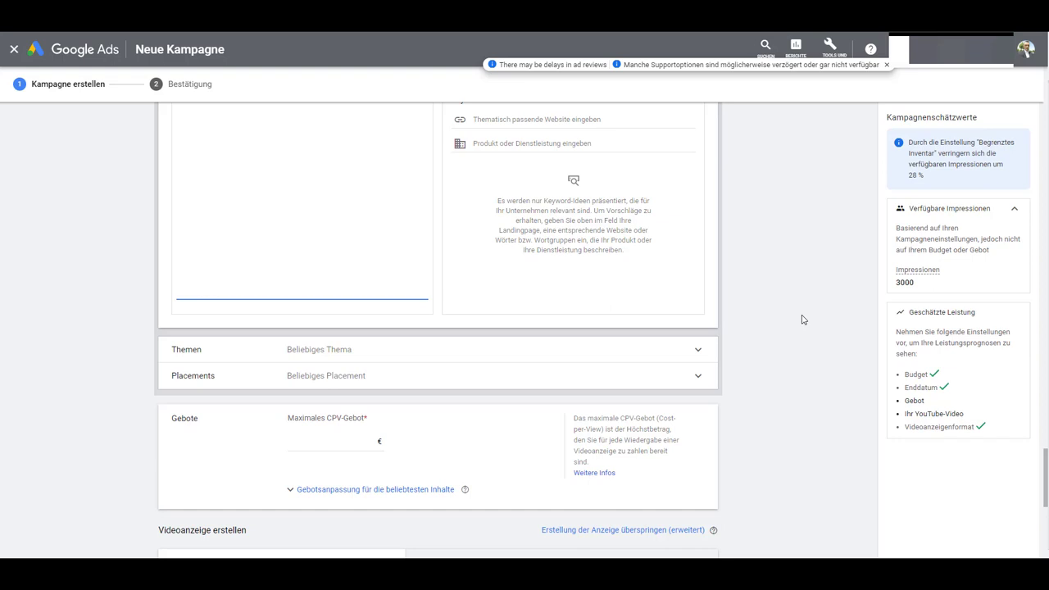
{"action": "scroll", "coordinate": [783, 354], "scroll_direction": "down", "scroll_amount": 1}
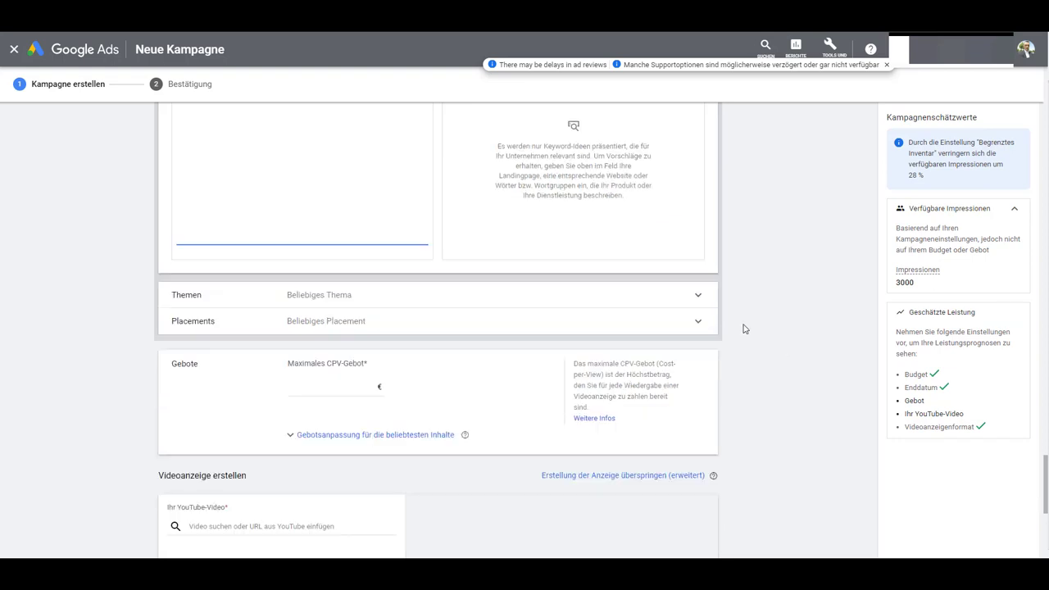
{"action": "left_click", "coordinate": [703, 307]}
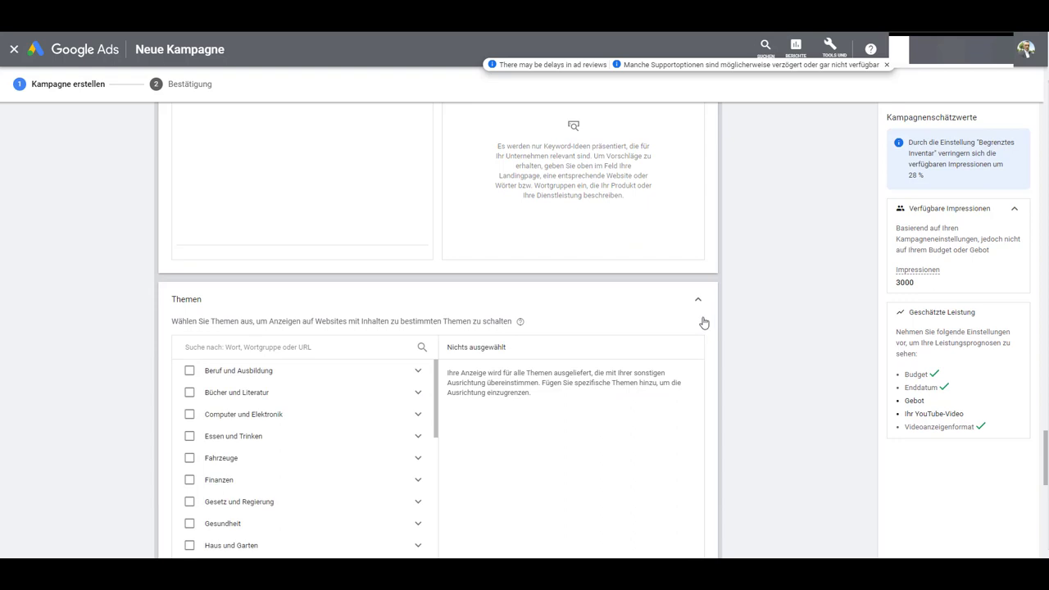
{"action": "scroll", "coordinate": [697, 326], "scroll_direction": "down", "scroll_amount": 2}
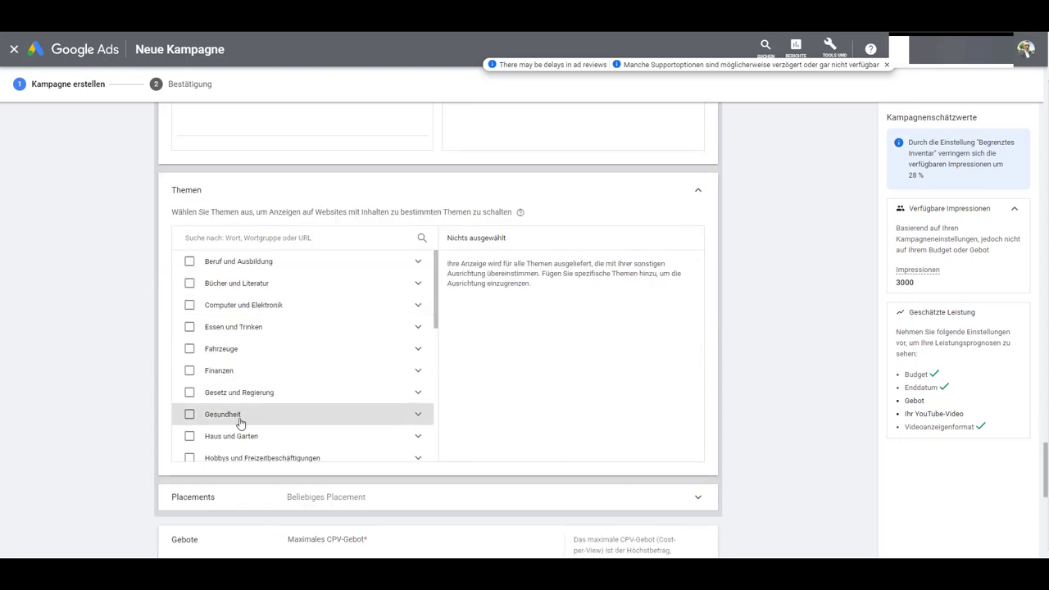
{"action": "left_click", "coordinate": [418, 371]}
{"action": "scroll", "coordinate": [410, 377], "scroll_direction": "down", "scroll_amount": 1}
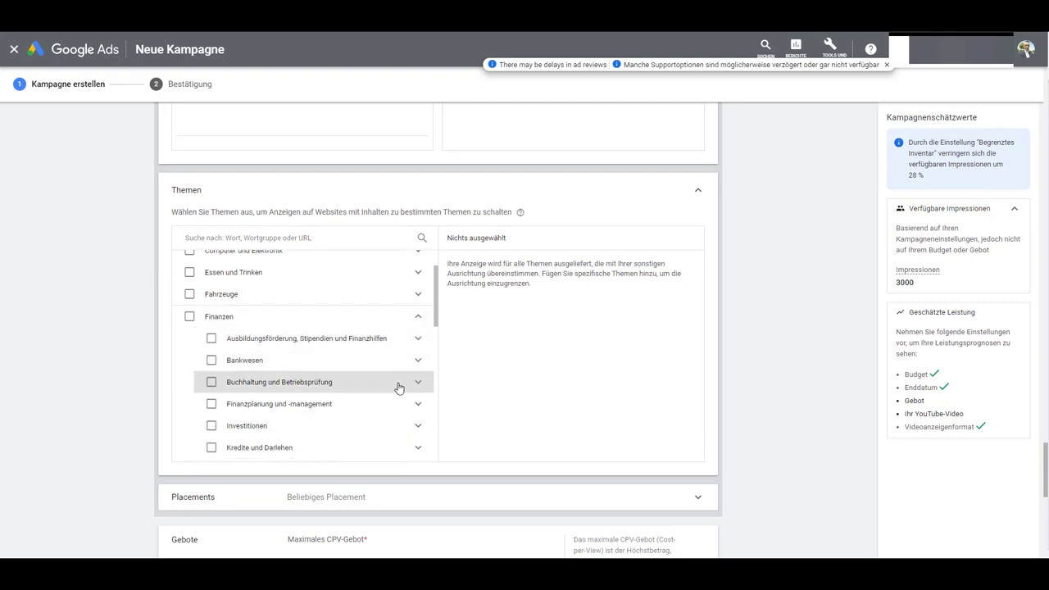
{"action": "left_click", "coordinate": [420, 385]}
{"action": "scroll", "coordinate": [411, 394], "scroll_direction": "down", "scroll_amount": 1}
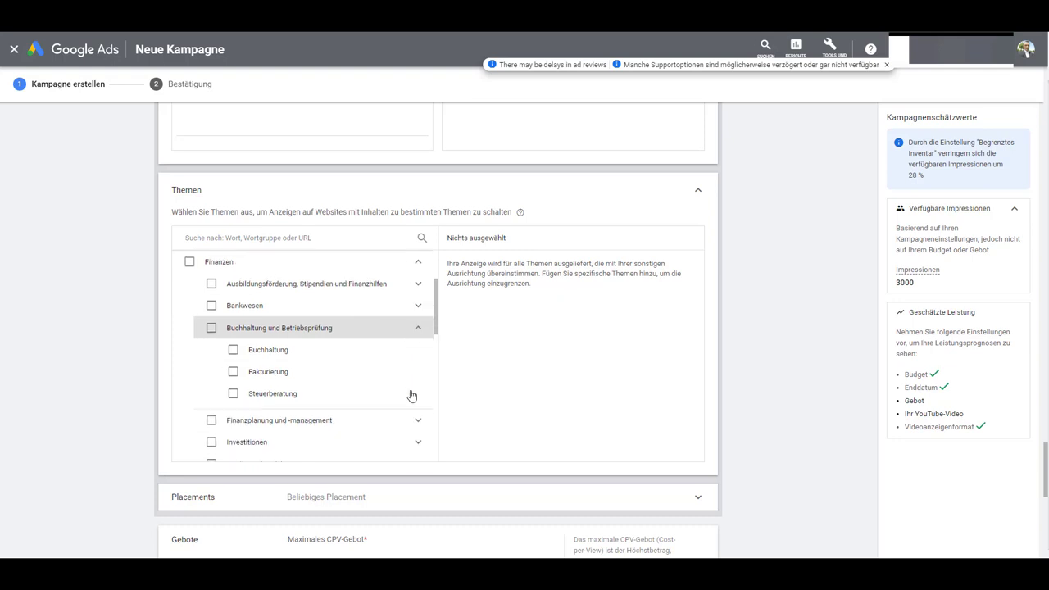
{"action": "left_click", "coordinate": [249, 332]}
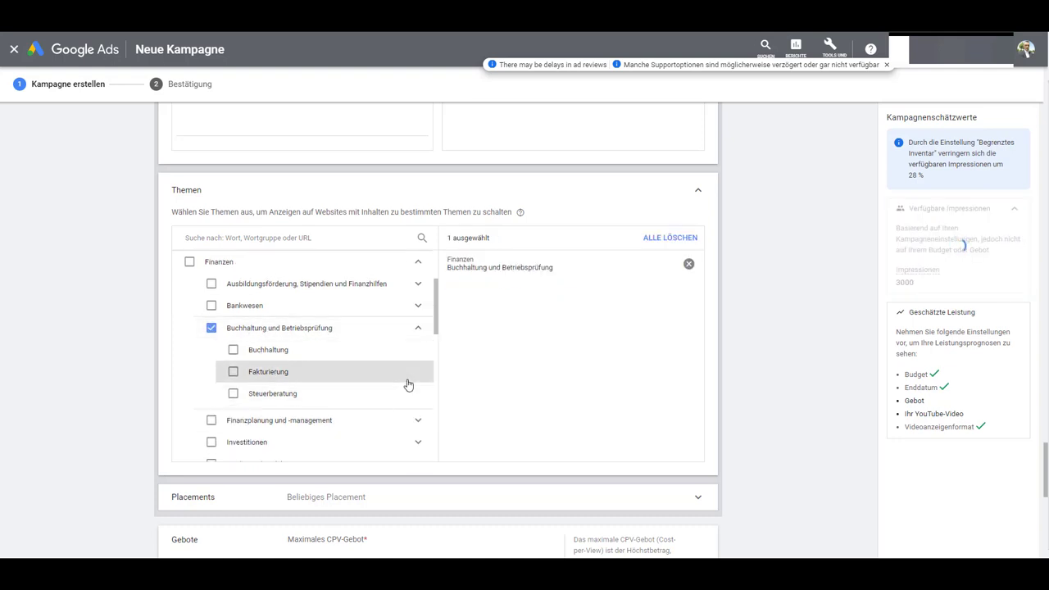
Examine the remaining Finanzen topics and expand the Versicherungen subtopics.
{"action": "scroll", "coordinate": [408, 384], "scroll_direction": "down", "scroll_amount": 1}
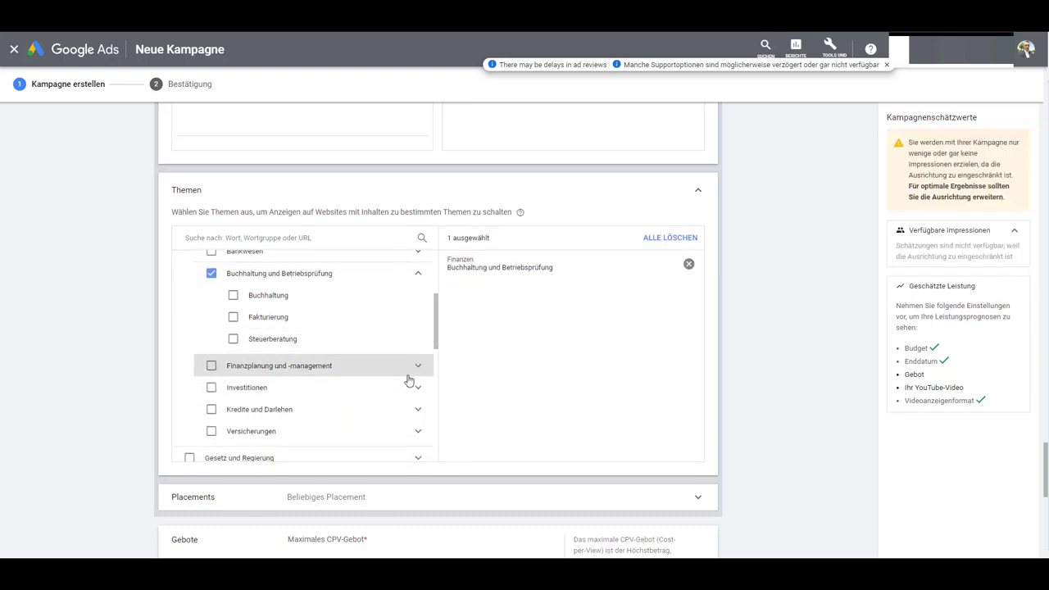
{"action": "left_click", "coordinate": [416, 431]}
{"action": "scroll", "coordinate": [411, 410], "scroll_direction": "down", "scroll_amount": 1}
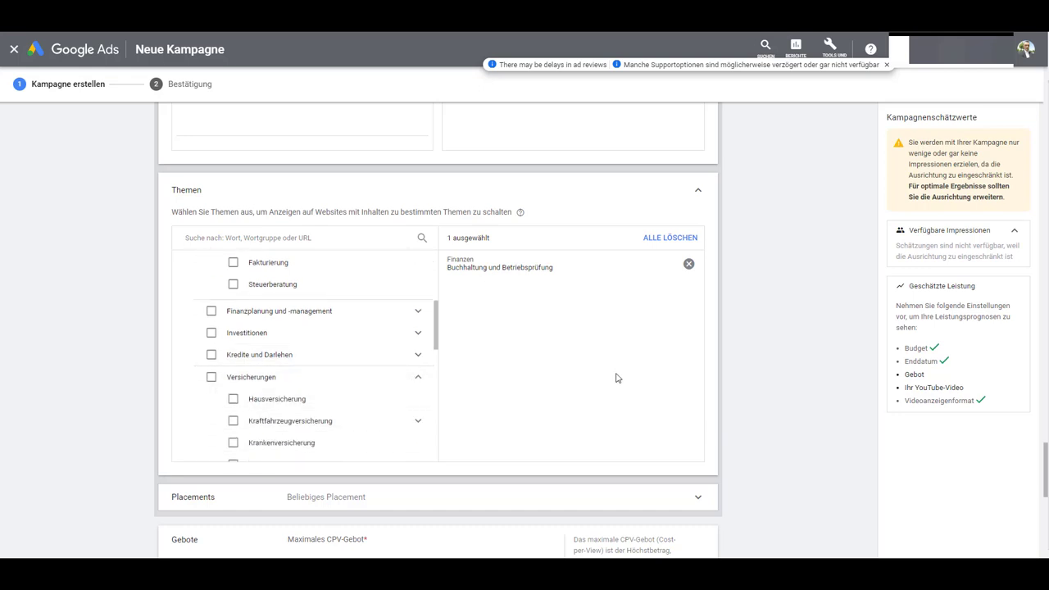
Open the placement targeting and review the available placement types and their search.
{"action": "scroll", "coordinate": [762, 348], "scroll_direction": "down", "scroll_amount": 2}
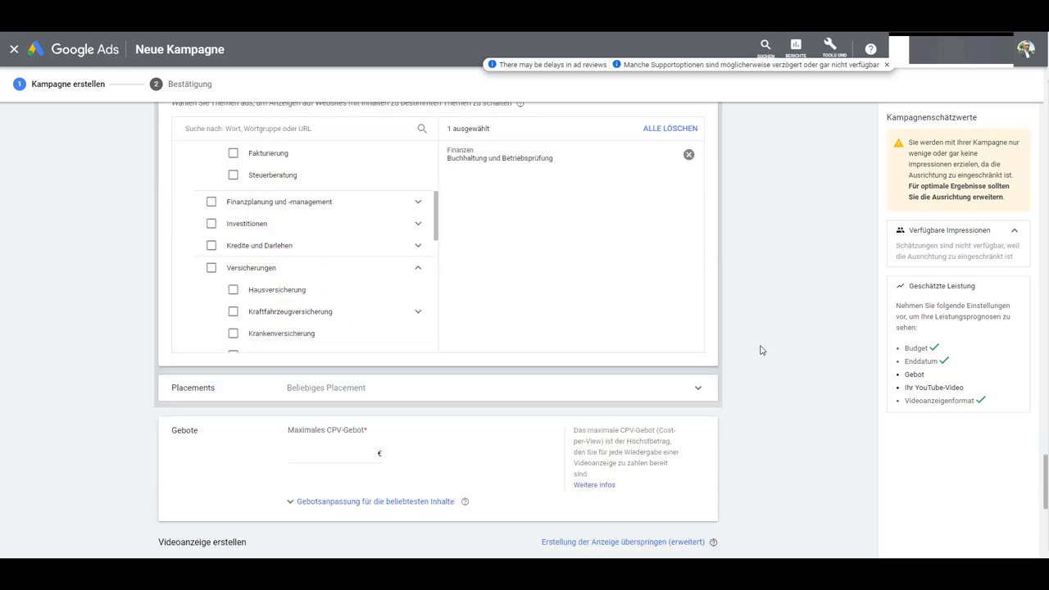
{"action": "left_click", "coordinate": [700, 390]}
{"action": "scroll", "coordinate": [734, 378], "scroll_direction": "down", "scroll_amount": 1}
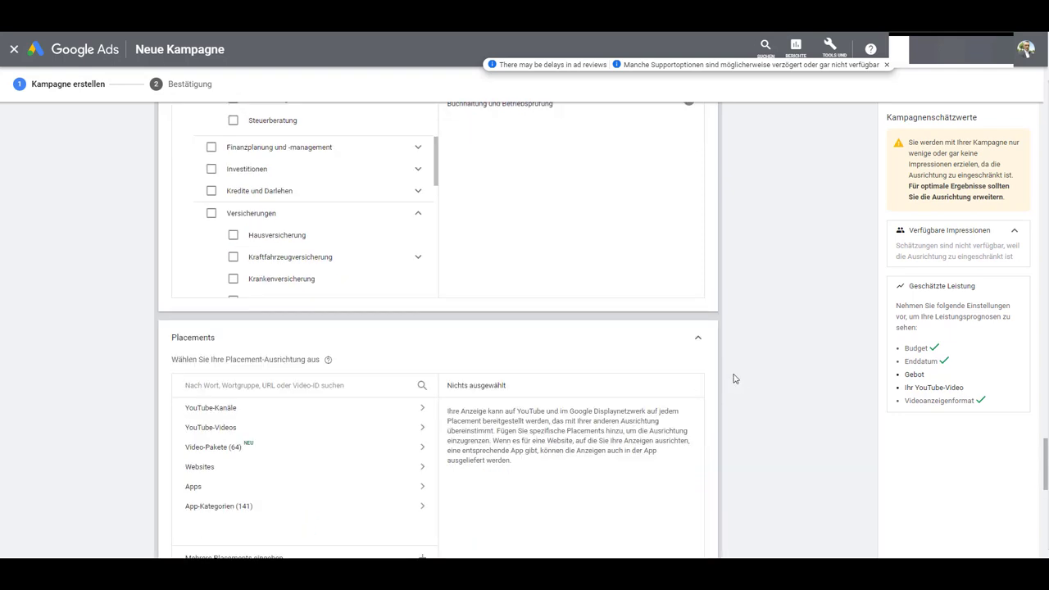
{"action": "scroll", "coordinate": [733, 379], "scroll_direction": "down", "scroll_amount": 2}
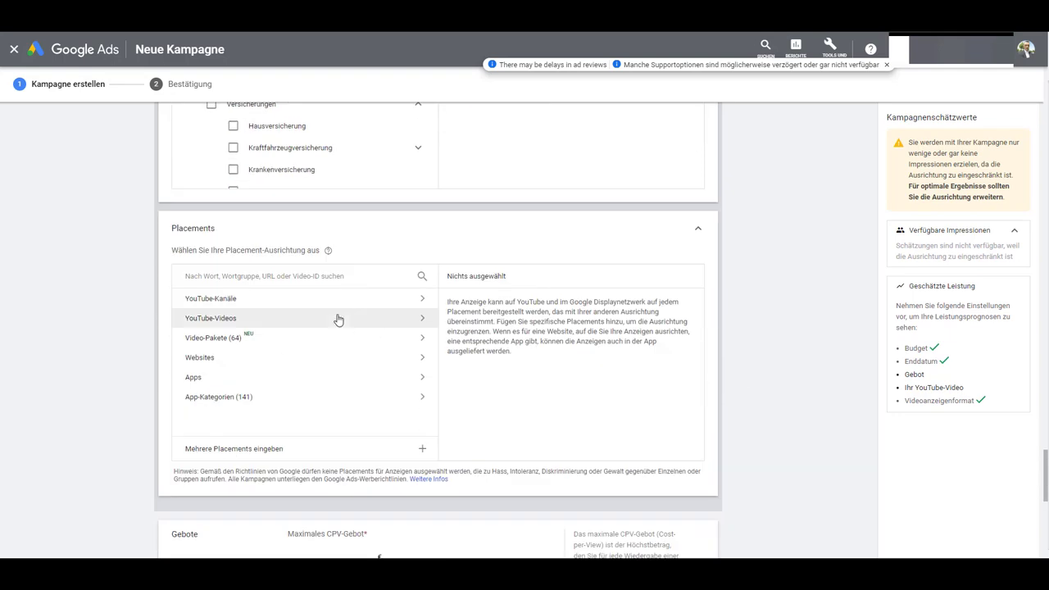
{"action": "left_click", "coordinate": [334, 277]}
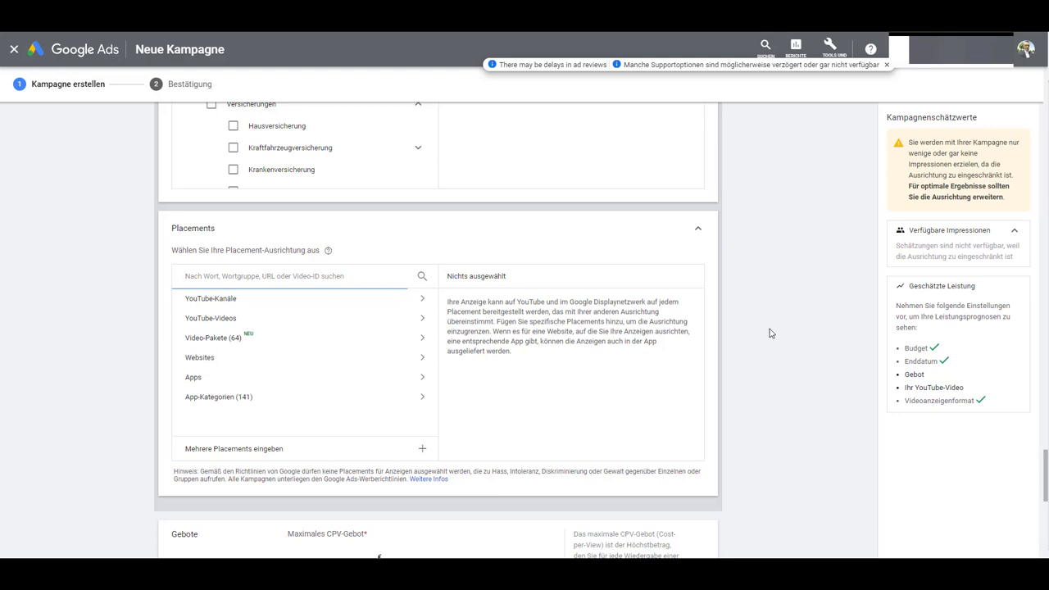
Set the ad group's maximum CPV bid to 0,10 €.
{"action": "scroll", "coordinate": [616, 398], "scroll_direction": "down", "scroll_amount": 2}
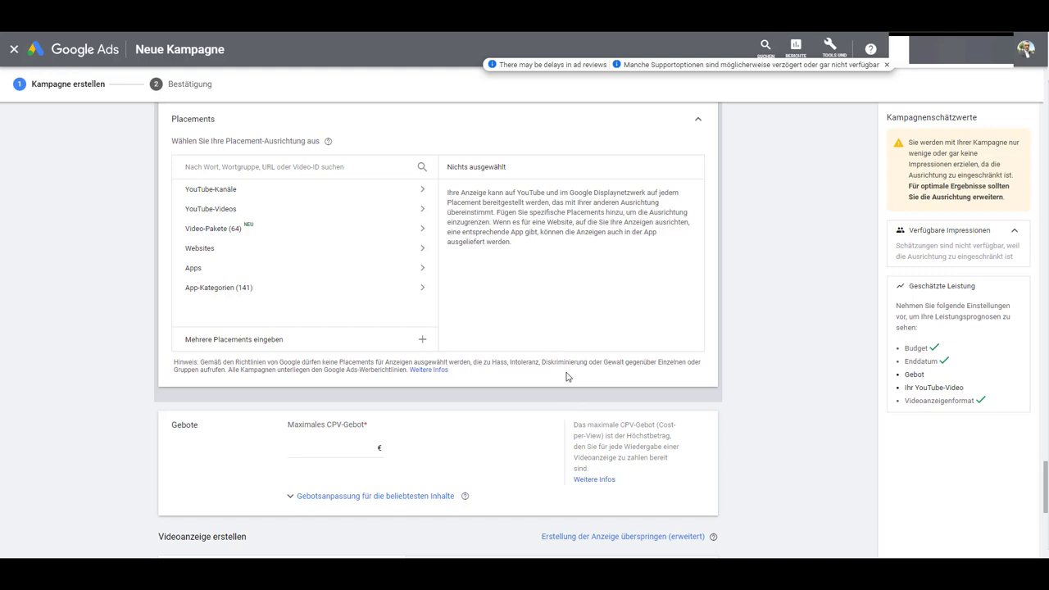
{"action": "scroll", "coordinate": [569, 377], "scroll_direction": "down", "scroll_amount": 1}
{"action": "left_click", "coordinate": [379, 393]}
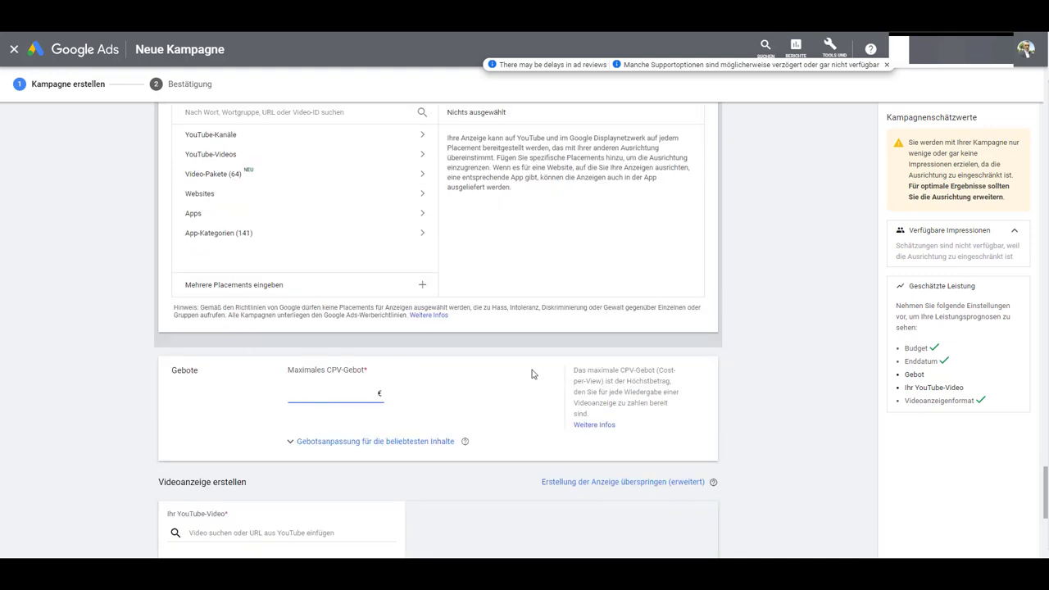
{"action": "type", "text": "0,10"}
{"action": "left_click", "coordinate": [783, 358]}
{"action": "scroll", "coordinate": [762, 371], "scroll_direction": "down", "scroll_amount": 1}
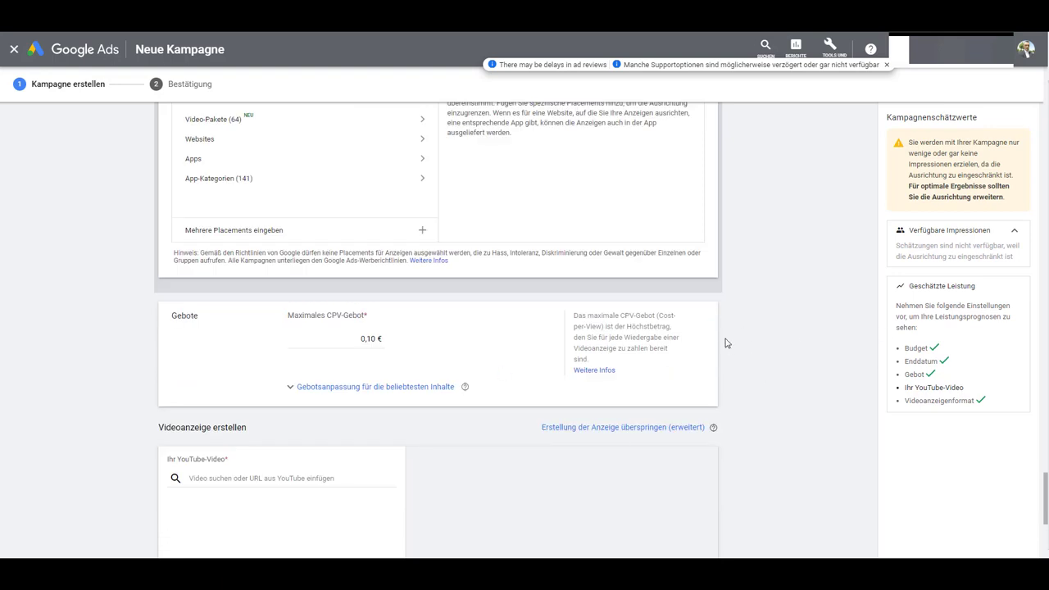
Check the optional bid adjustment for the most popular content and collapse it again.
{"action": "scroll", "coordinate": [726, 339], "scroll_direction": "down", "scroll_amount": 1}
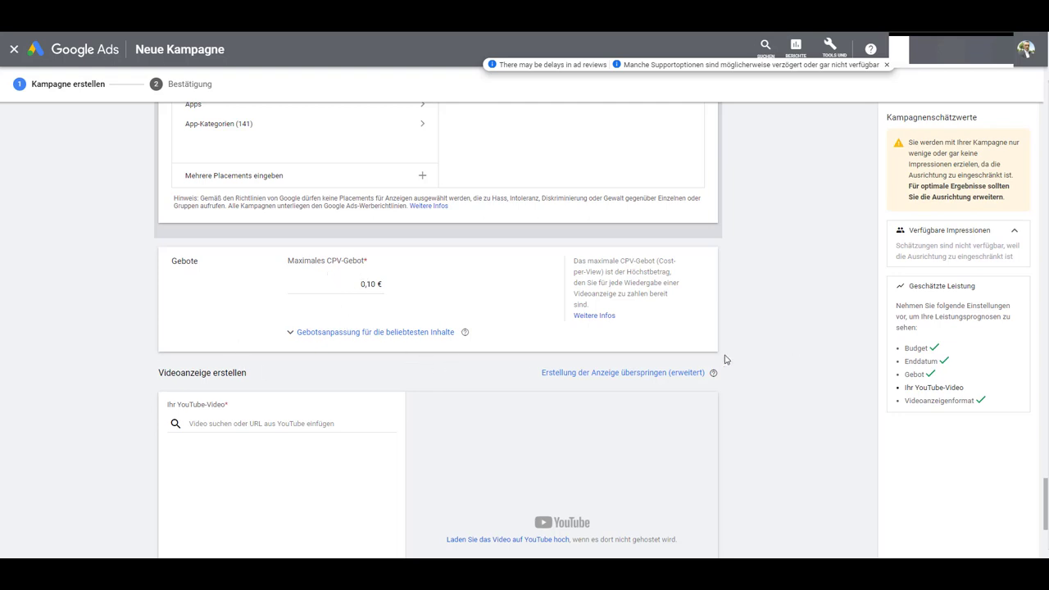
{"action": "scroll", "coordinate": [724, 358], "scroll_direction": "down", "scroll_amount": 1}
{"action": "left_click", "coordinate": [290, 283]}
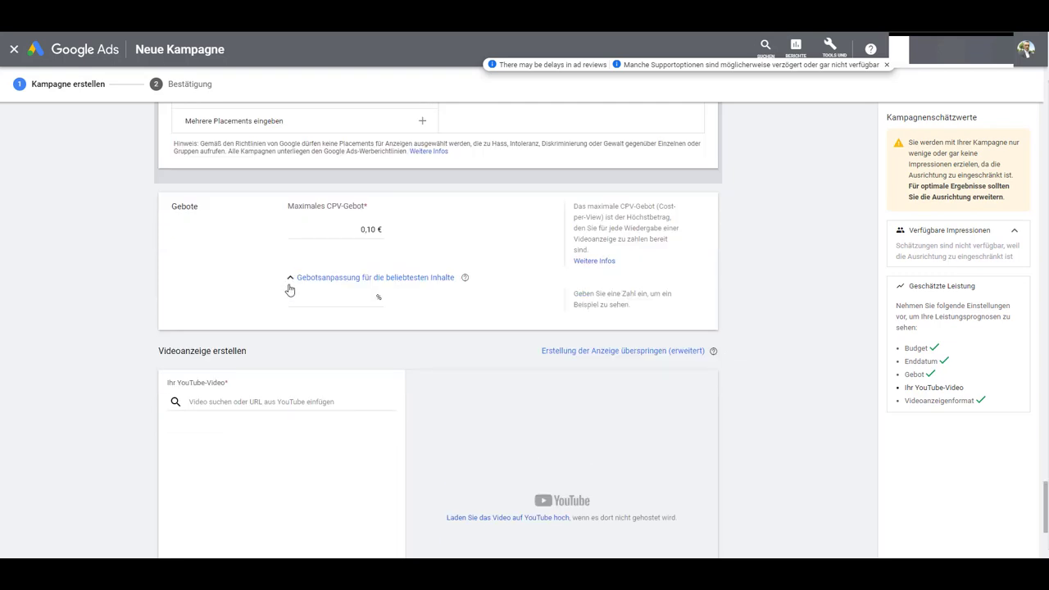
{"action": "scroll", "coordinate": [289, 290], "scroll_direction": "down", "scroll_amount": 1}
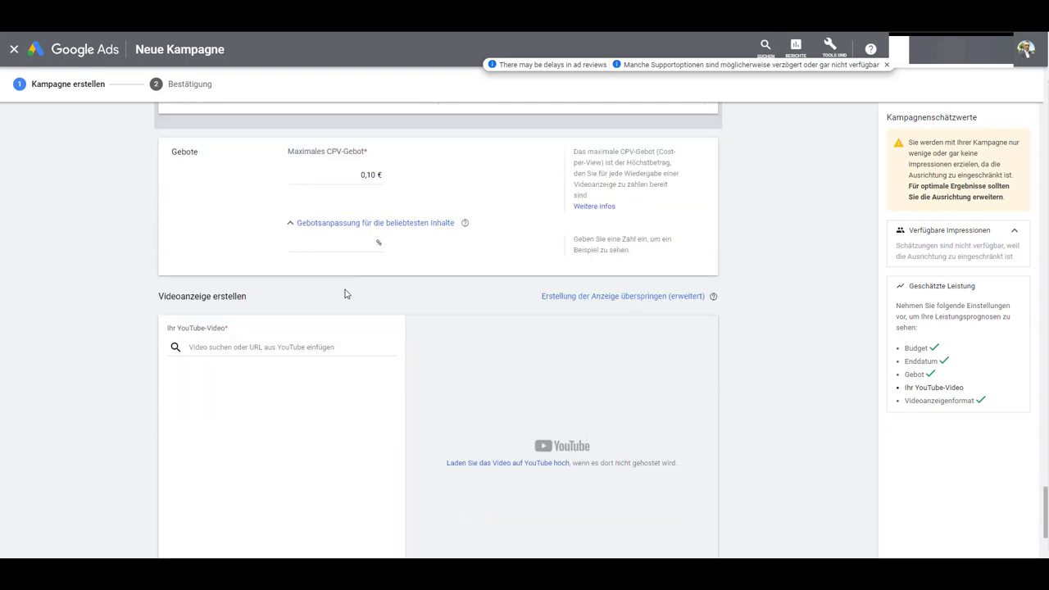
{"action": "scroll", "coordinate": [345, 293], "scroll_direction": "down", "scroll_amount": 1}
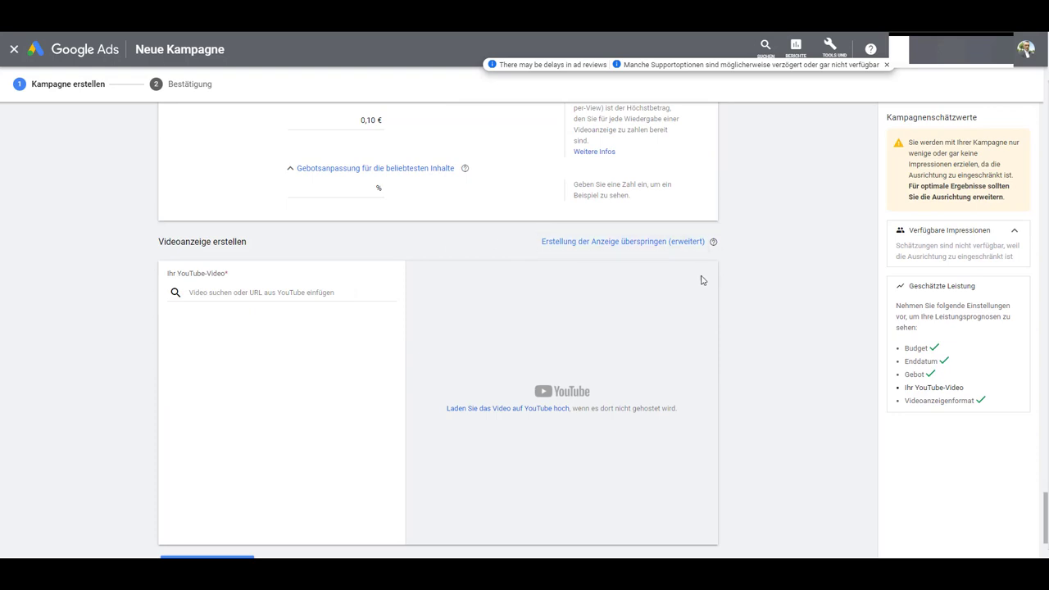
{"action": "left_click", "coordinate": [291, 170]}
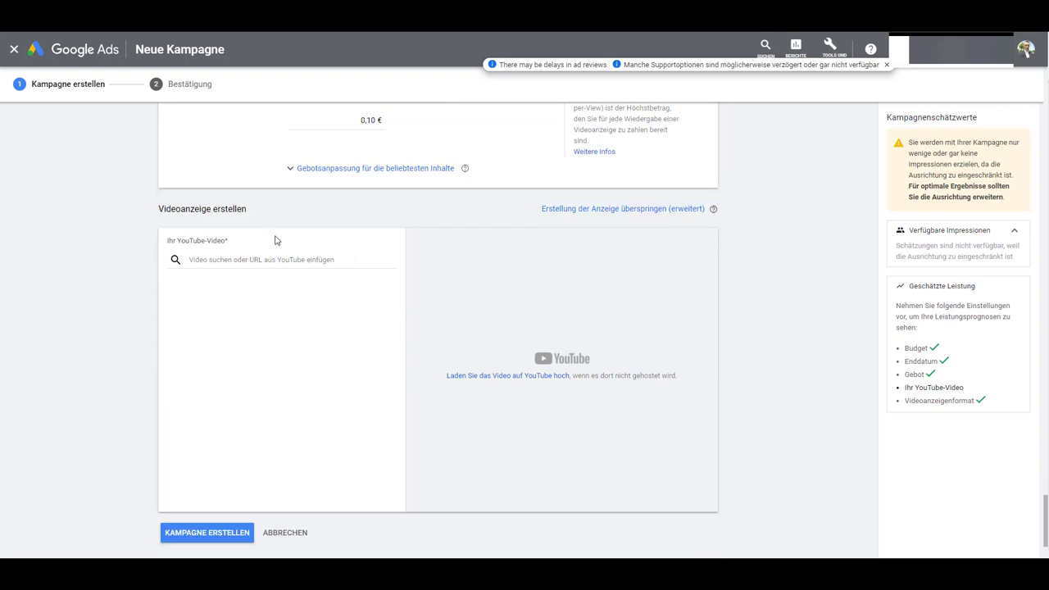
Search for the ad's YouTube video with the term neuk, and clear the search.
{"action": "left_click", "coordinate": [315, 260]}
{"action": "type", "text": "neuk"}
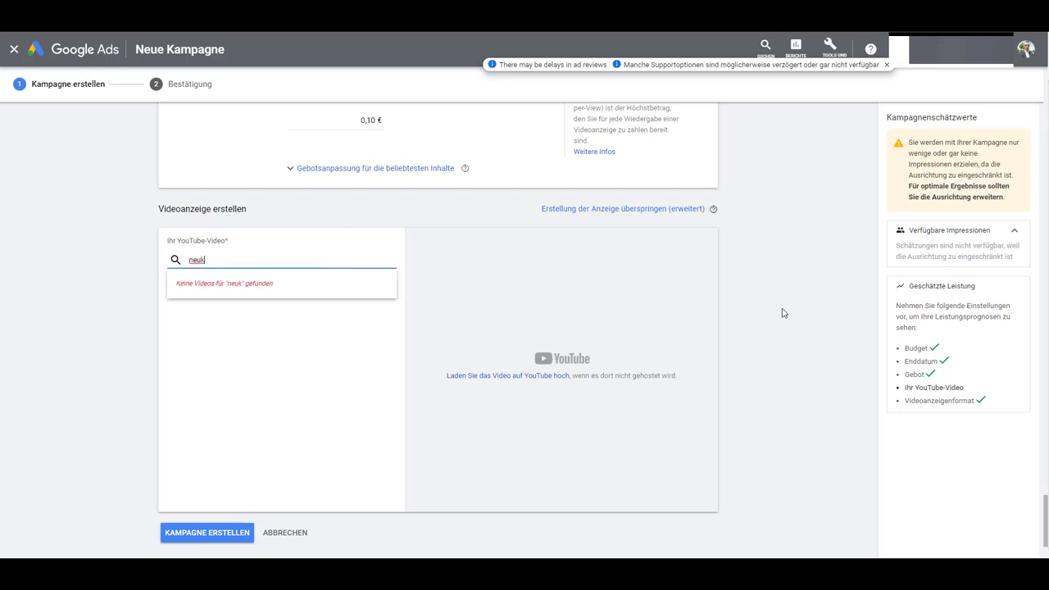
{"action": "key", "text": "BackSpace"}
{"action": "key", "text": "BackSpace"}
{"action": "key", "text": "BackSpace"}
{"action": "key", "text": "BackSpace"}
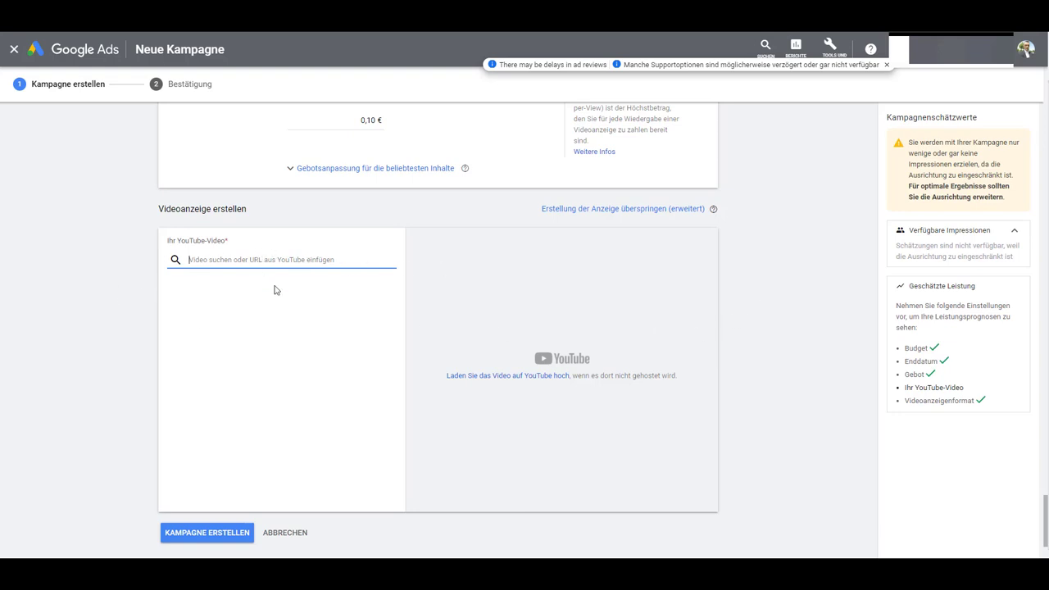
Insert the copied YouTube video link as the ad's video and choose the Überspringbare In-Stream-Anzeige format.
{"action": "scroll", "coordinate": [726, 336], "scroll_direction": "down", "scroll_amount": 2}
{"action": "scroll", "coordinate": [725, 338], "scroll_direction": "up", "scroll_amount": 1}
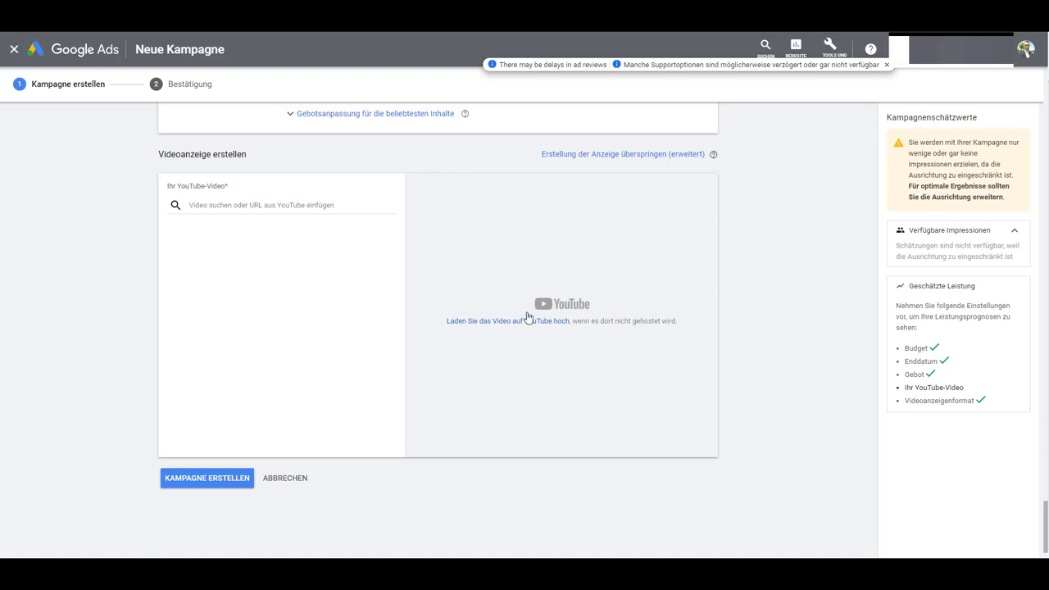
{"action": "left_click", "coordinate": [313, 206]}
{"action": "right_click", "coordinate": [313, 205]}
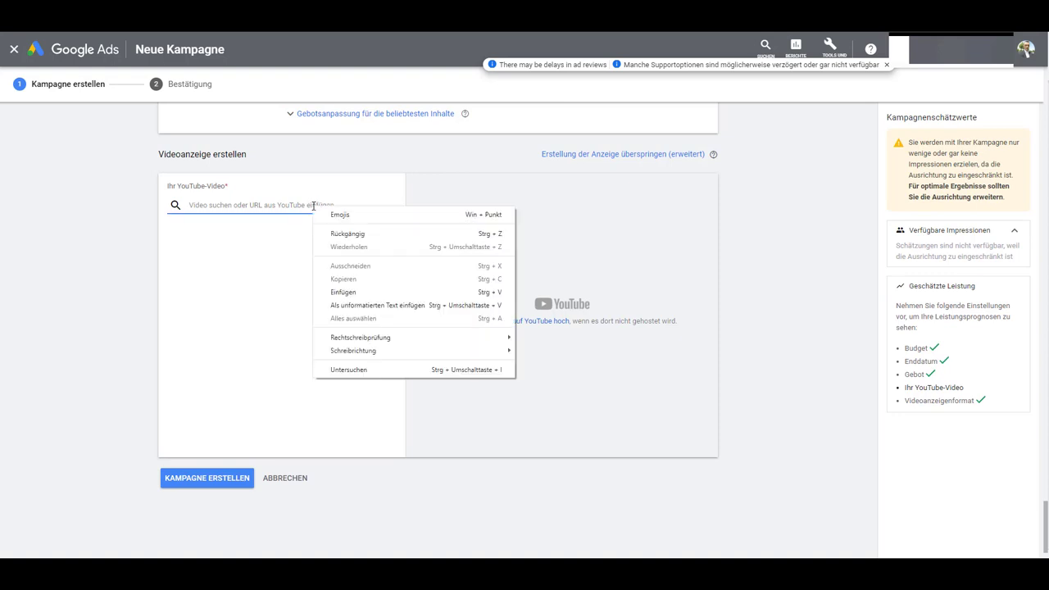
{"action": "left_click", "coordinate": [277, 209]}
{"action": "key", "text": "ctrl+v"}
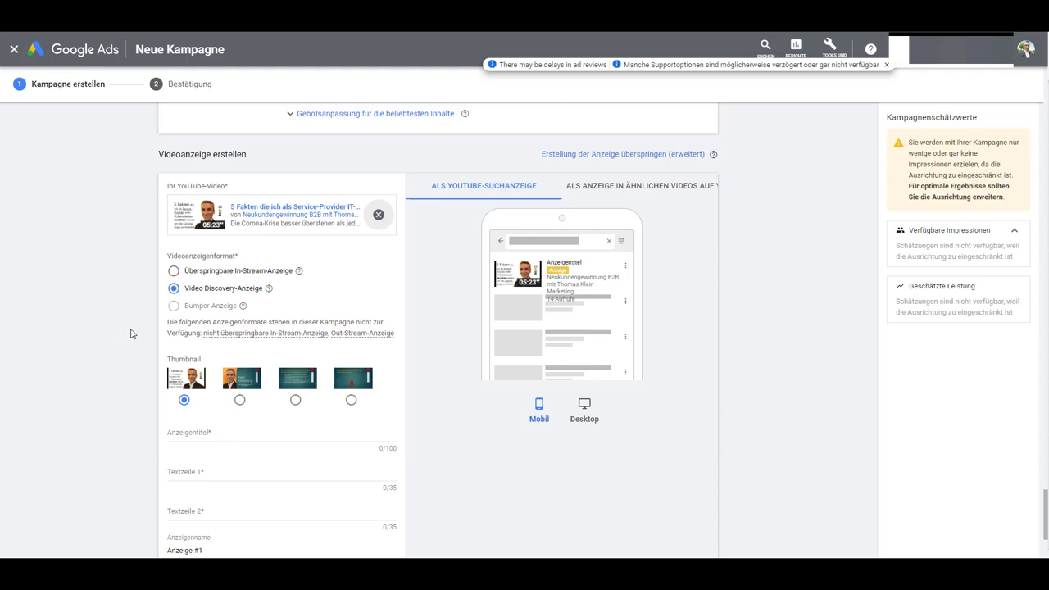
{"action": "left_click", "coordinate": [173, 271]}
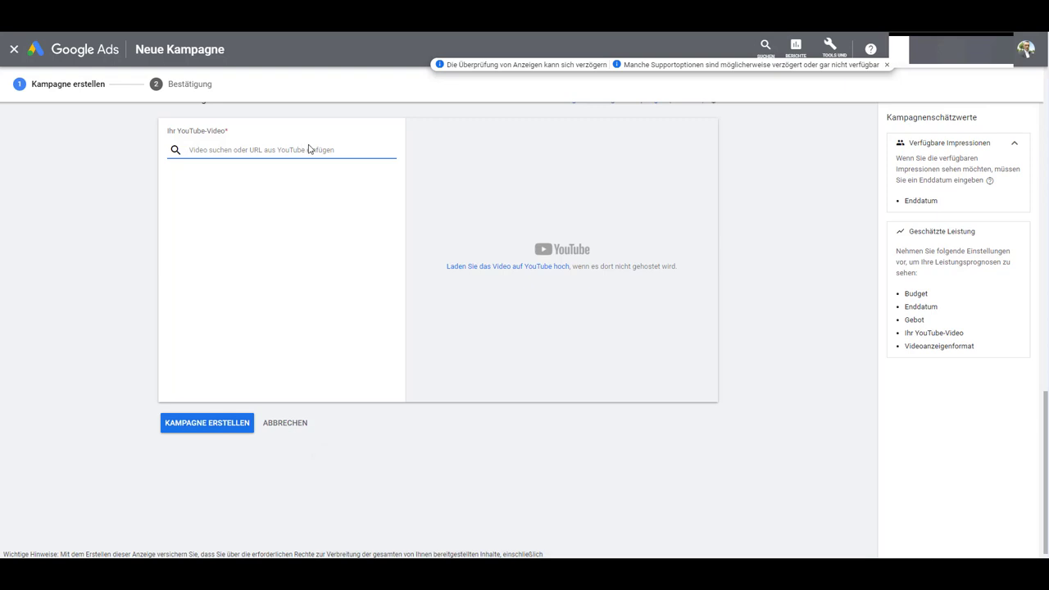
Insert the copied YouTube link as the ad's video in the restarted campaign form.
{"action": "key", "text": "ctrl+v"}
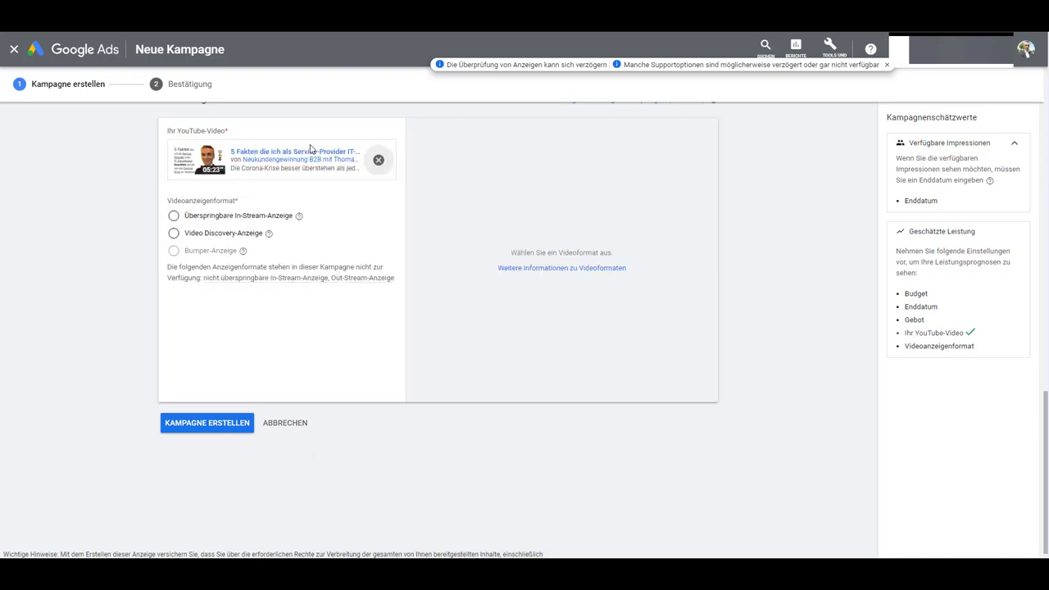
Choose the Überspringbare In-Stream-Anzeige format for the video ad and preview it on desktop.
{"action": "left_click", "coordinate": [173, 217]}
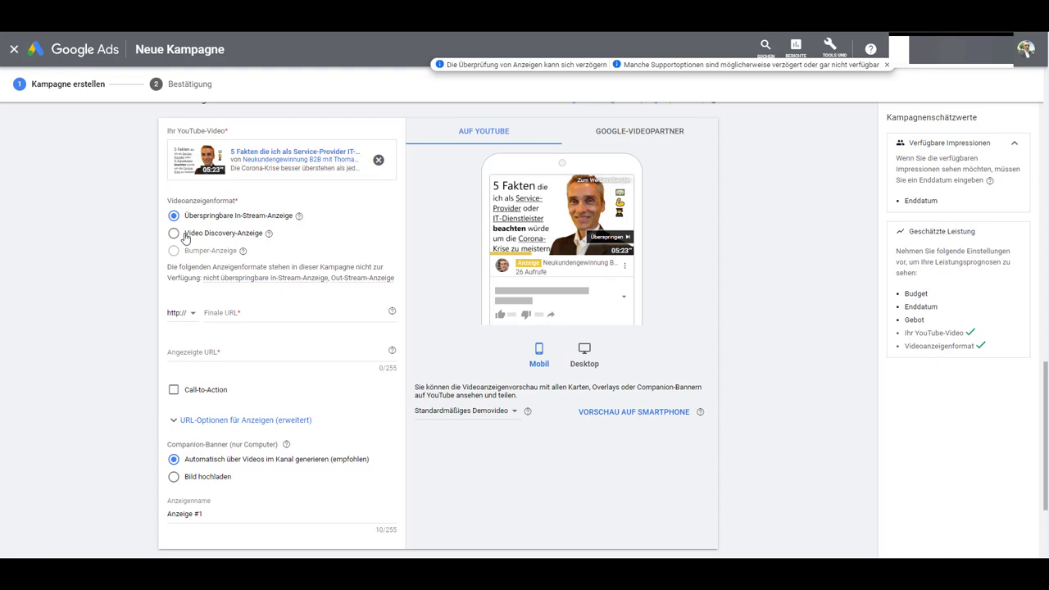
{"action": "left_click", "coordinate": [587, 358]}
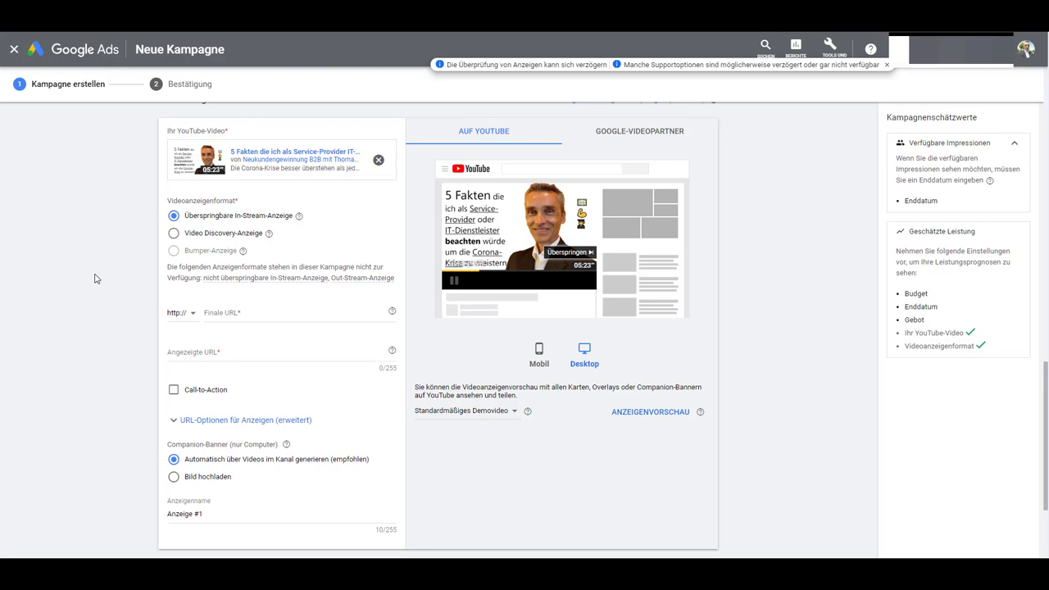
Choose the Video Discovery-Anzeige format and enter the ad title "5 Faktoren die ich IT-Experte machen würde um Neukunden zu gewinnen.".
{"action": "left_click", "coordinate": [173, 233]}
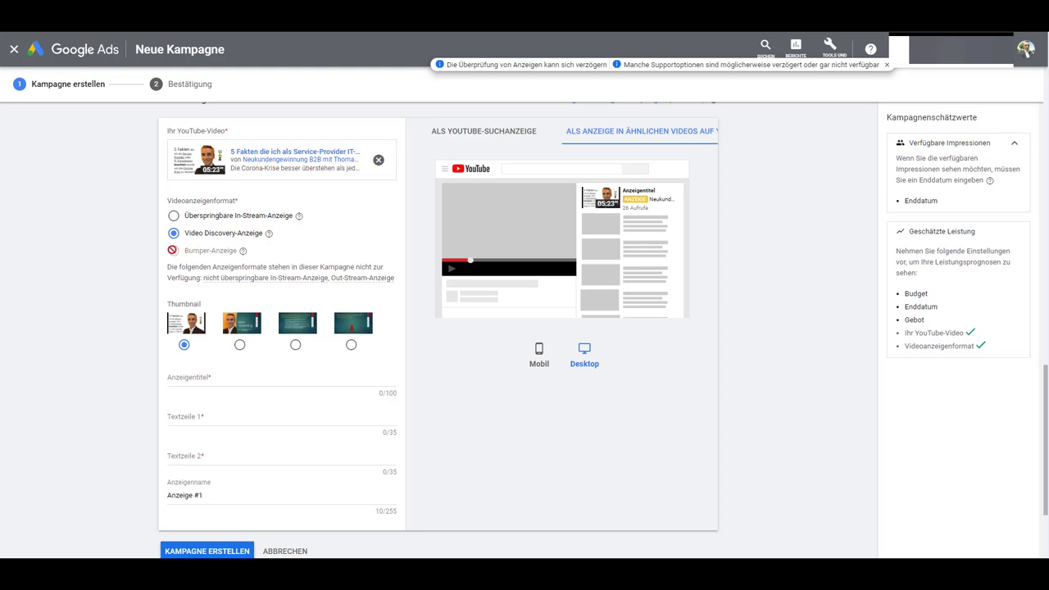
{"action": "mouse_move", "coordinate": [185, 253]}
{"action": "left_click", "coordinate": [245, 378]}
{"action": "type", "text": "5 Faktoren die ich "}
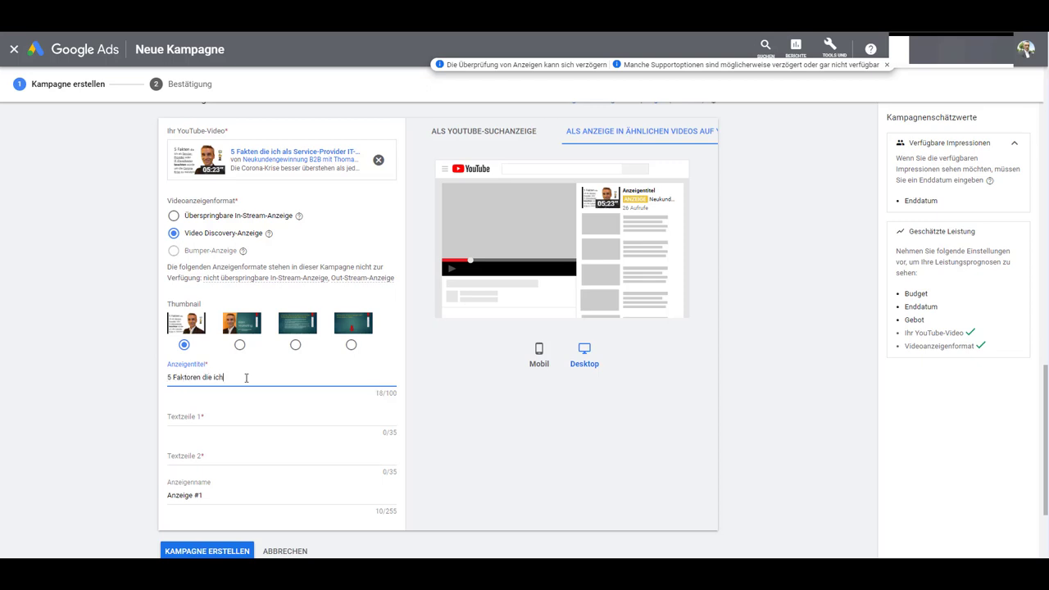
{"action": "type", "text": "IT-Experte machen würde um Neukunden zu gewinnen"}
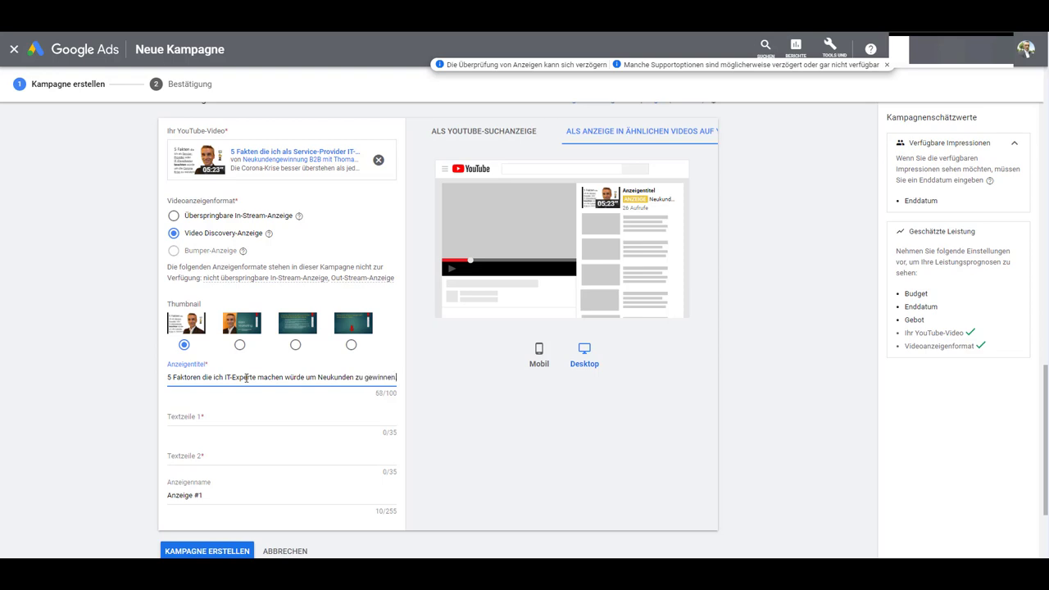
{"action": "type", "text": "."}
Enter "Schritt für Schritt Anleitung" as the ad's Textzeile 1.
{"action": "left_click", "coordinate": [218, 419]}
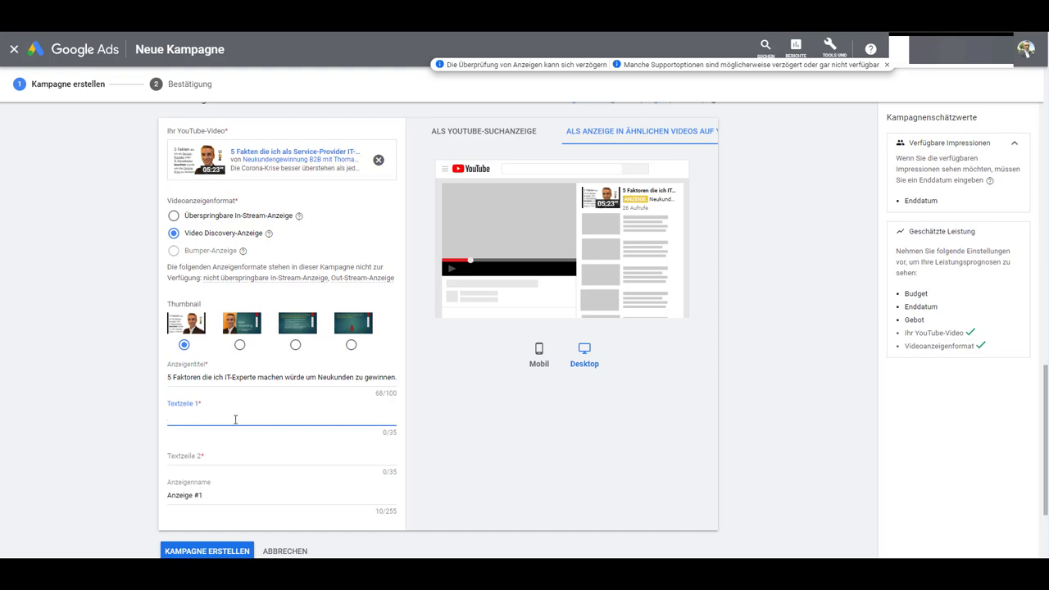
{"action": "type", "text": "Schritt für Schritt Anleitung für IT-Berater"}
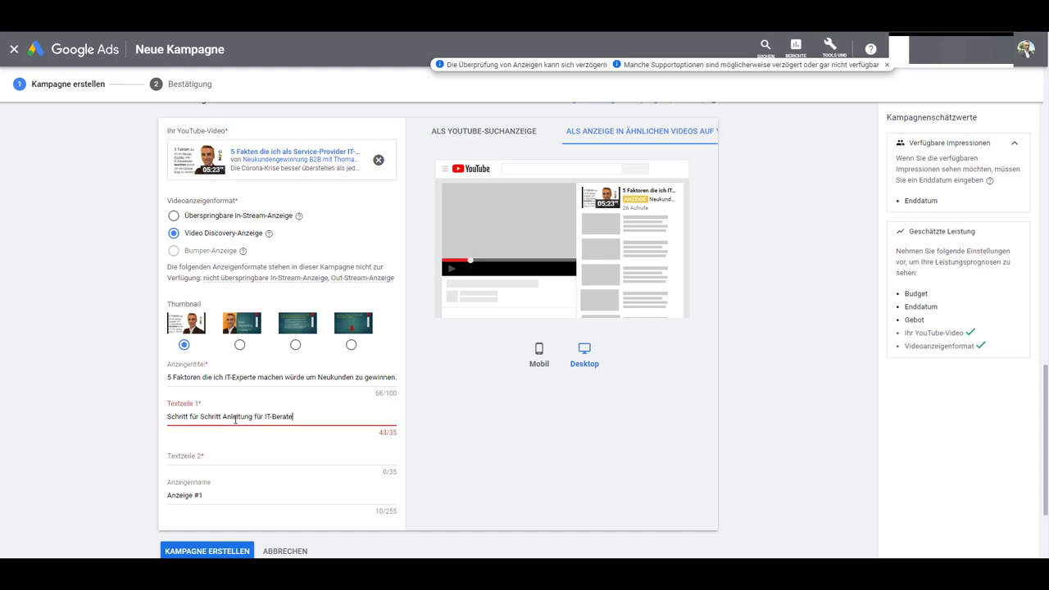
{"action": "key", "text": "BackSpace"}
{"action": "key", "text": "BackSpace"}
{"action": "key", "text": "BackSpace"}
{"action": "key", "text": "BackSpace"}
{"action": "key", "text": "BackSpace"}
{"action": "key", "text": "BackSpace"}
{"action": "key", "text": "BackSpace"}
{"action": "key", "text": "BackSpace"}
{"action": "key", "text": "BackSpace"}
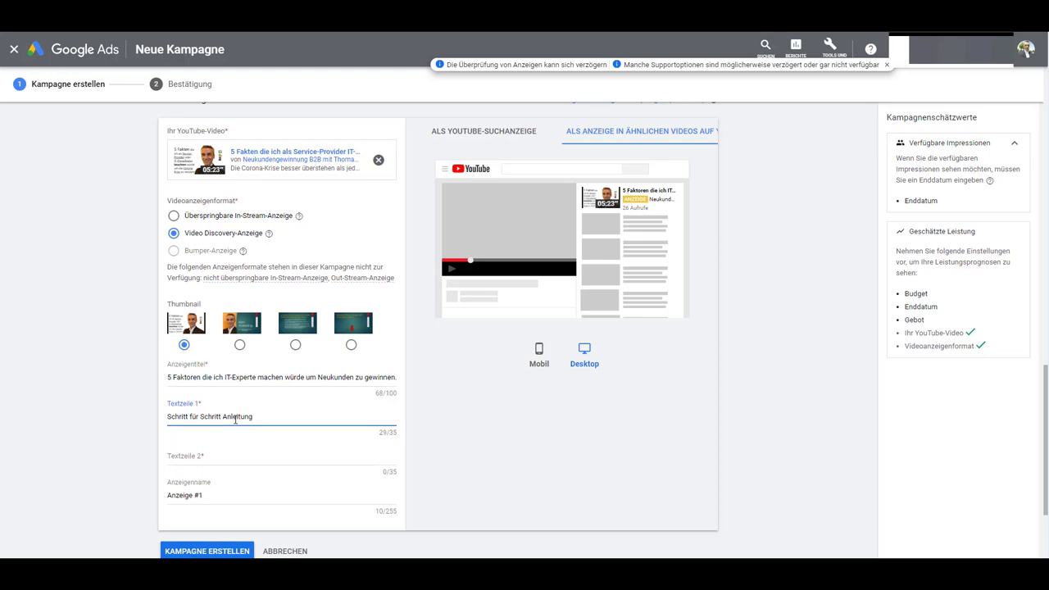
Enter "Experten Anleitung für IT-Berater" as the ad's Textzeile 2.
{"action": "left_click", "coordinate": [217, 460]}
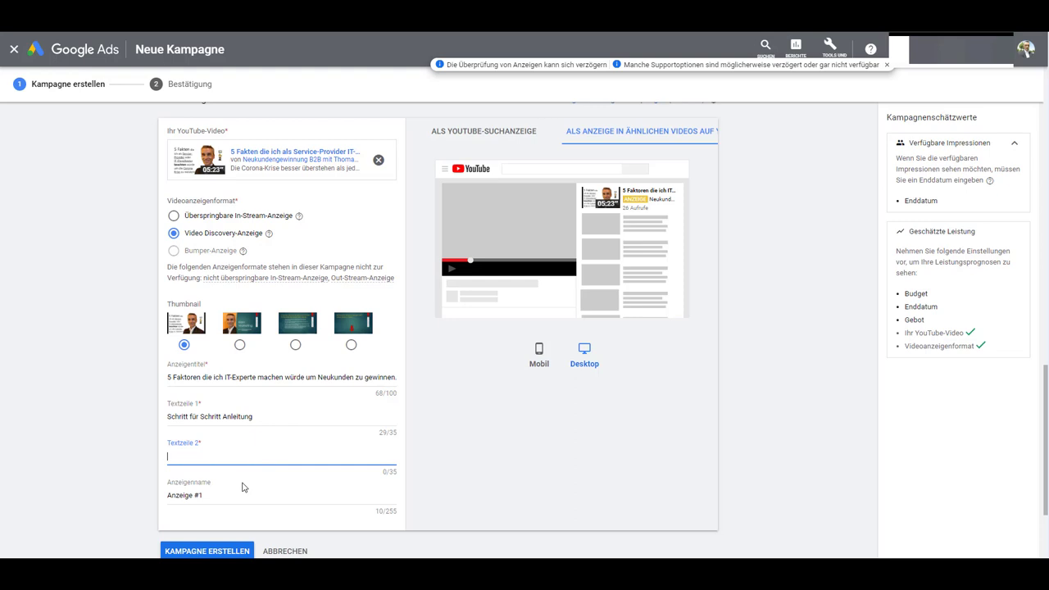
{"action": "type", "text": "Expertenanleitung für IT-Berater"}
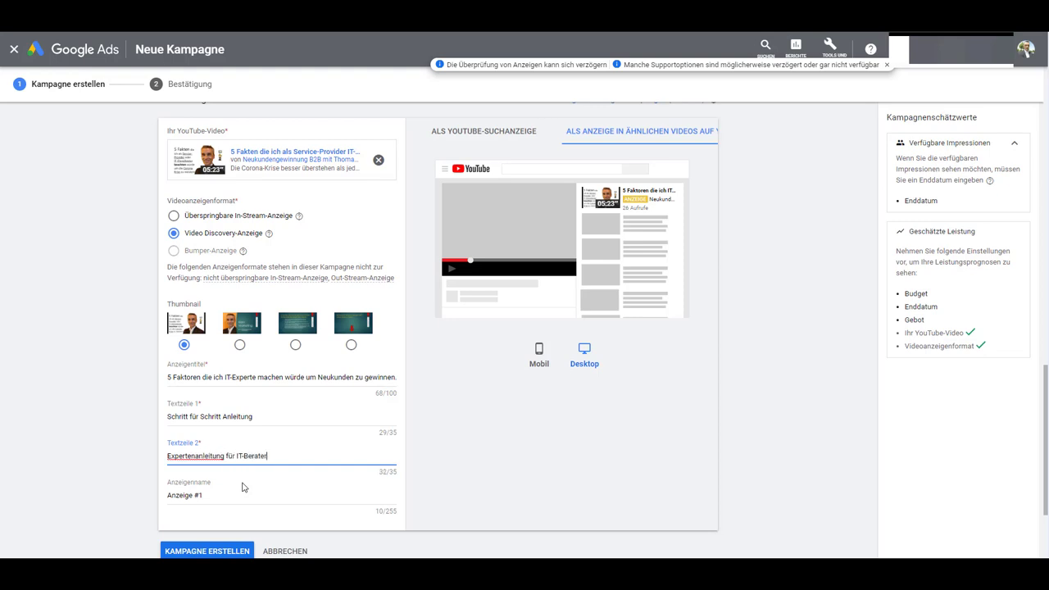
{"action": "left_click", "coordinate": [200, 456]}
{"action": "key", "text": "BackSpace"}
{"action": "type", "text": "A"}
Name the ad "Neukundengewinnung-001-5-Faktoren" and create the campaign.
{"action": "left_click", "coordinate": [297, 496]}
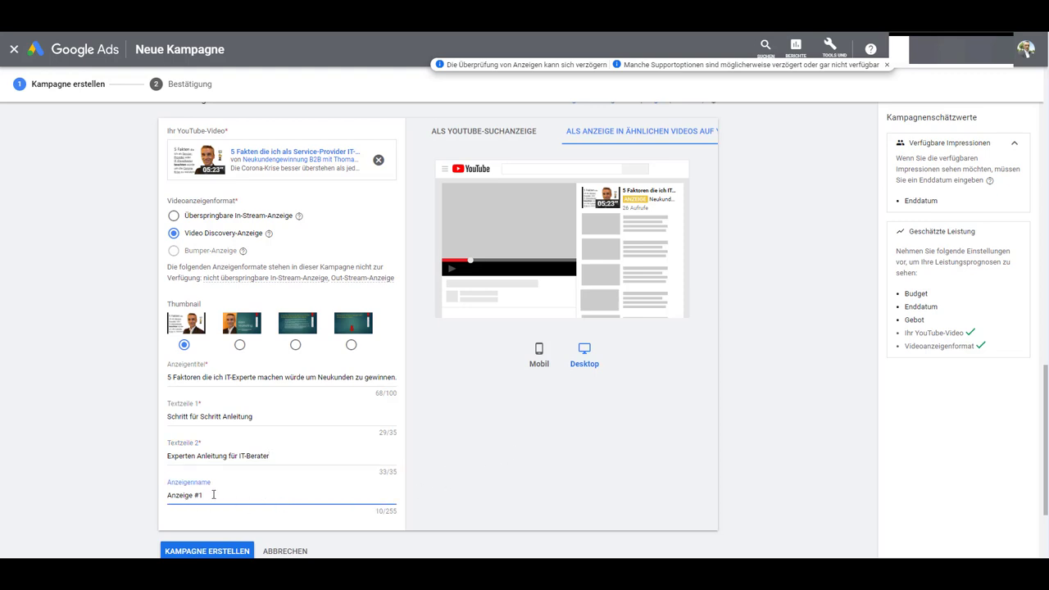
{"action": "left_click_drag", "start_coordinate": [211, 495], "coordinate": [153, 497]}
{"action": "type", "text": "Neukunden-001"}
{"action": "key", "text": "Left"}
{"action": "type", "text": "gewinnung"}
{"action": "type", "text": "5-Faktoren"}
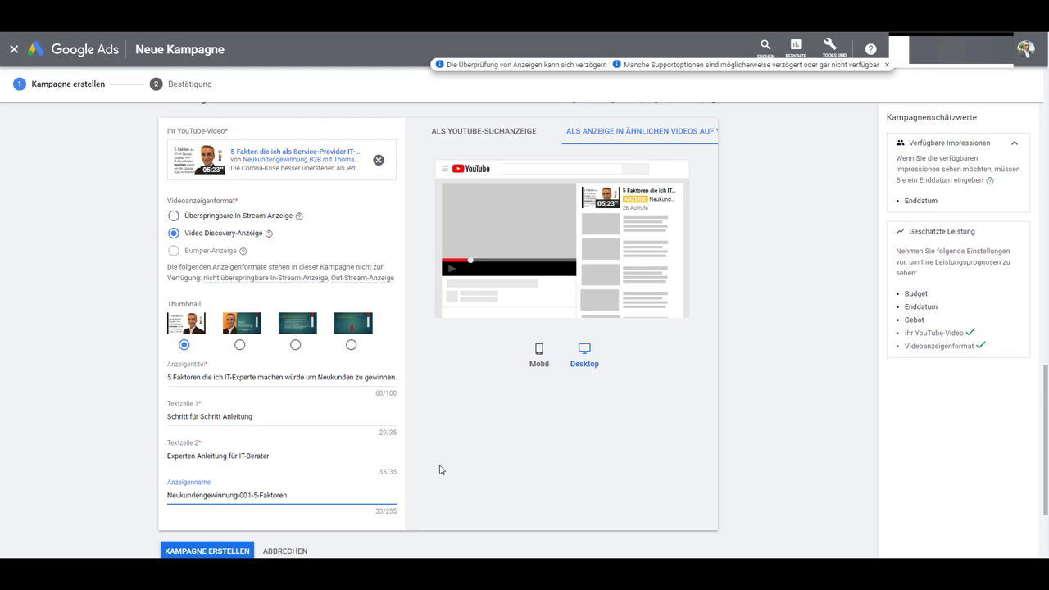
{"action": "type", "text": "-"}
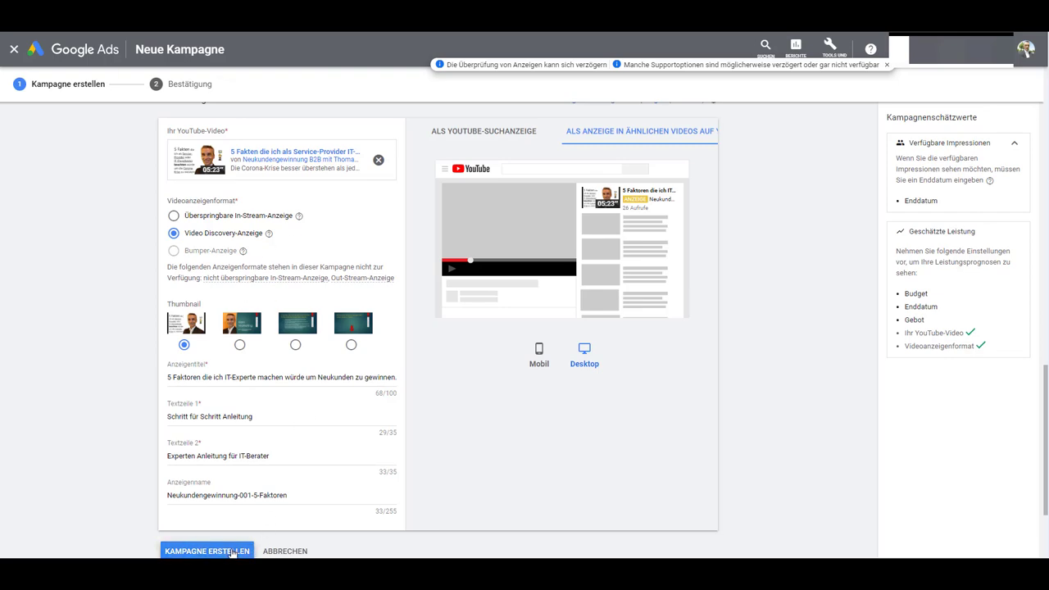
{"action": "left_click", "coordinate": [232, 551]}
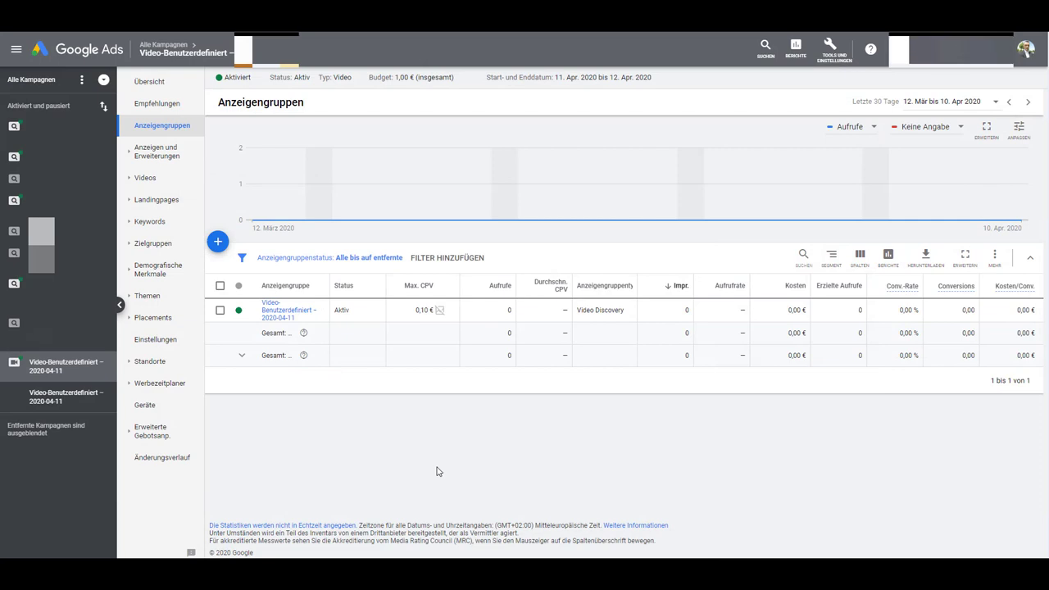